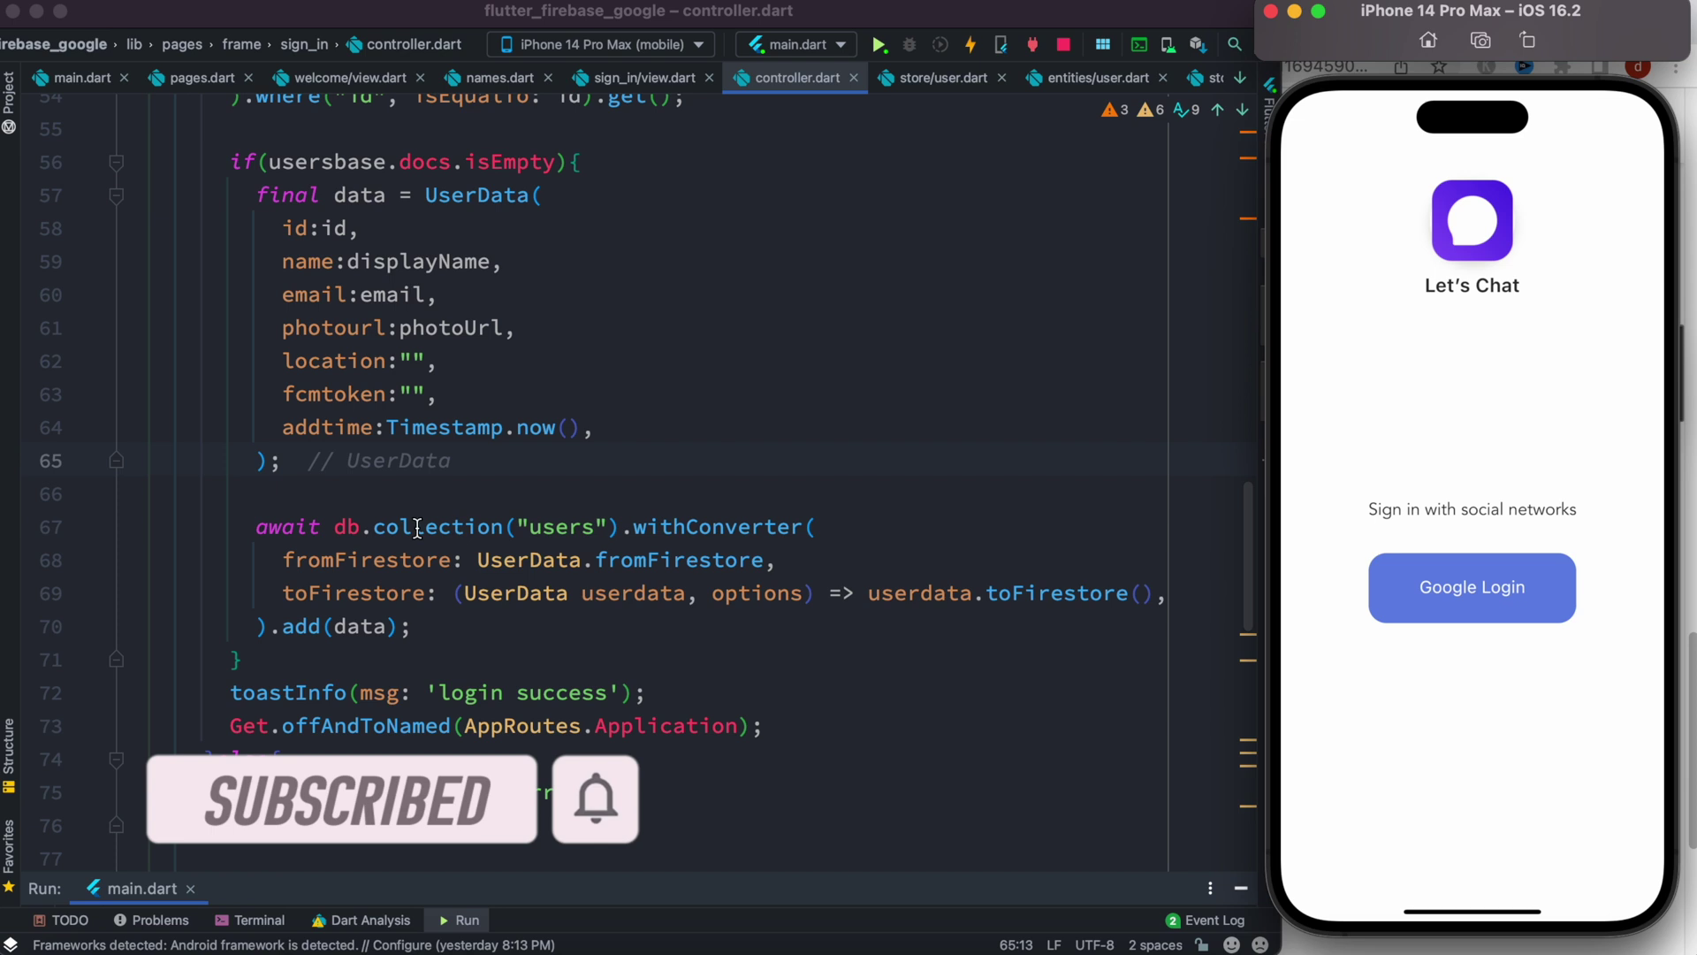
Highlight the add-user call, the db FirebaseFirestore instance and the handleSignIn function header.
left_click(844, 538)
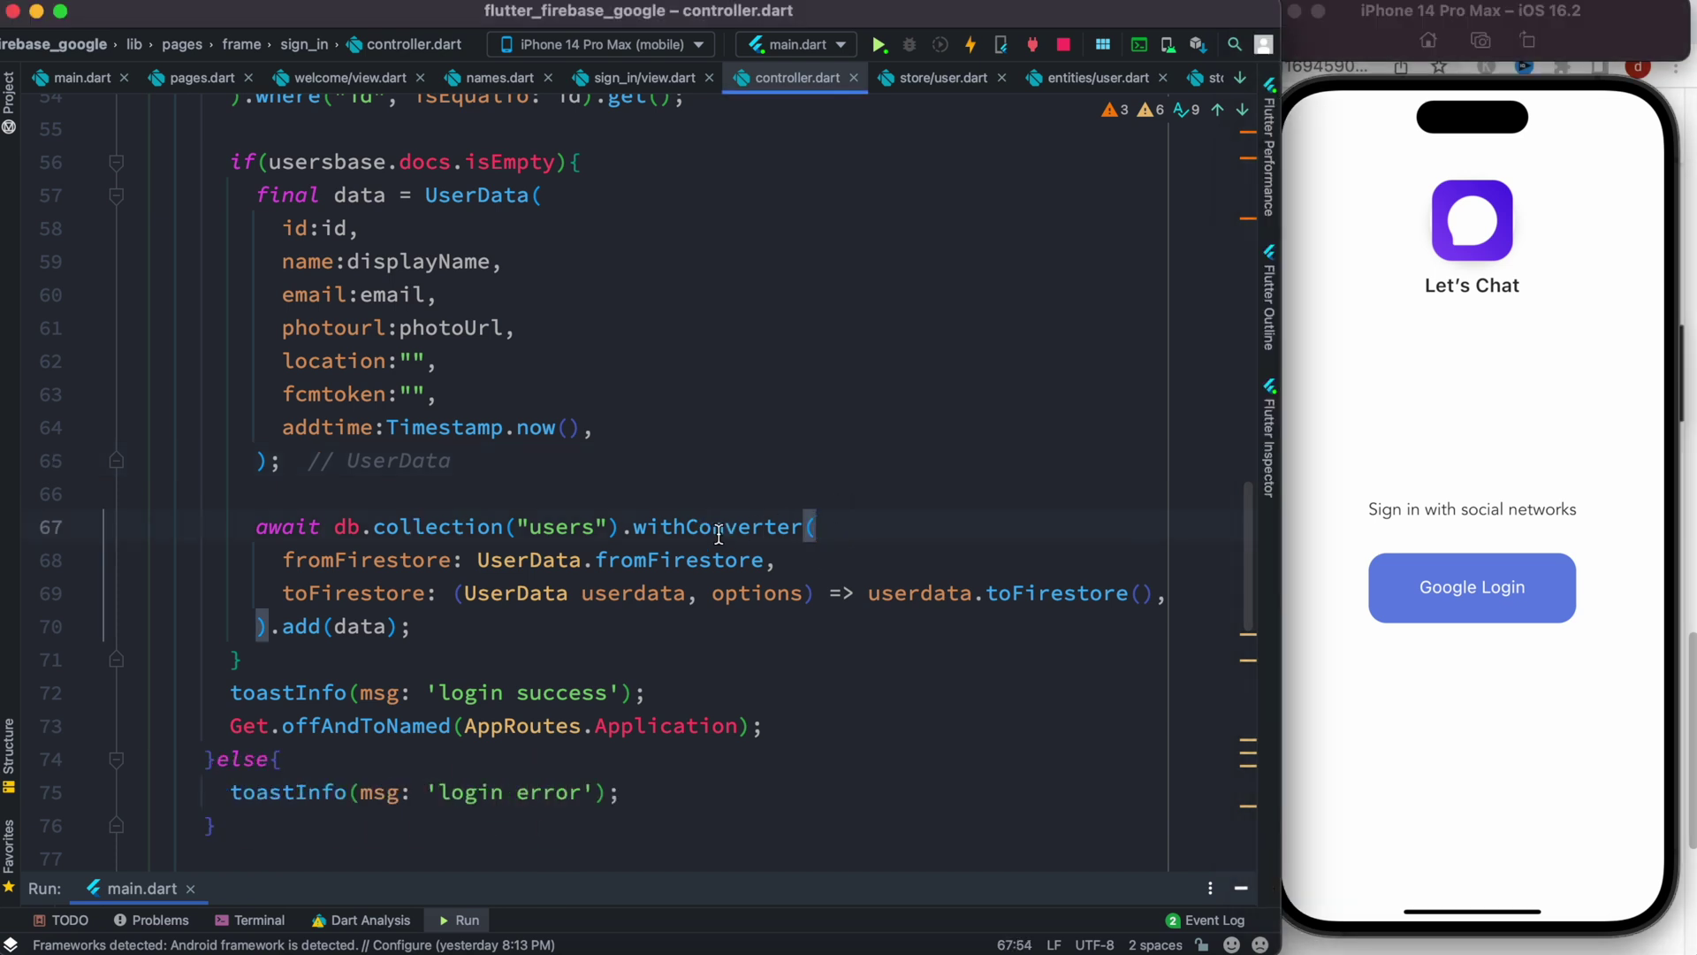
scroll(615, 504, "up", 3)
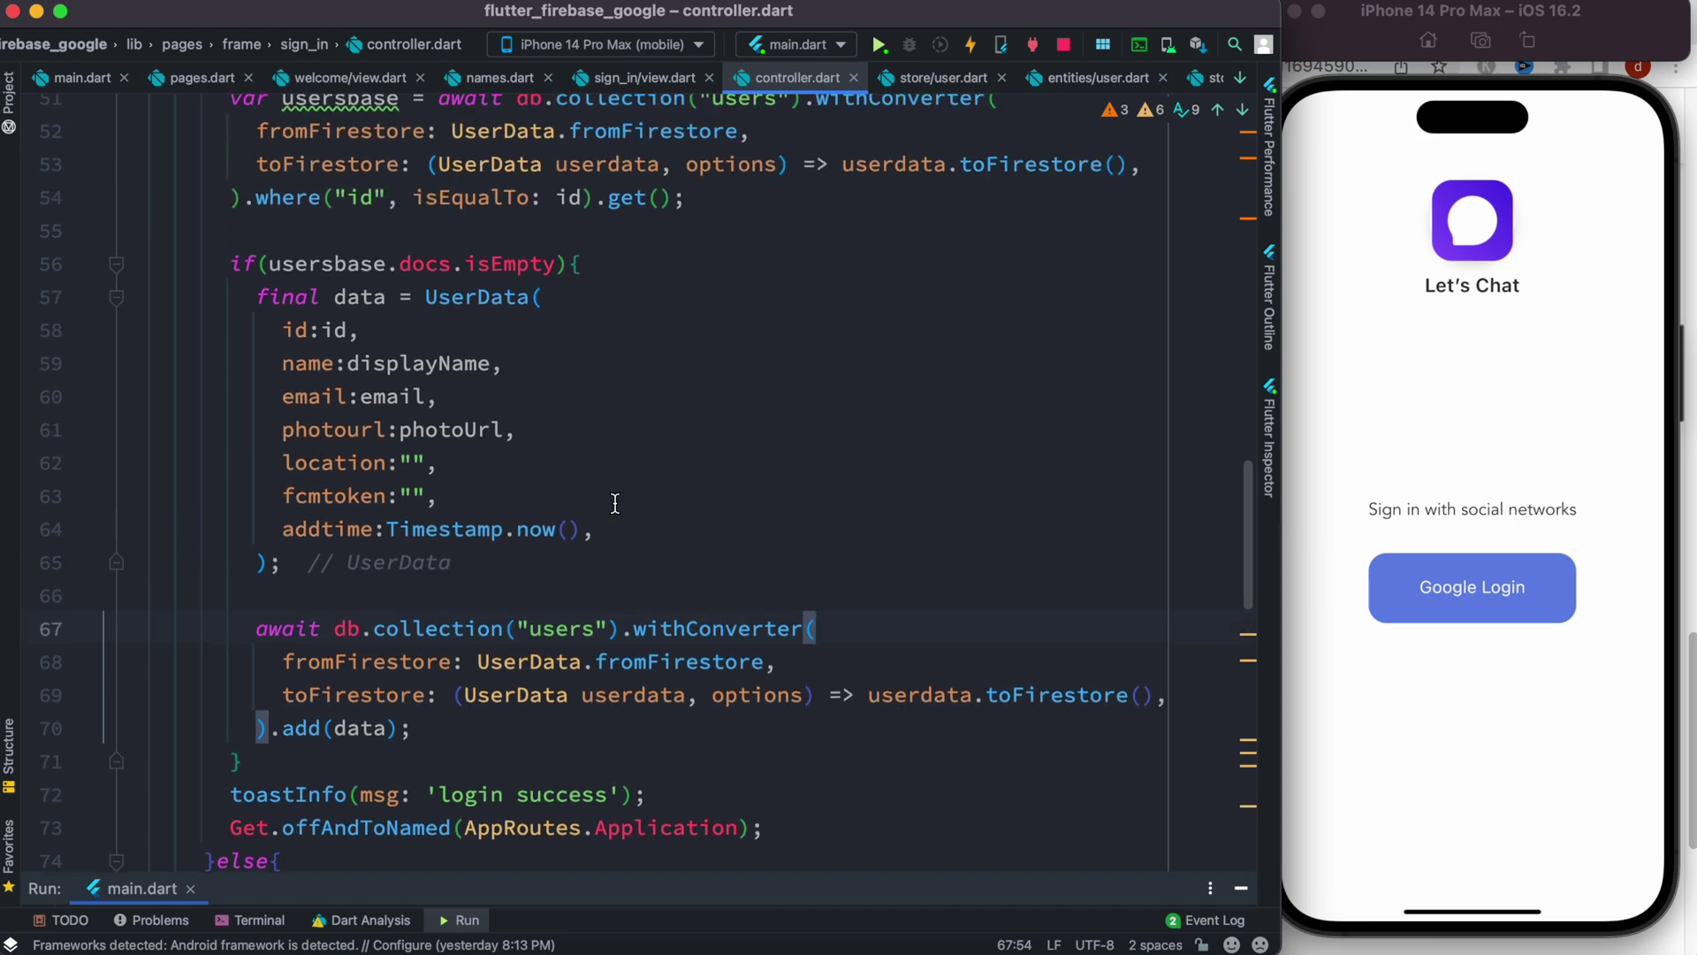
double_click(342, 629)
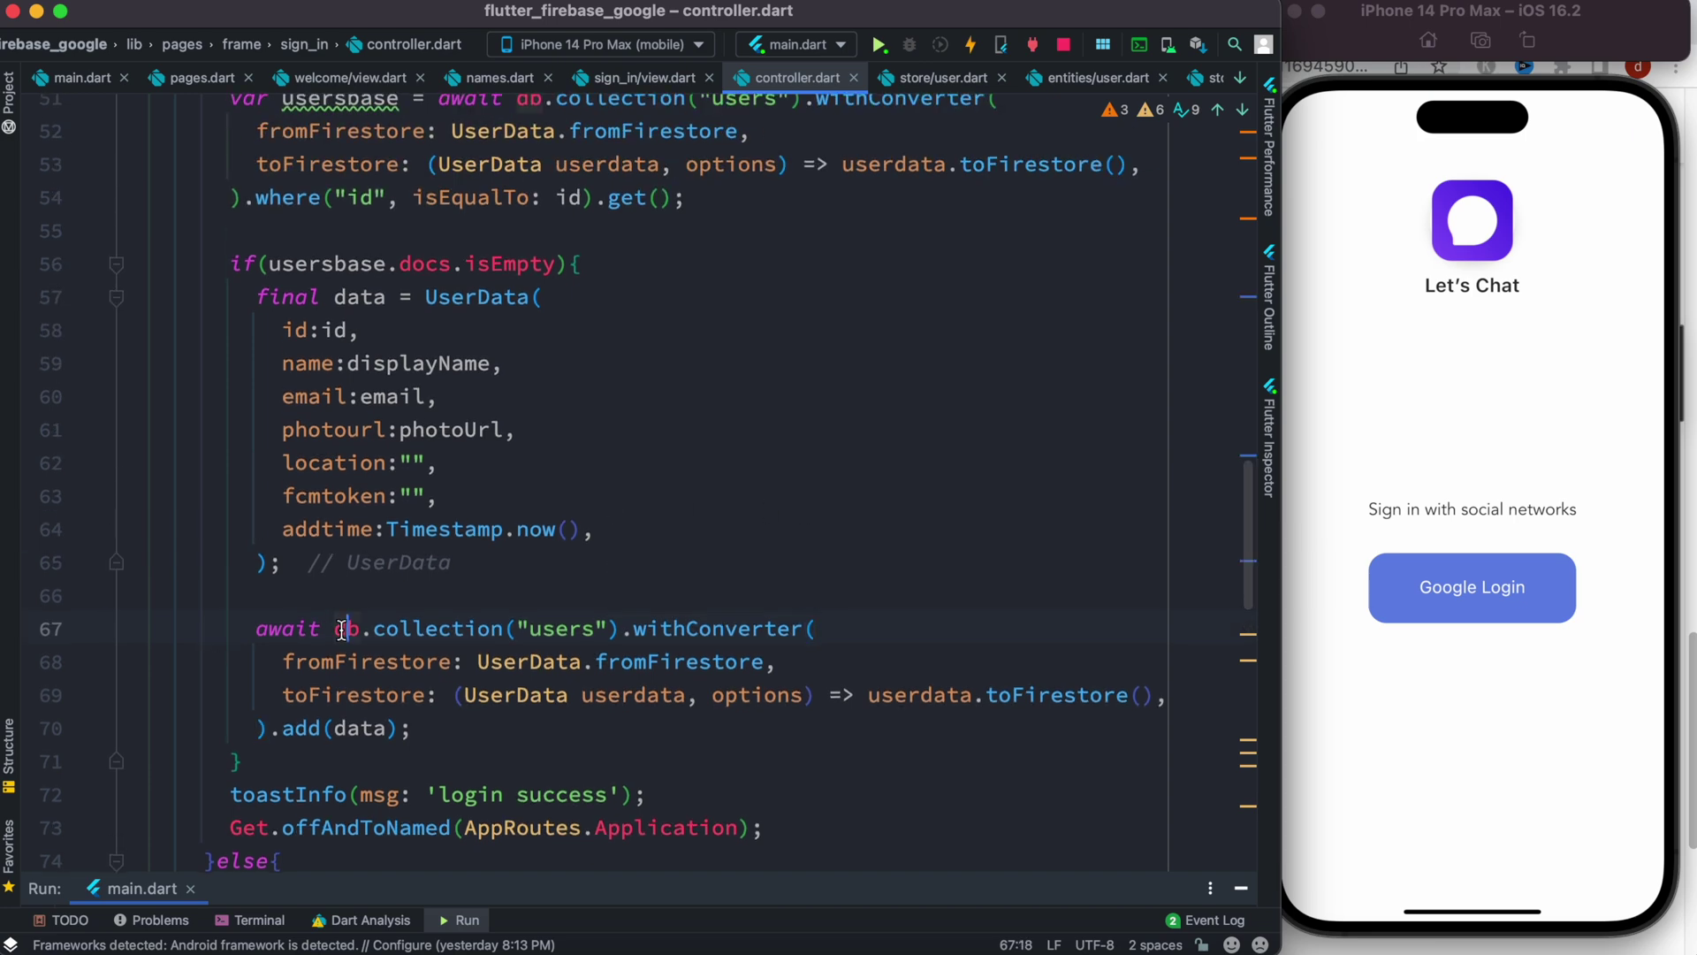
scroll(342, 632, "up", 5)
scroll(343, 634, "up", 4)
scroll(343, 634, "up", 3)
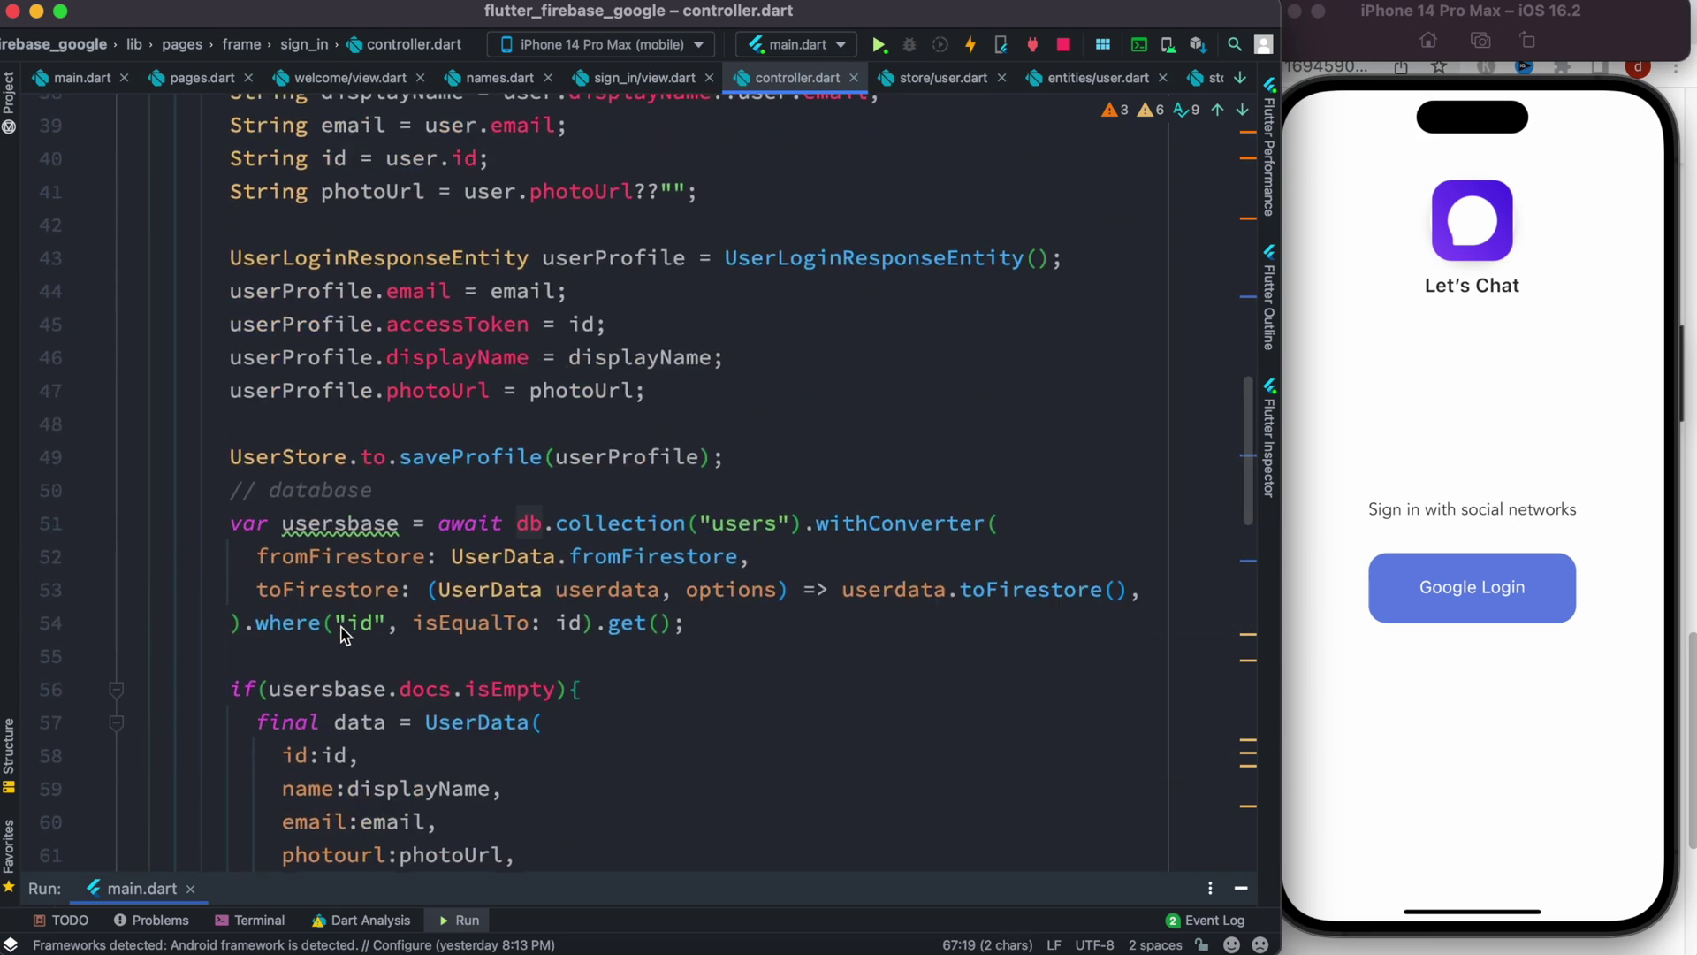
scroll(343, 635, "up", 3)
scroll(343, 634, "up", 6)
scroll(342, 634, "up", 4)
scroll(342, 634, "up", 4)
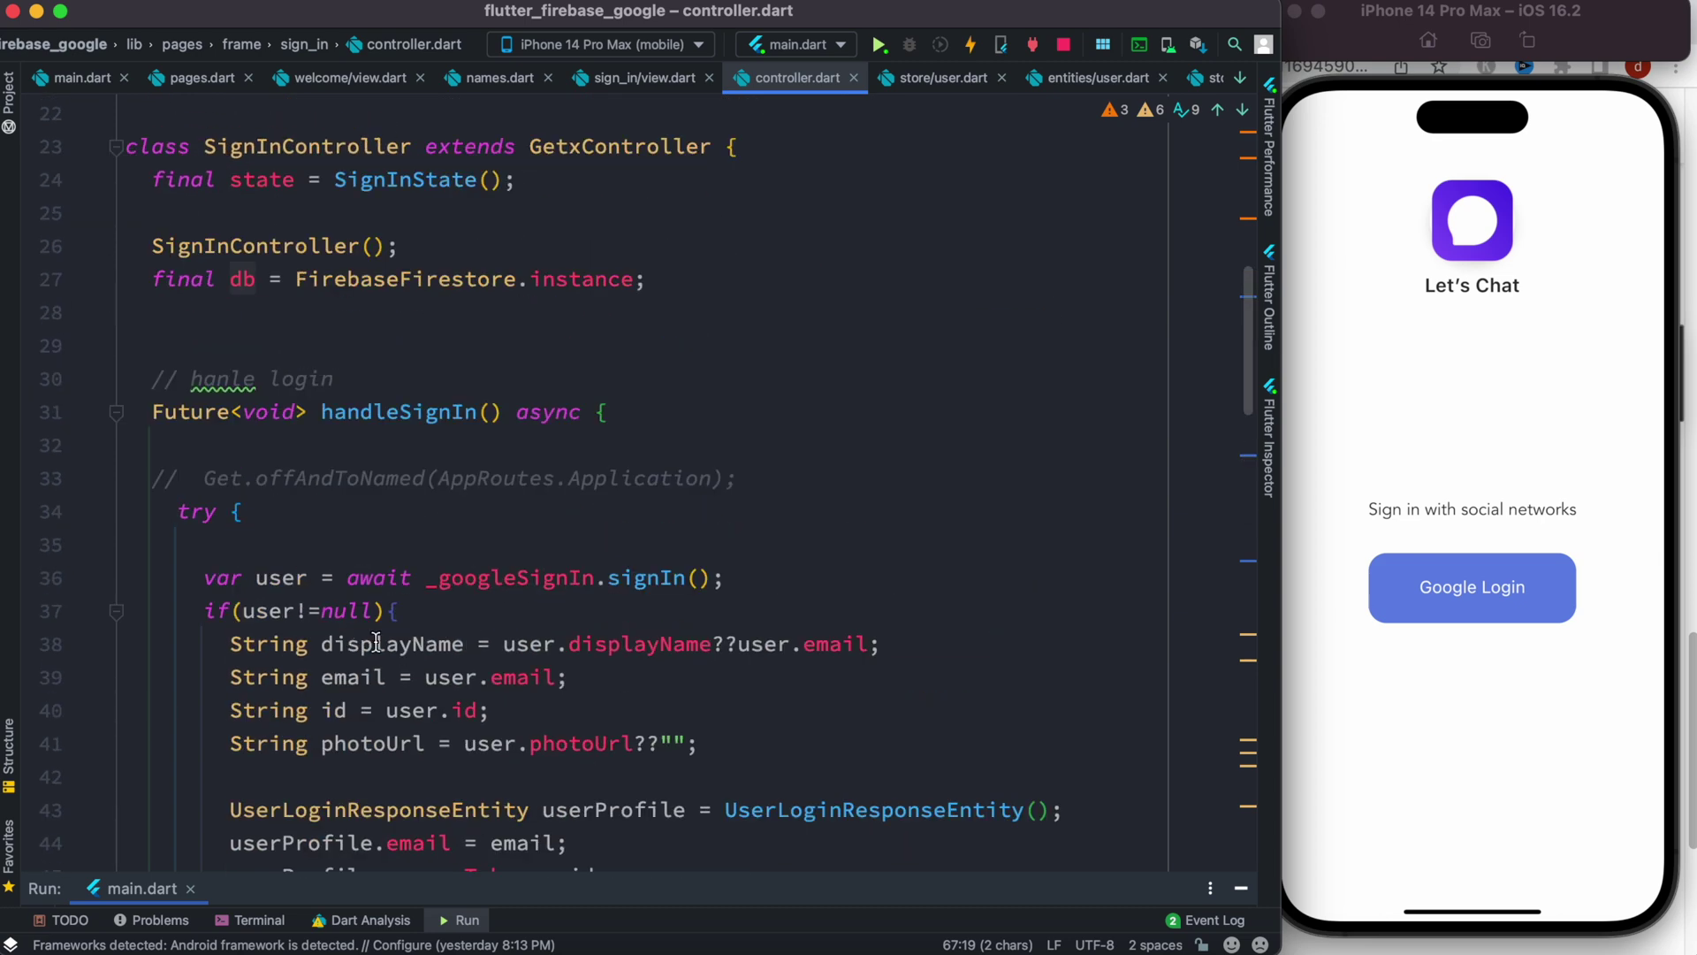
left_click_drag(151, 281, 694, 279)
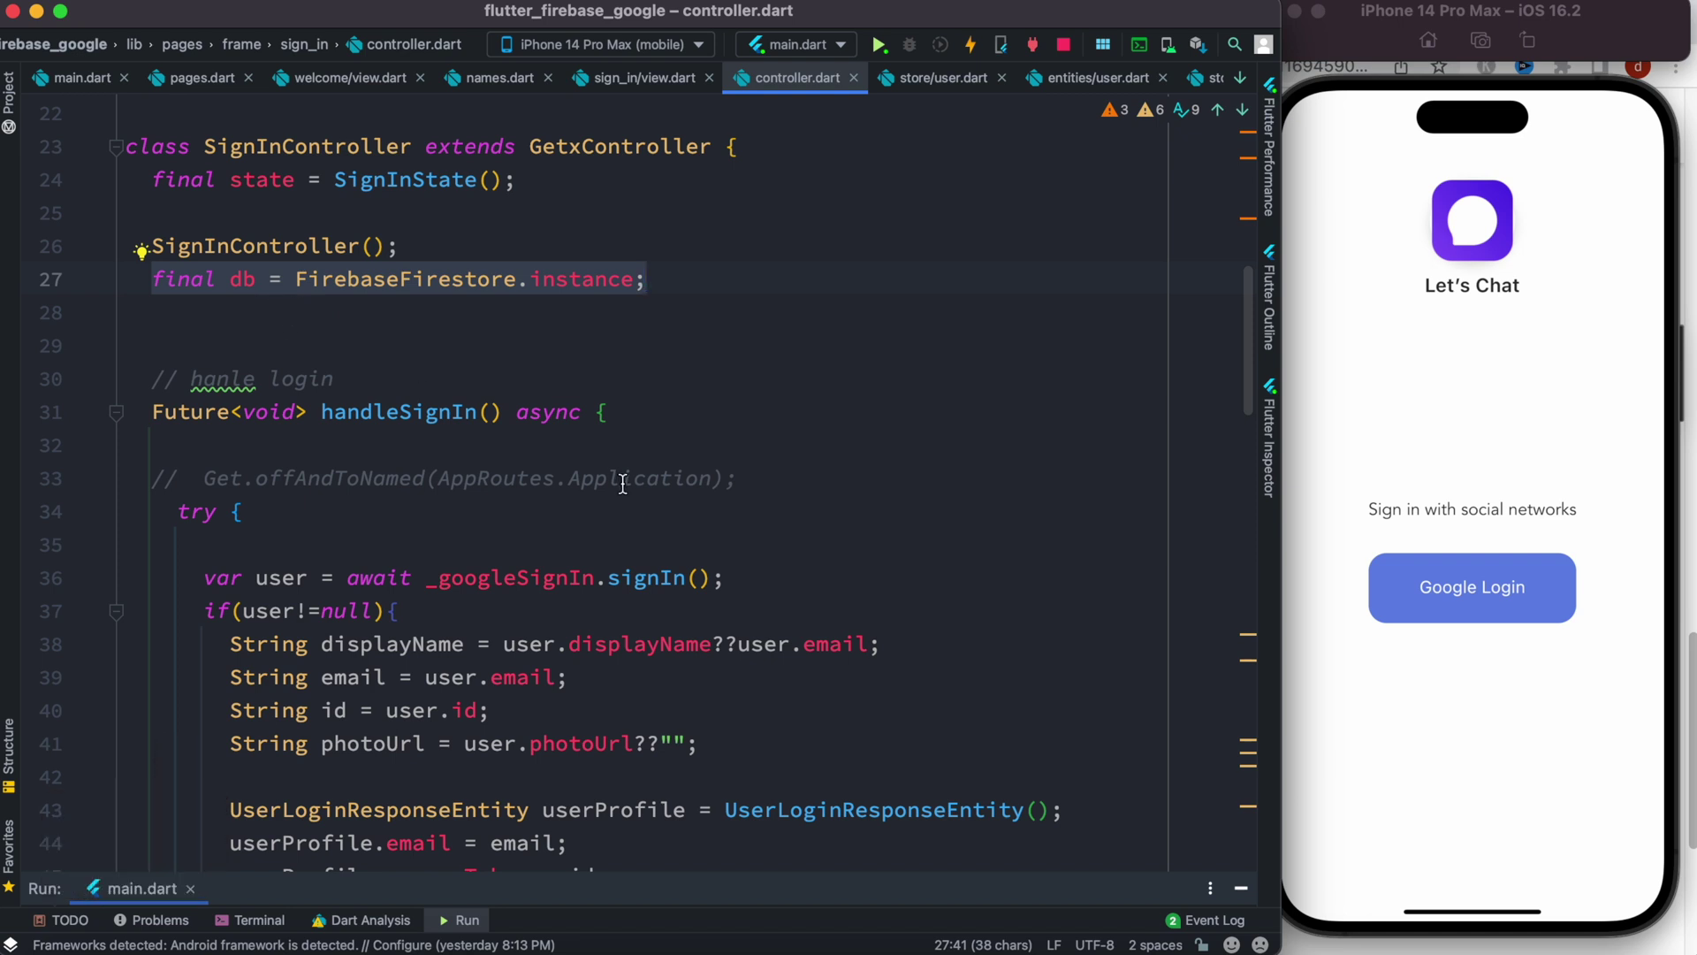
left_click_drag(638, 419, 134, 382)
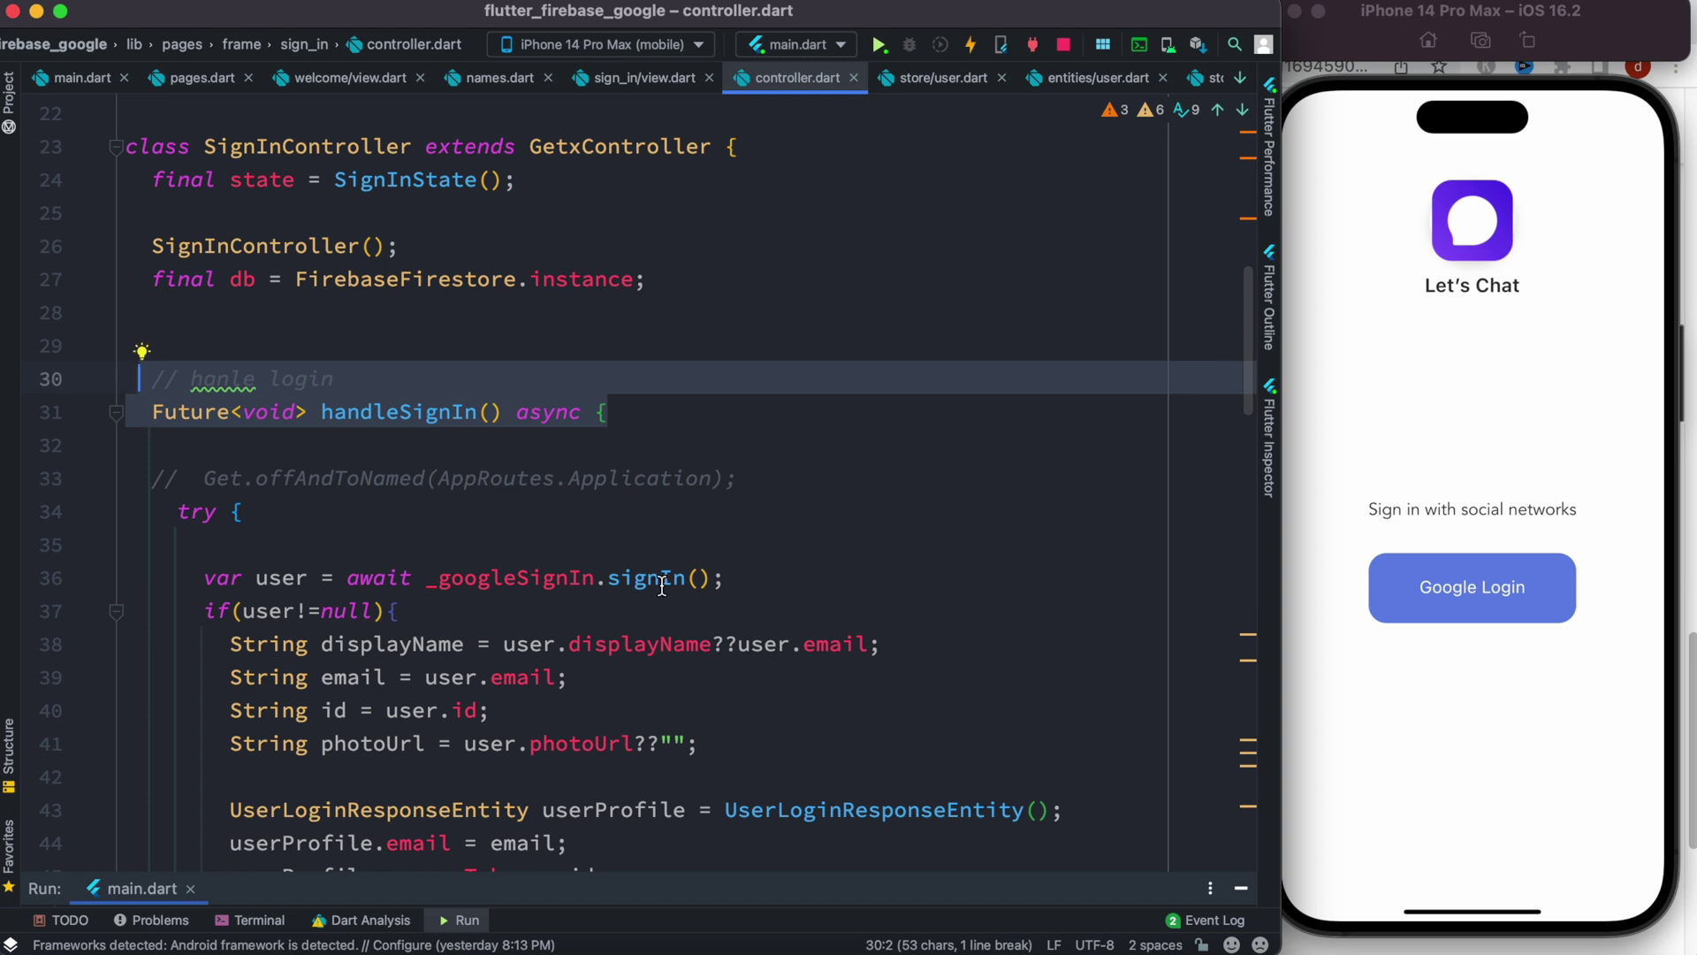
scroll(660, 585, "down", 1)
scroll(597, 581, "down", 5)
scroll(531, 577, "down", 5)
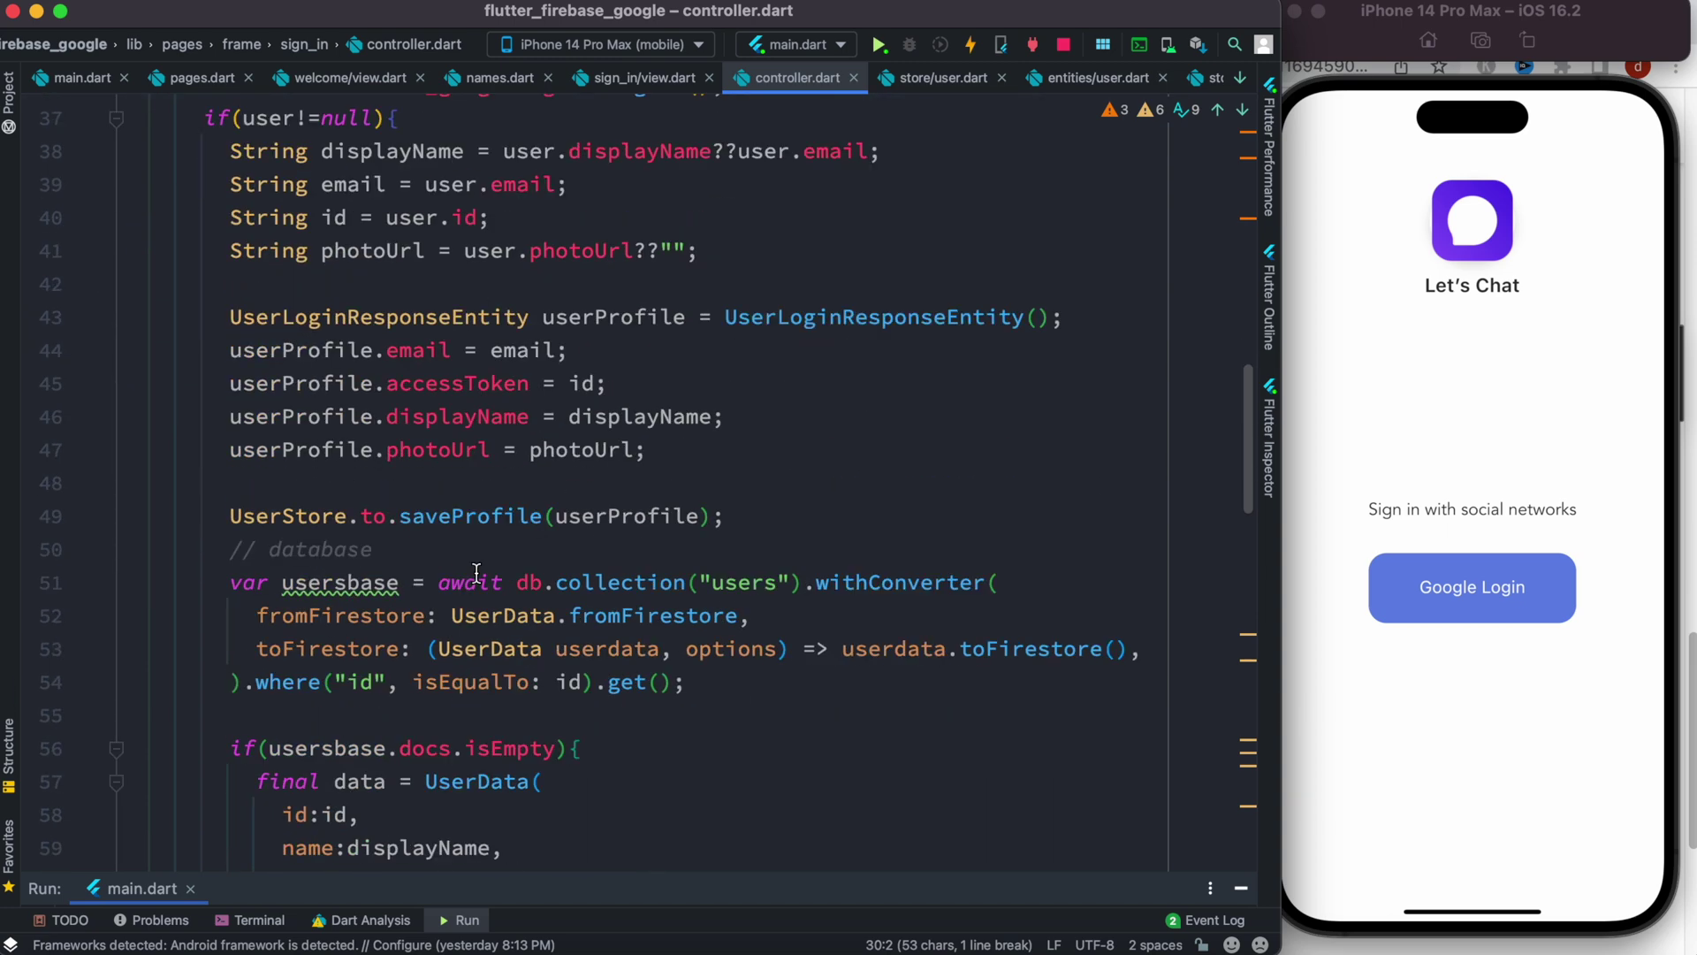
scroll(477, 573, "down", 1)
scroll(476, 574, "up", 3)
scroll(425, 398, "up", 6)
scroll(358, 199, "up", 4)
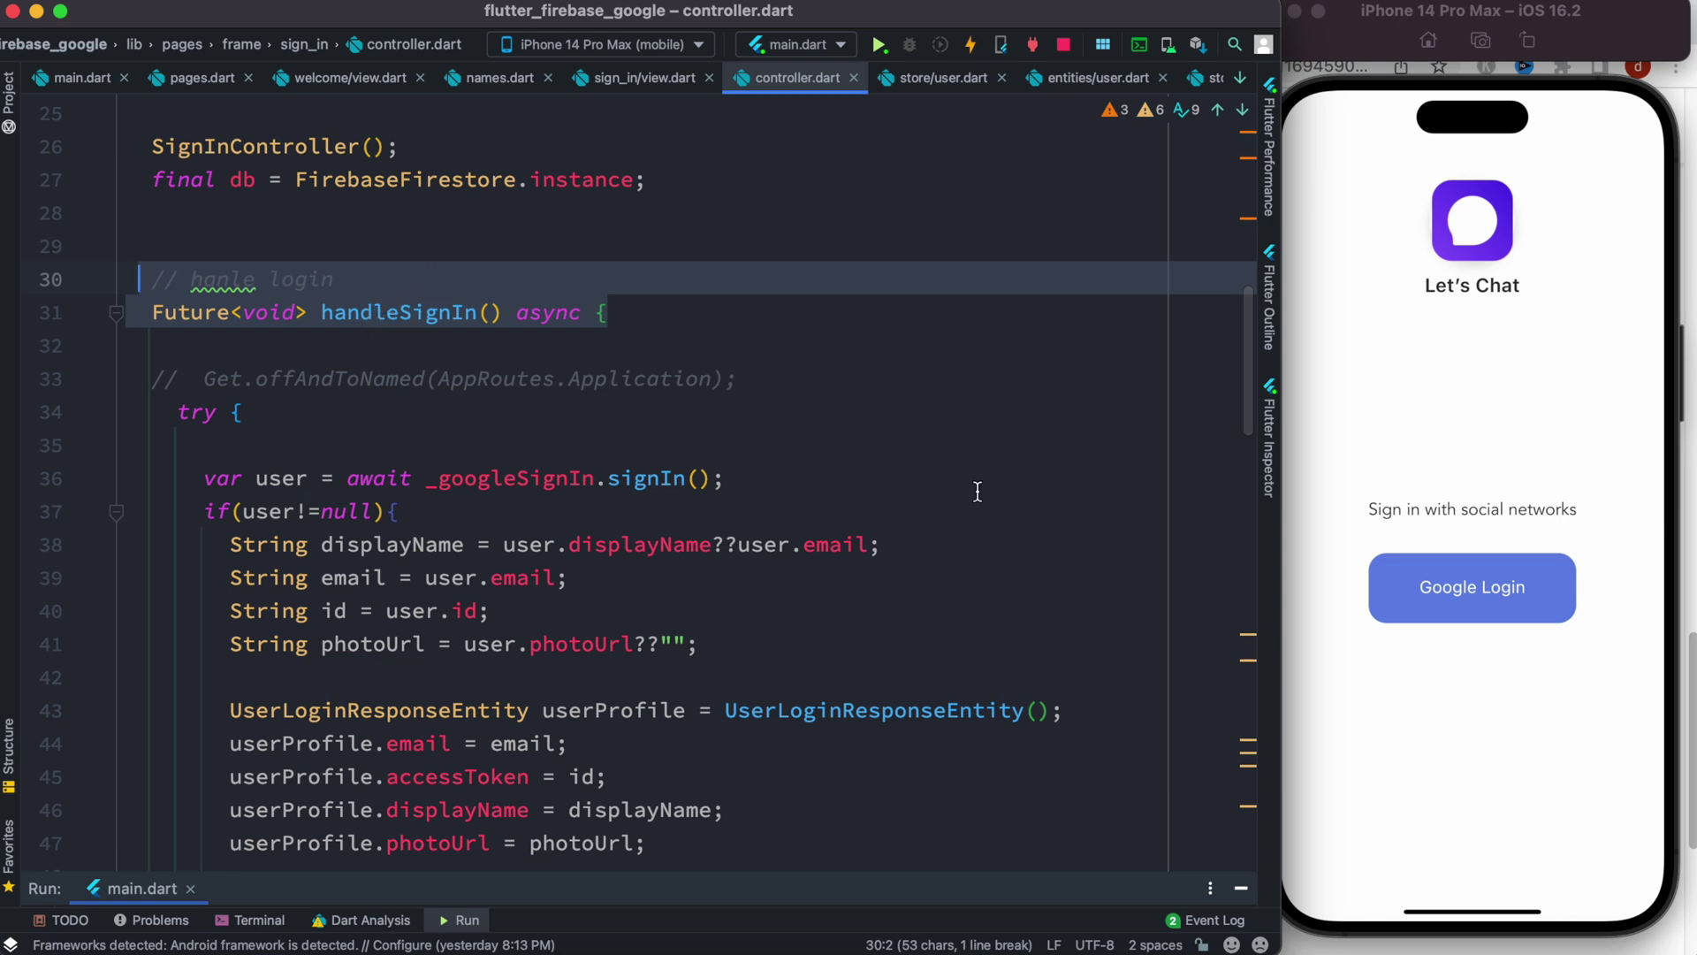
Highlight the Google sign-in call, displayName and photoUrl fallbacks, and the profile-saving block (lines 43–49).
left_click(1459, 676)
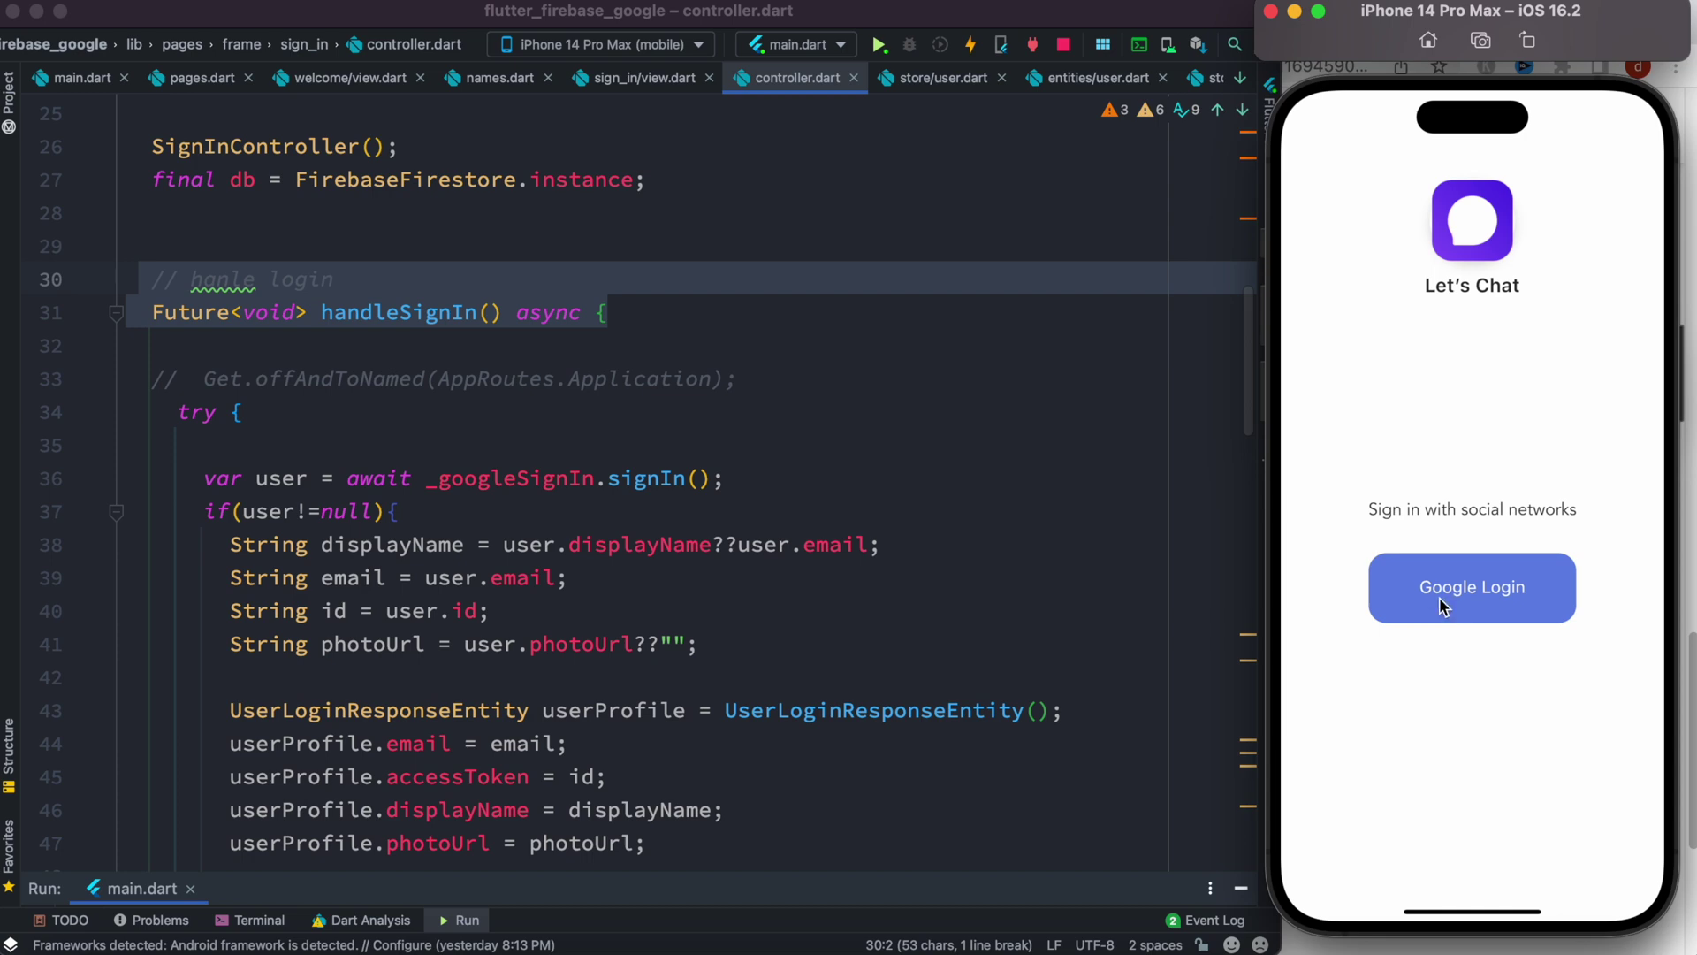
scroll(674, 573, "down", 3)
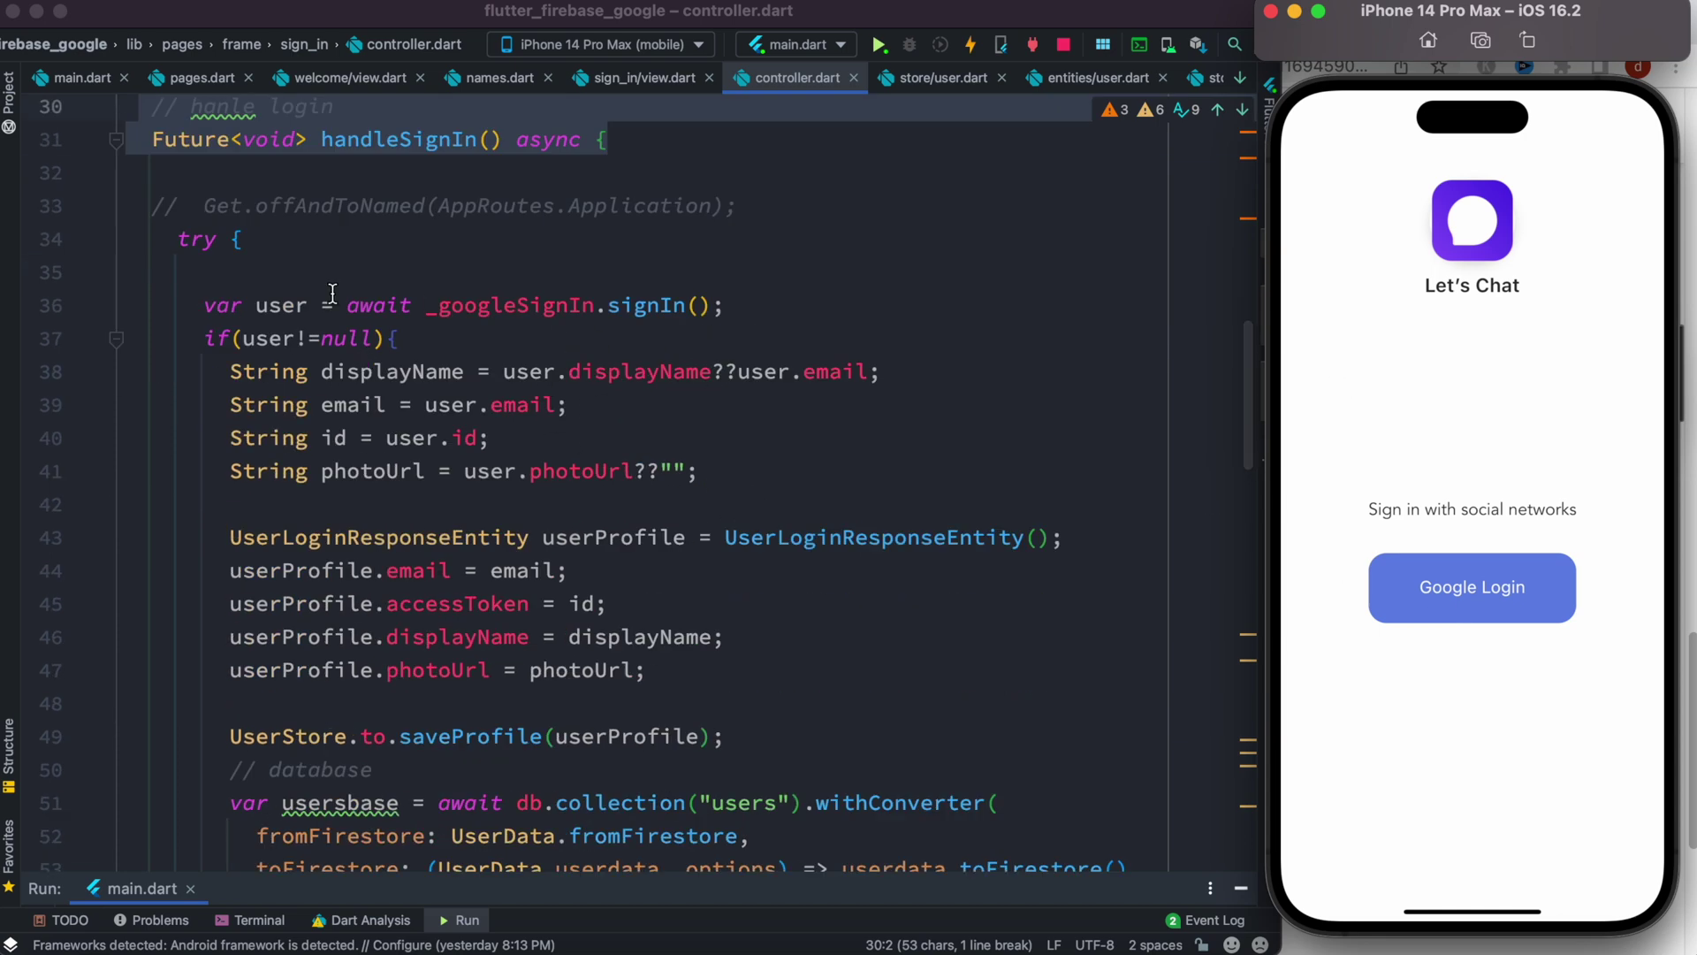
left_click_drag(346, 306, 812, 297)
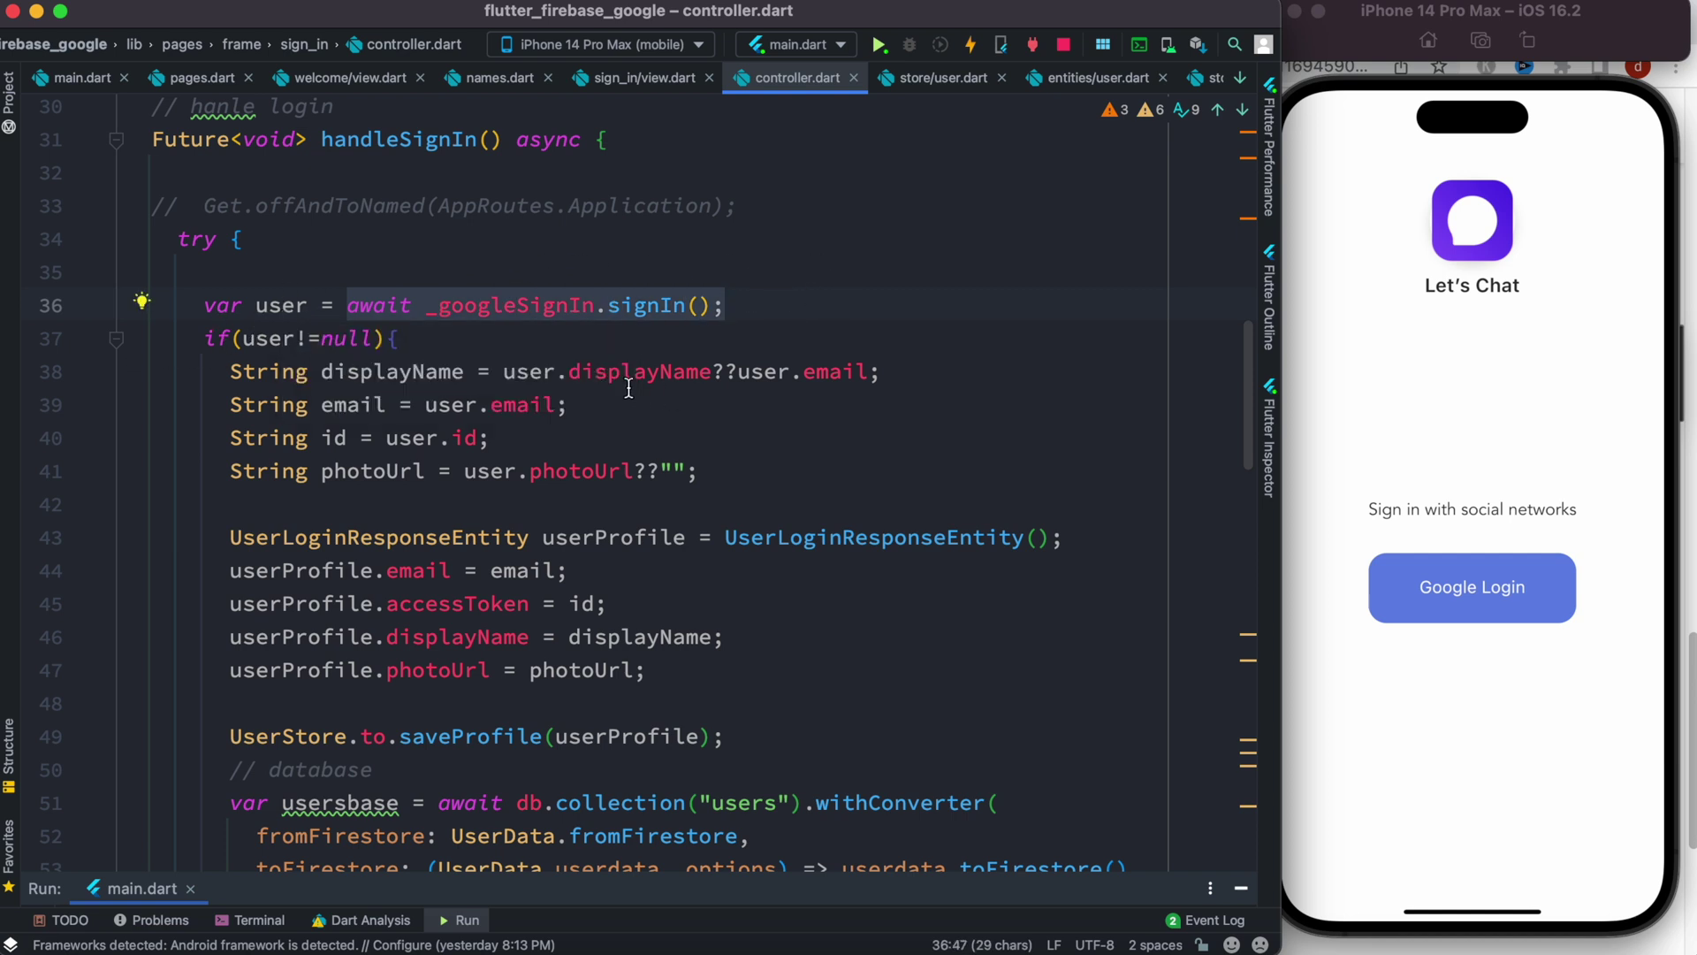
left_click_drag(502, 374, 883, 374)
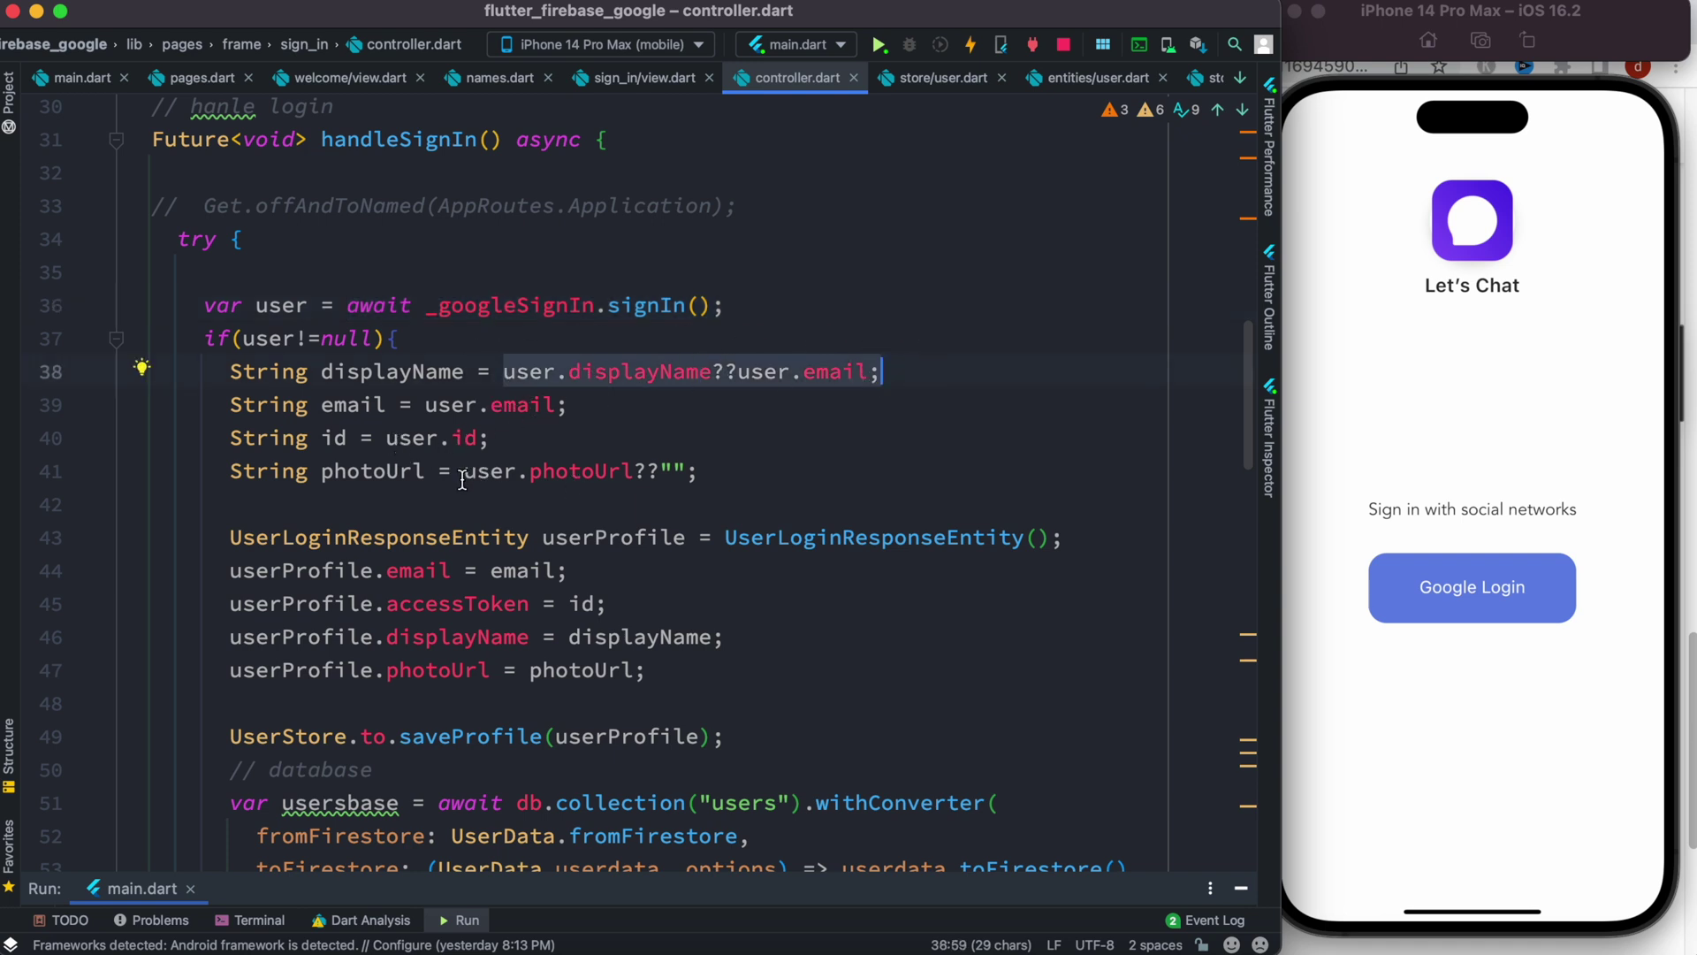
left_click_drag(464, 472, 698, 473)
scroll(723, 478, "down", 3)
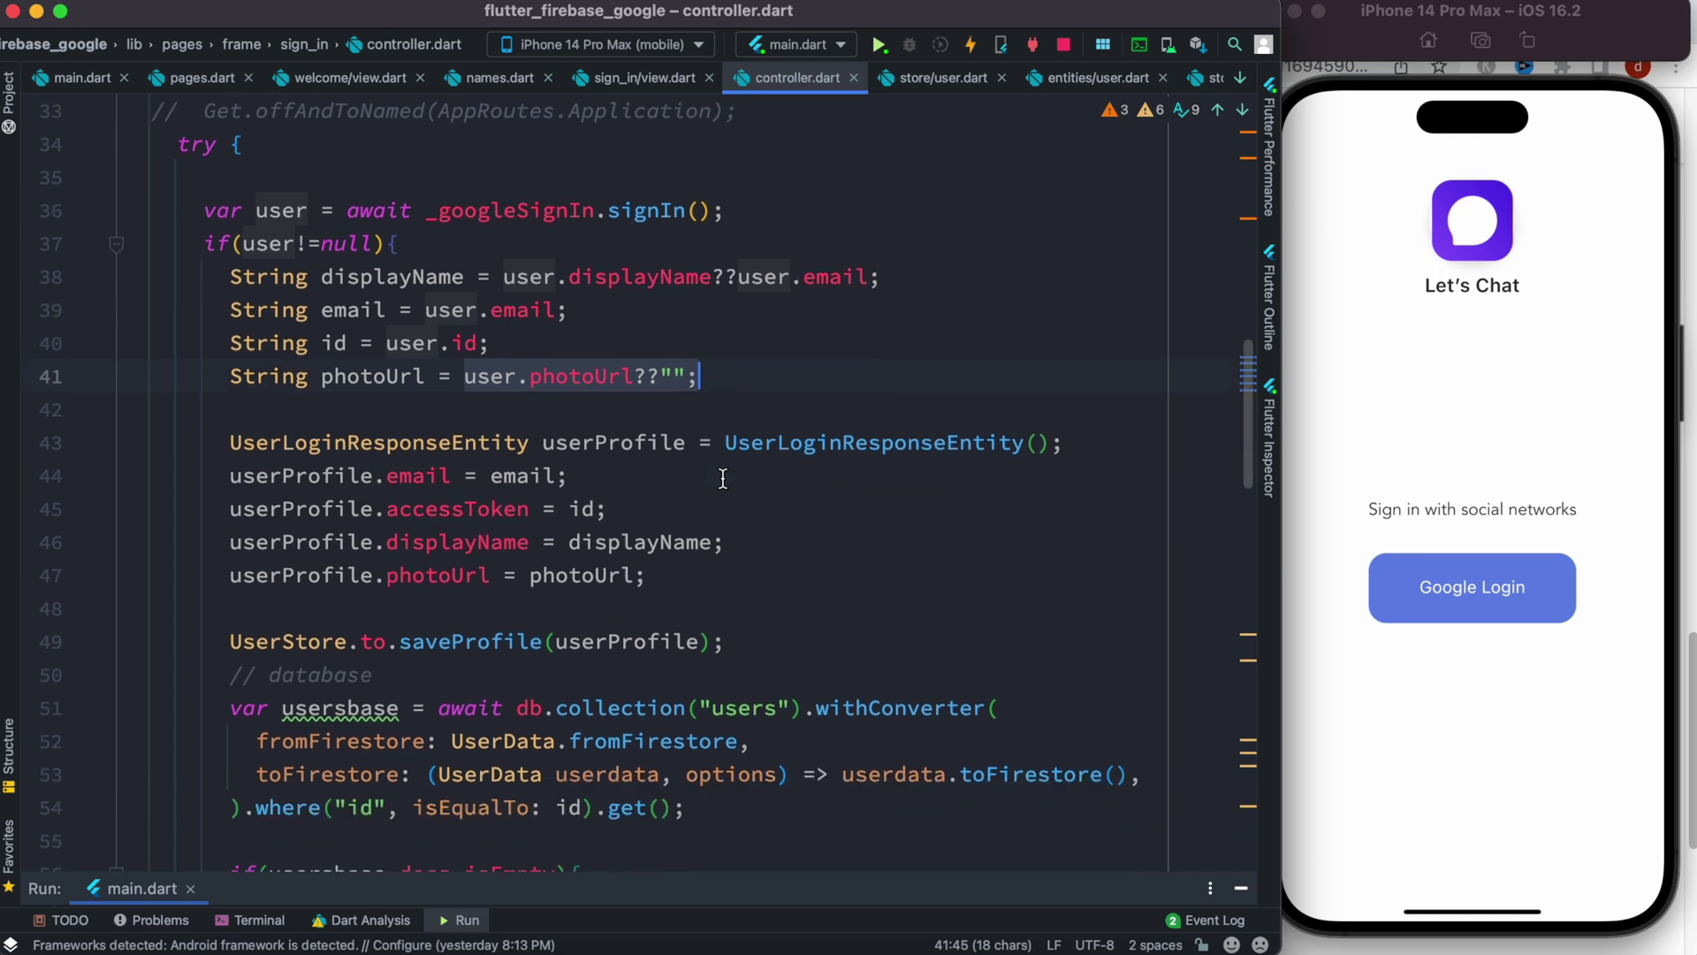
scroll(723, 479, "down", 1)
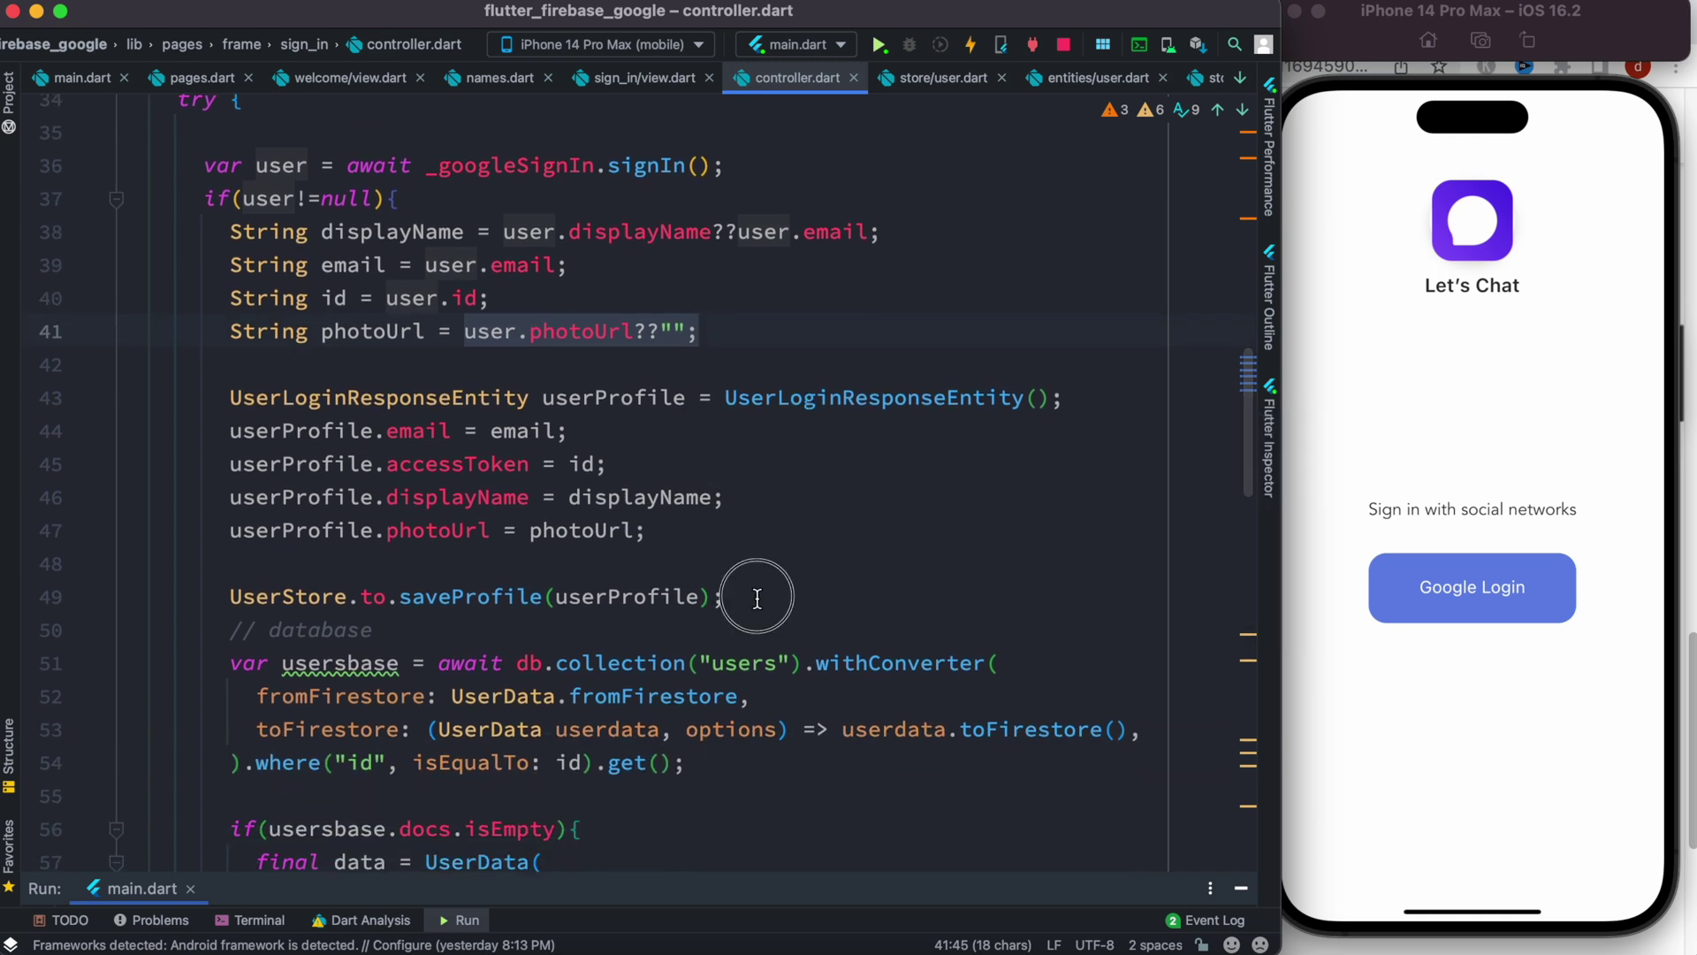
left_click_drag(757, 597, 209, 408)
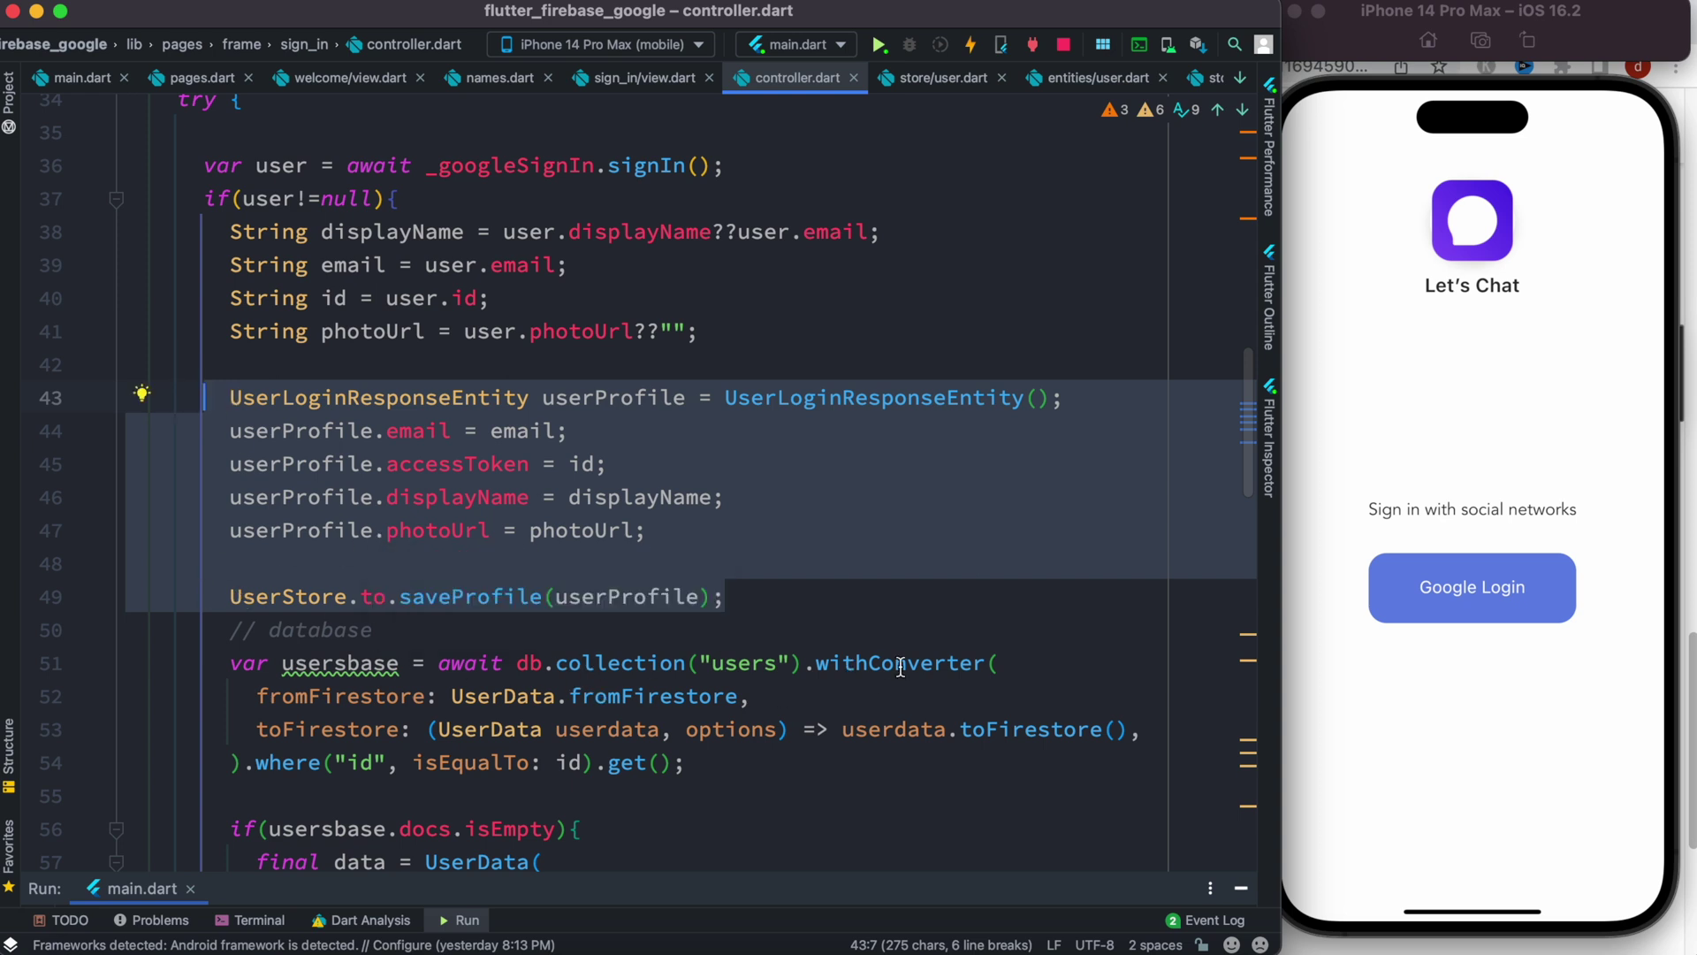
scroll(370, 696, "down", 1)
Compare the users query on line 51 with the fields of the three stored user documents.
left_click(1004, 624)
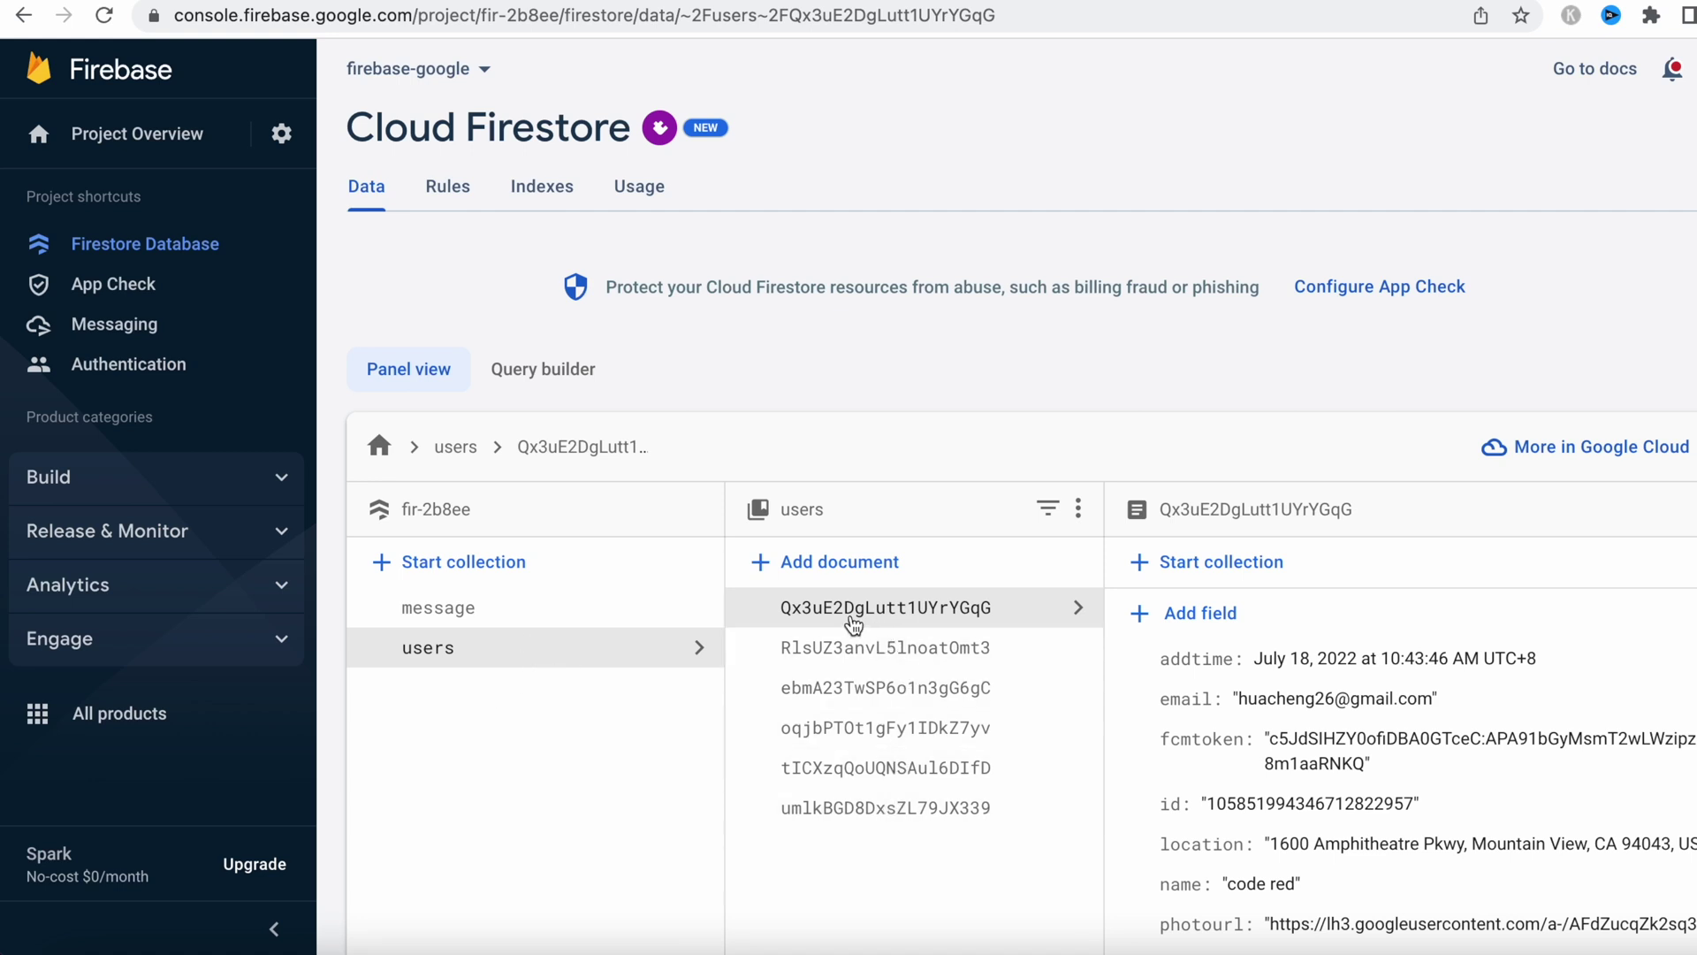
left_click(849, 651)
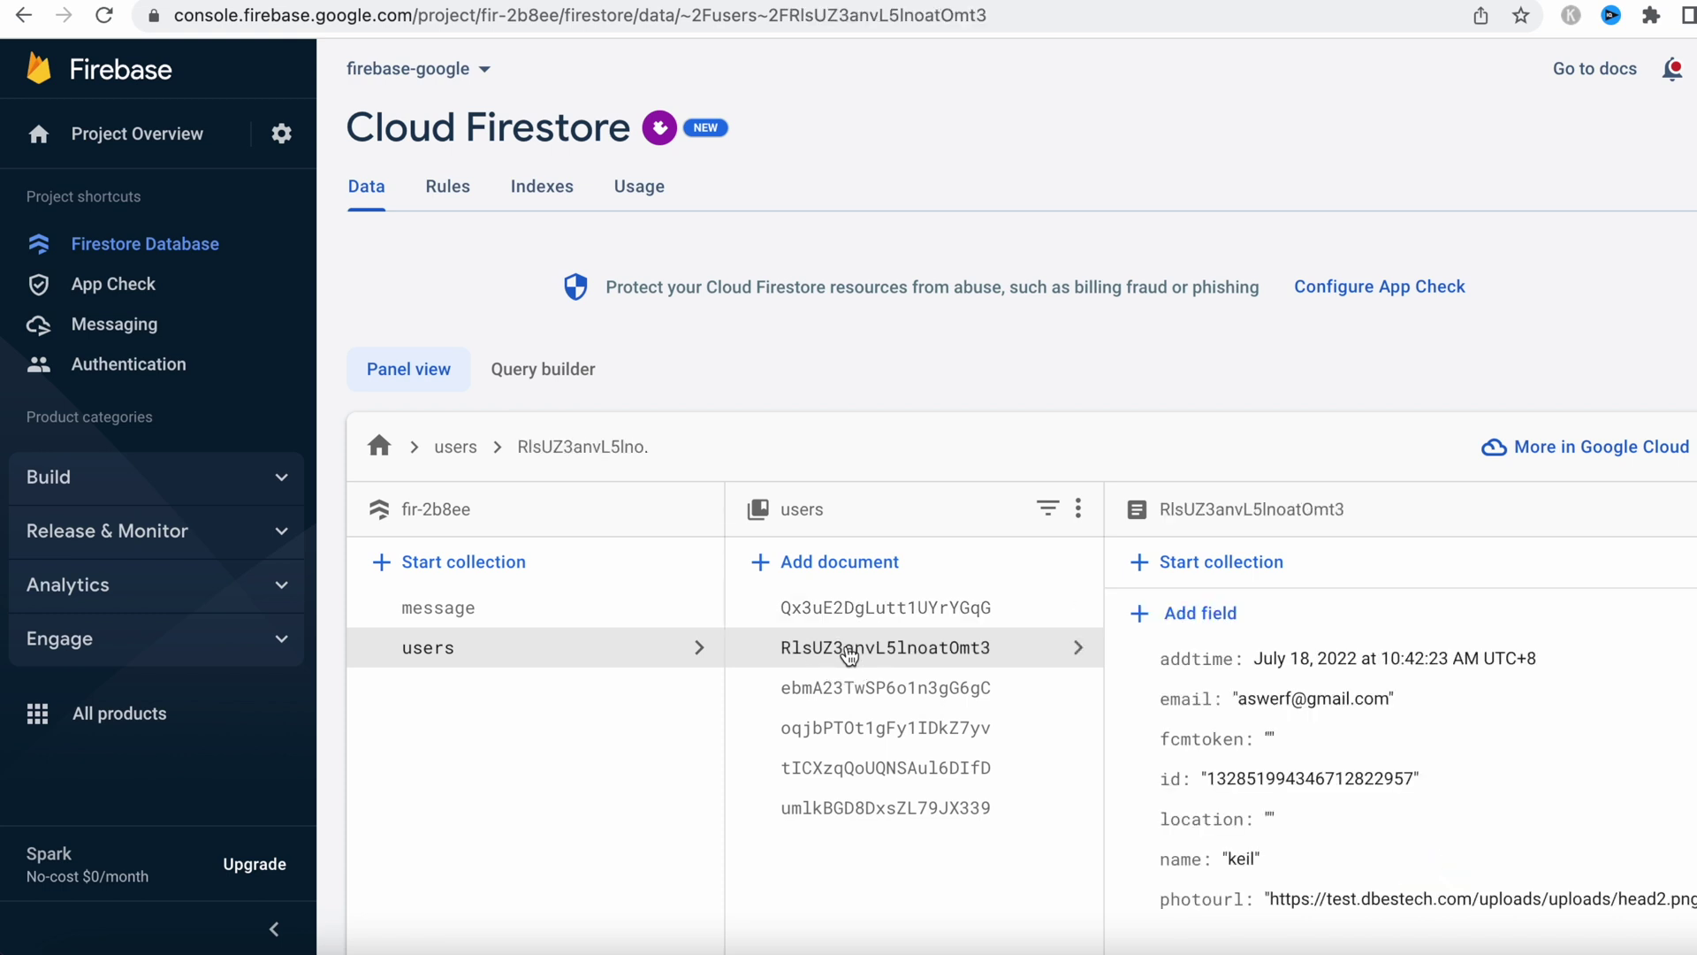
left_click(855, 693)
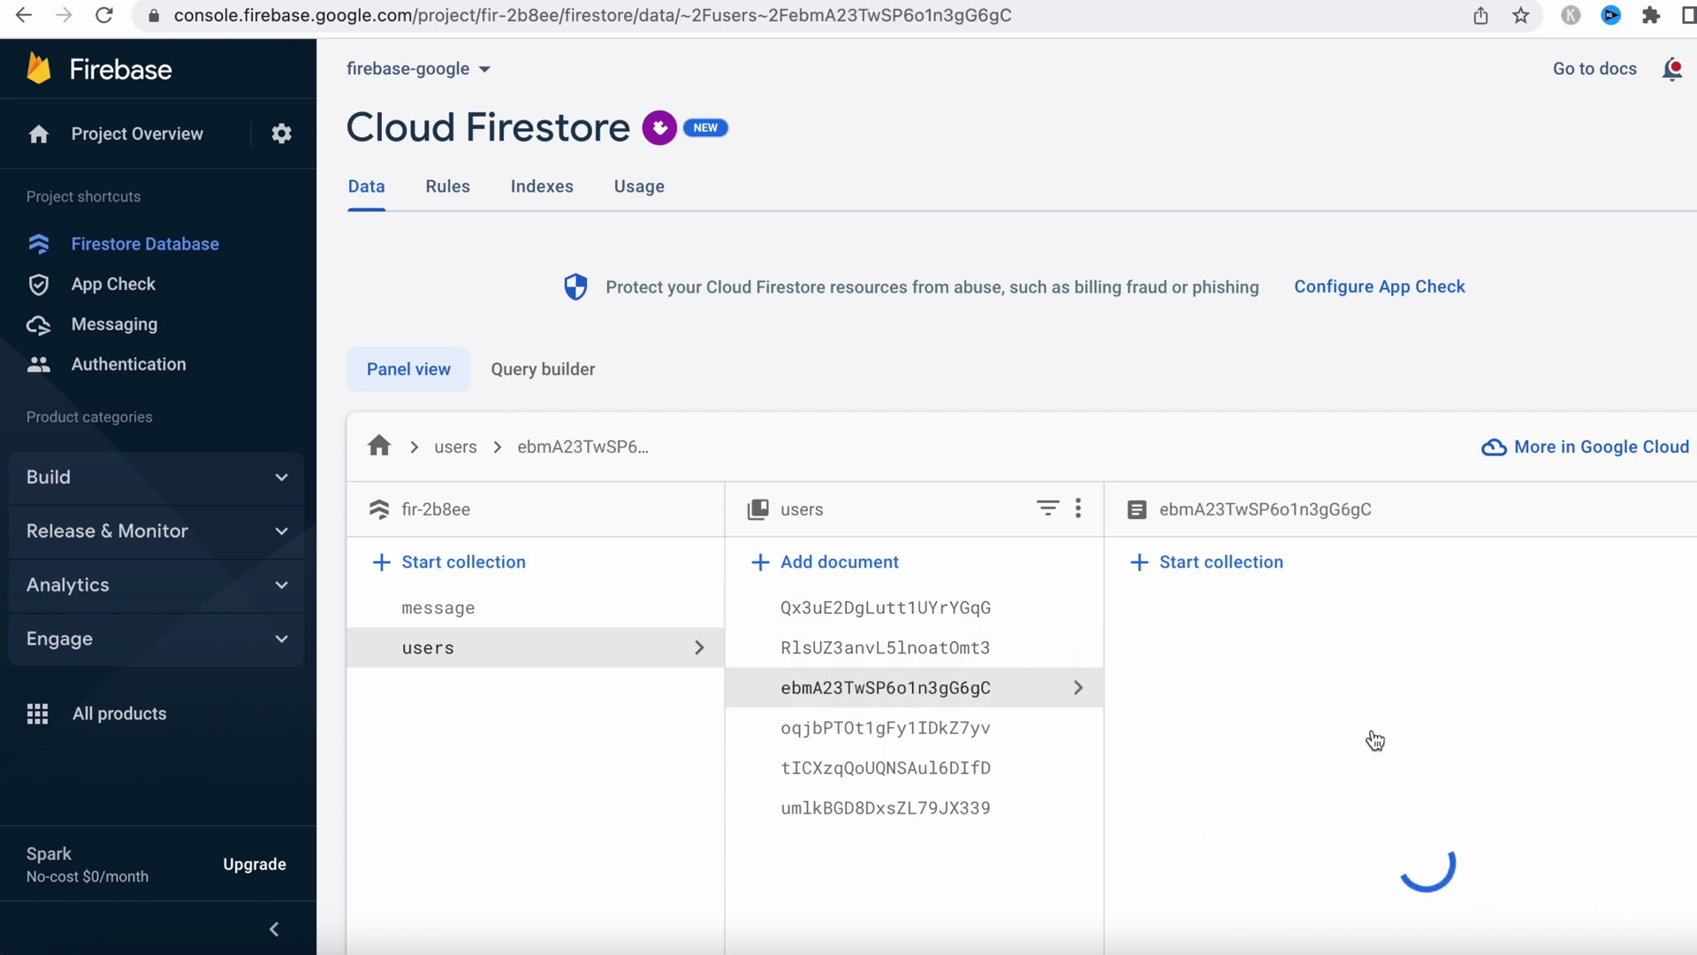
left_click(877, 623)
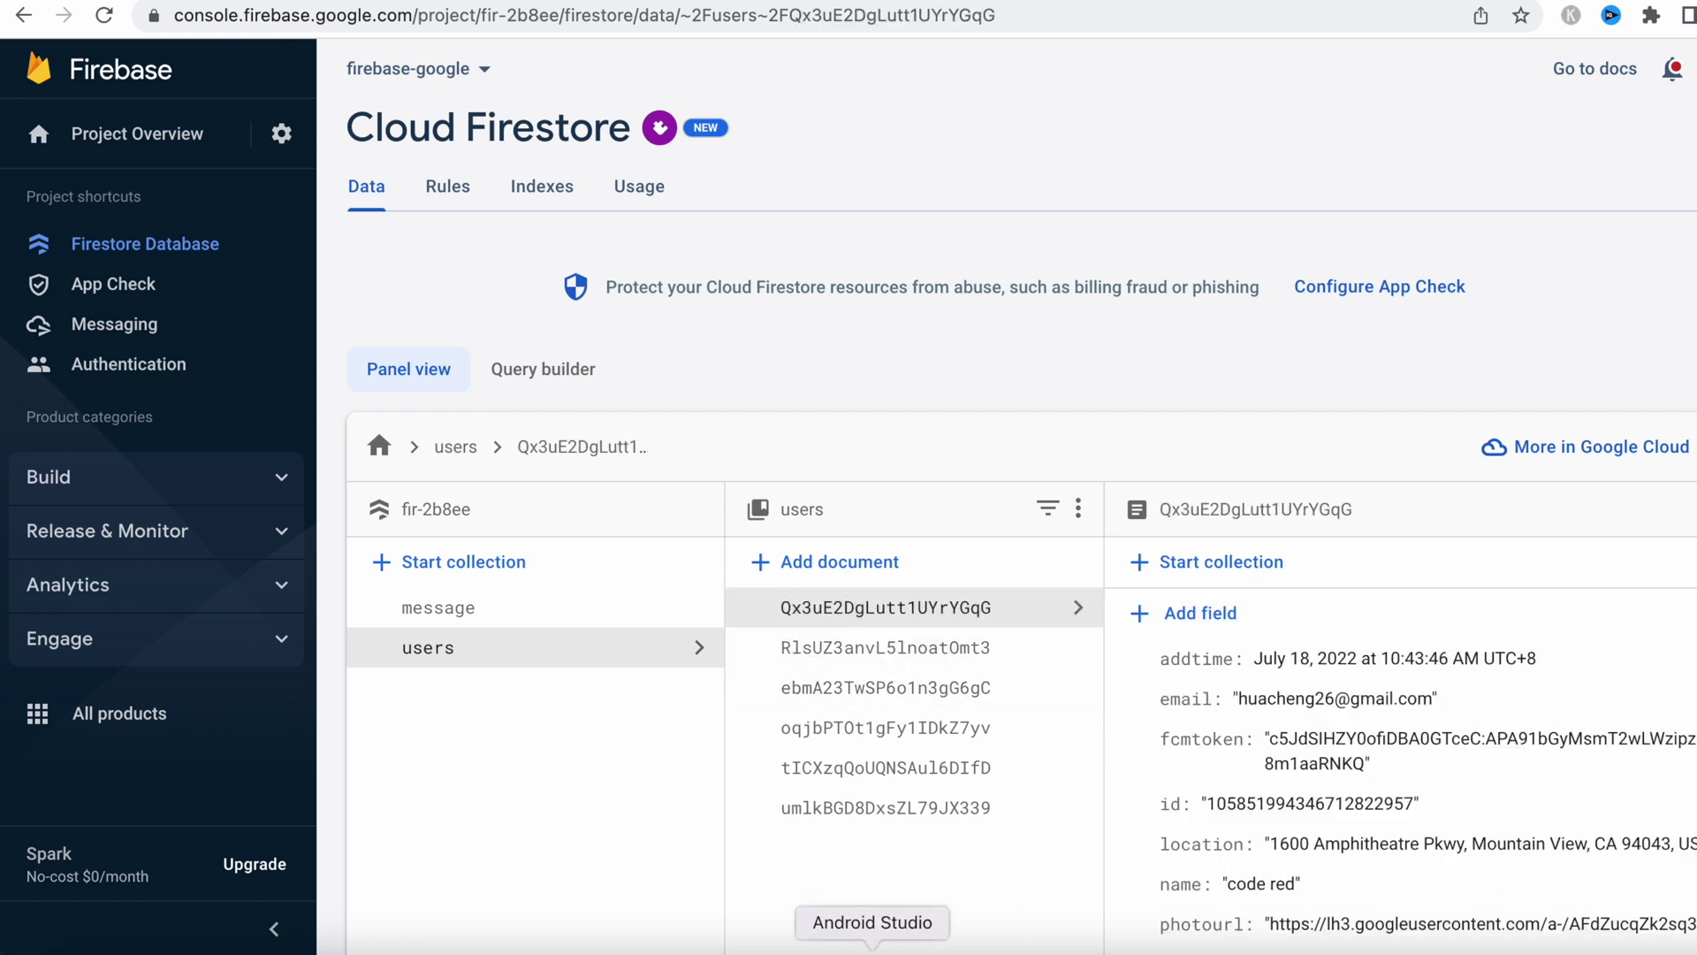
left_click(872, 944)
left_click(933, 947)
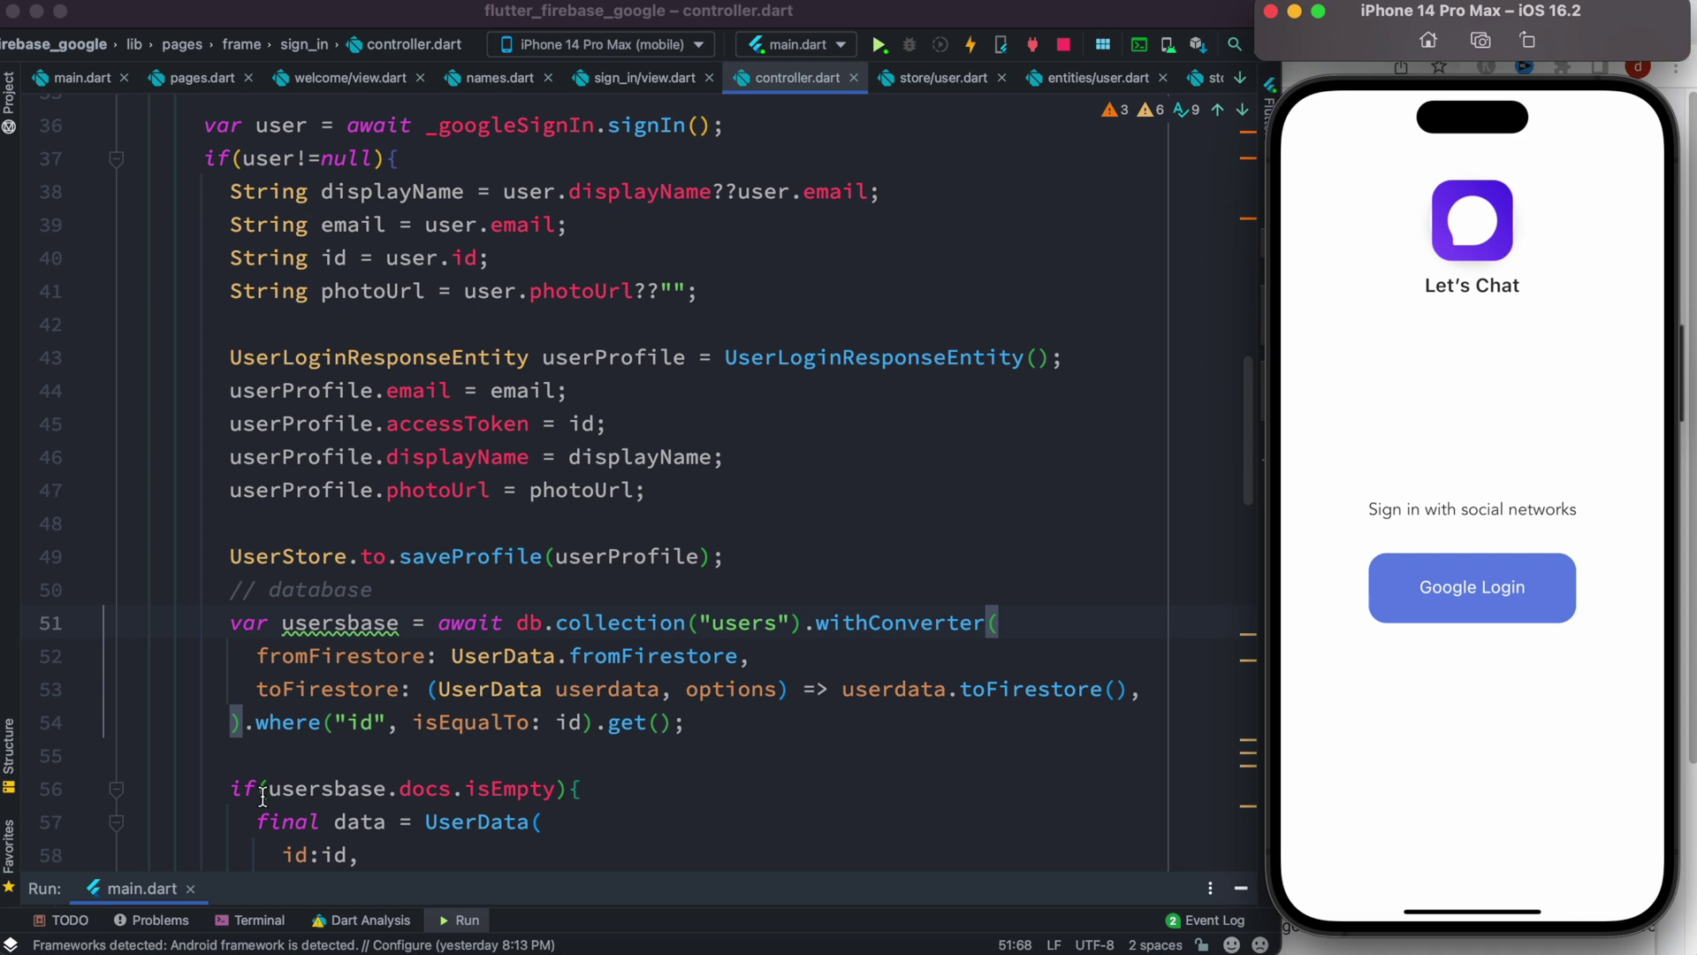
Highlight the where id filter, the converter arguments, and the whole users query (lines 51–54).
left_click_drag(244, 724, 689, 721)
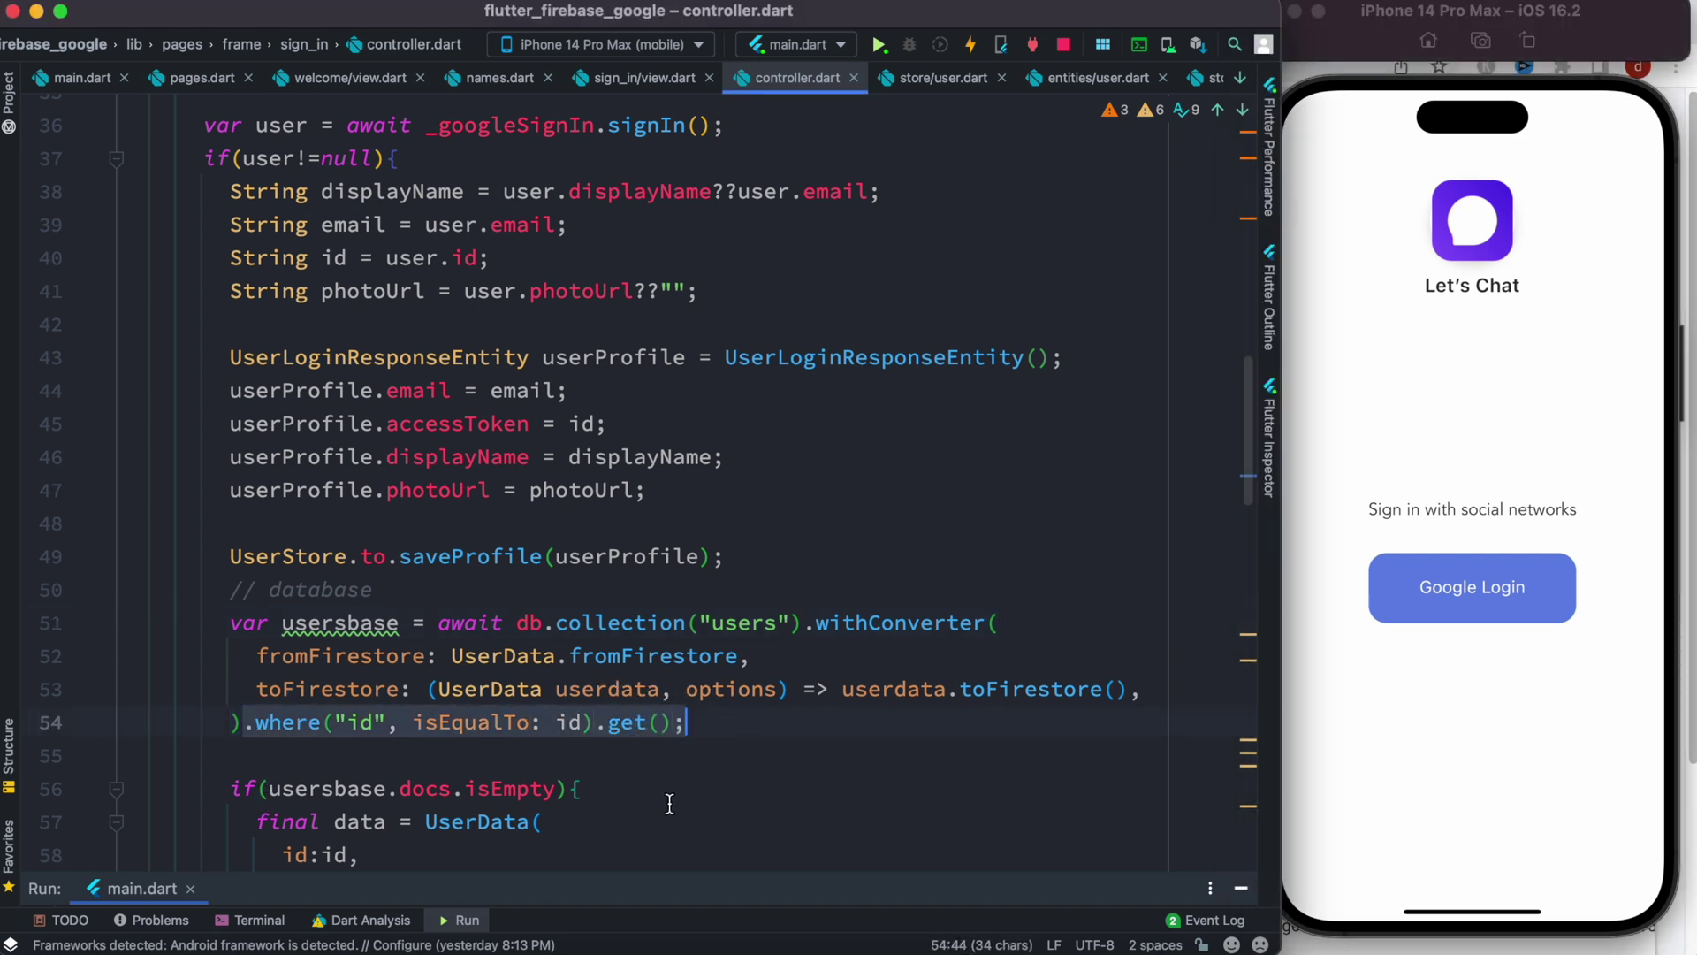
left_click_drag(742, 125, 208, 133)
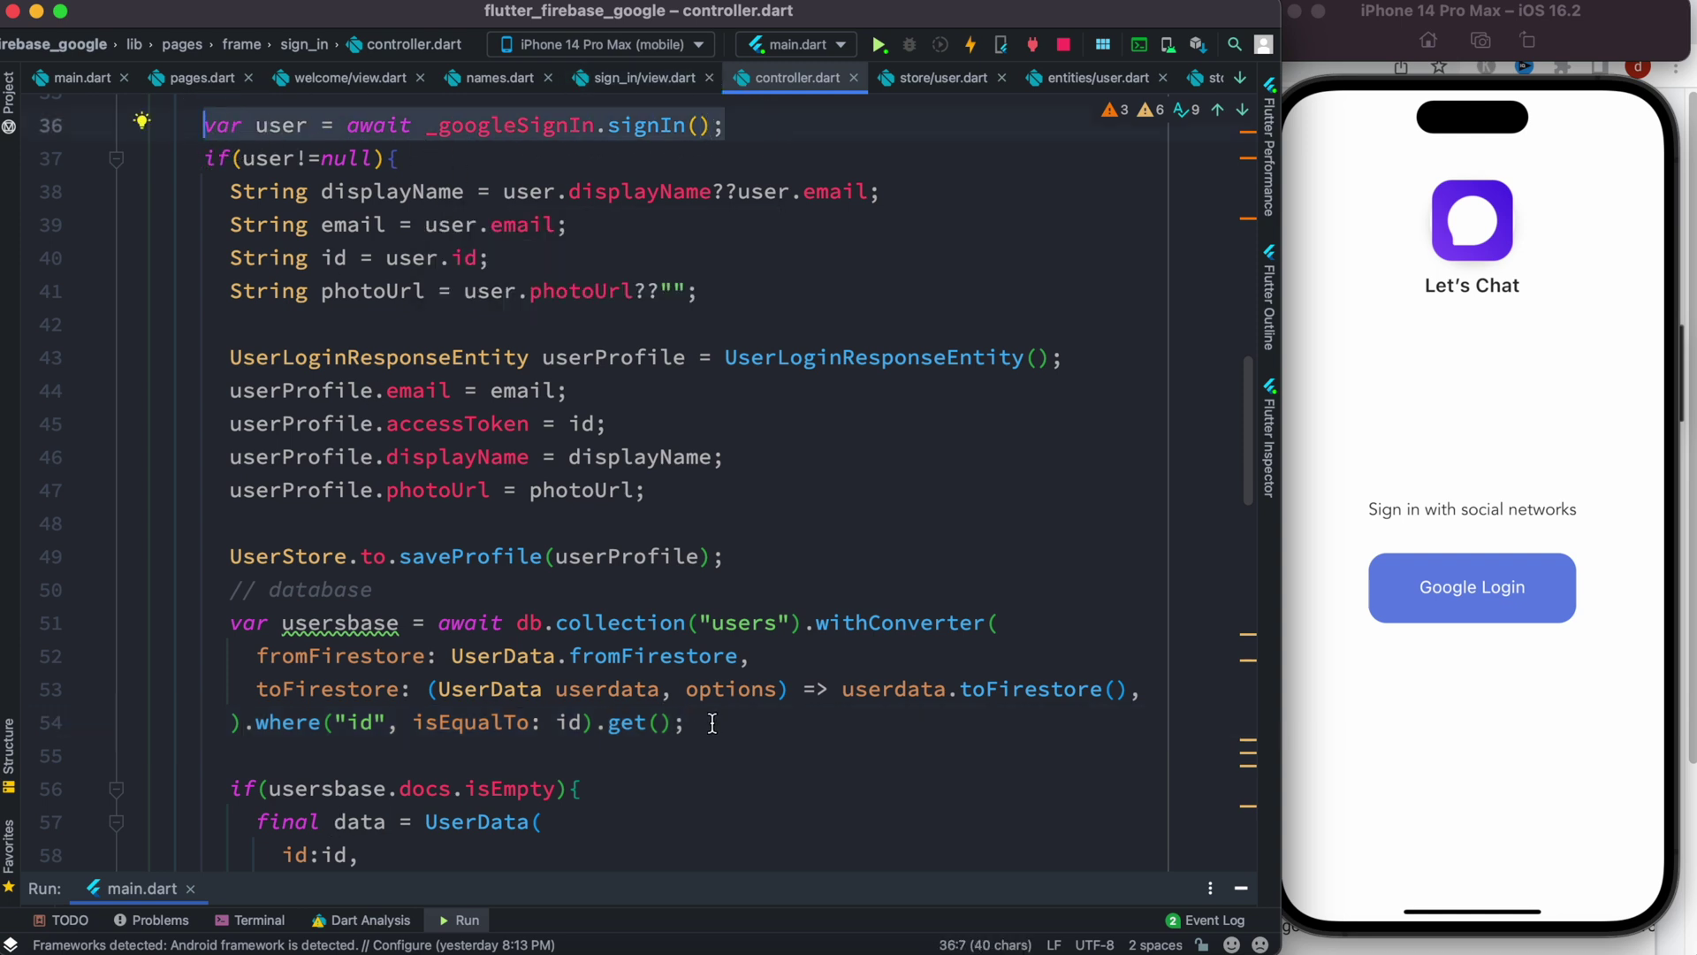
mouse_move(692, 721)
left_mouse_down()
mouse_move(211, 642)
mouse_move(219, 588)
left_mouse_up()
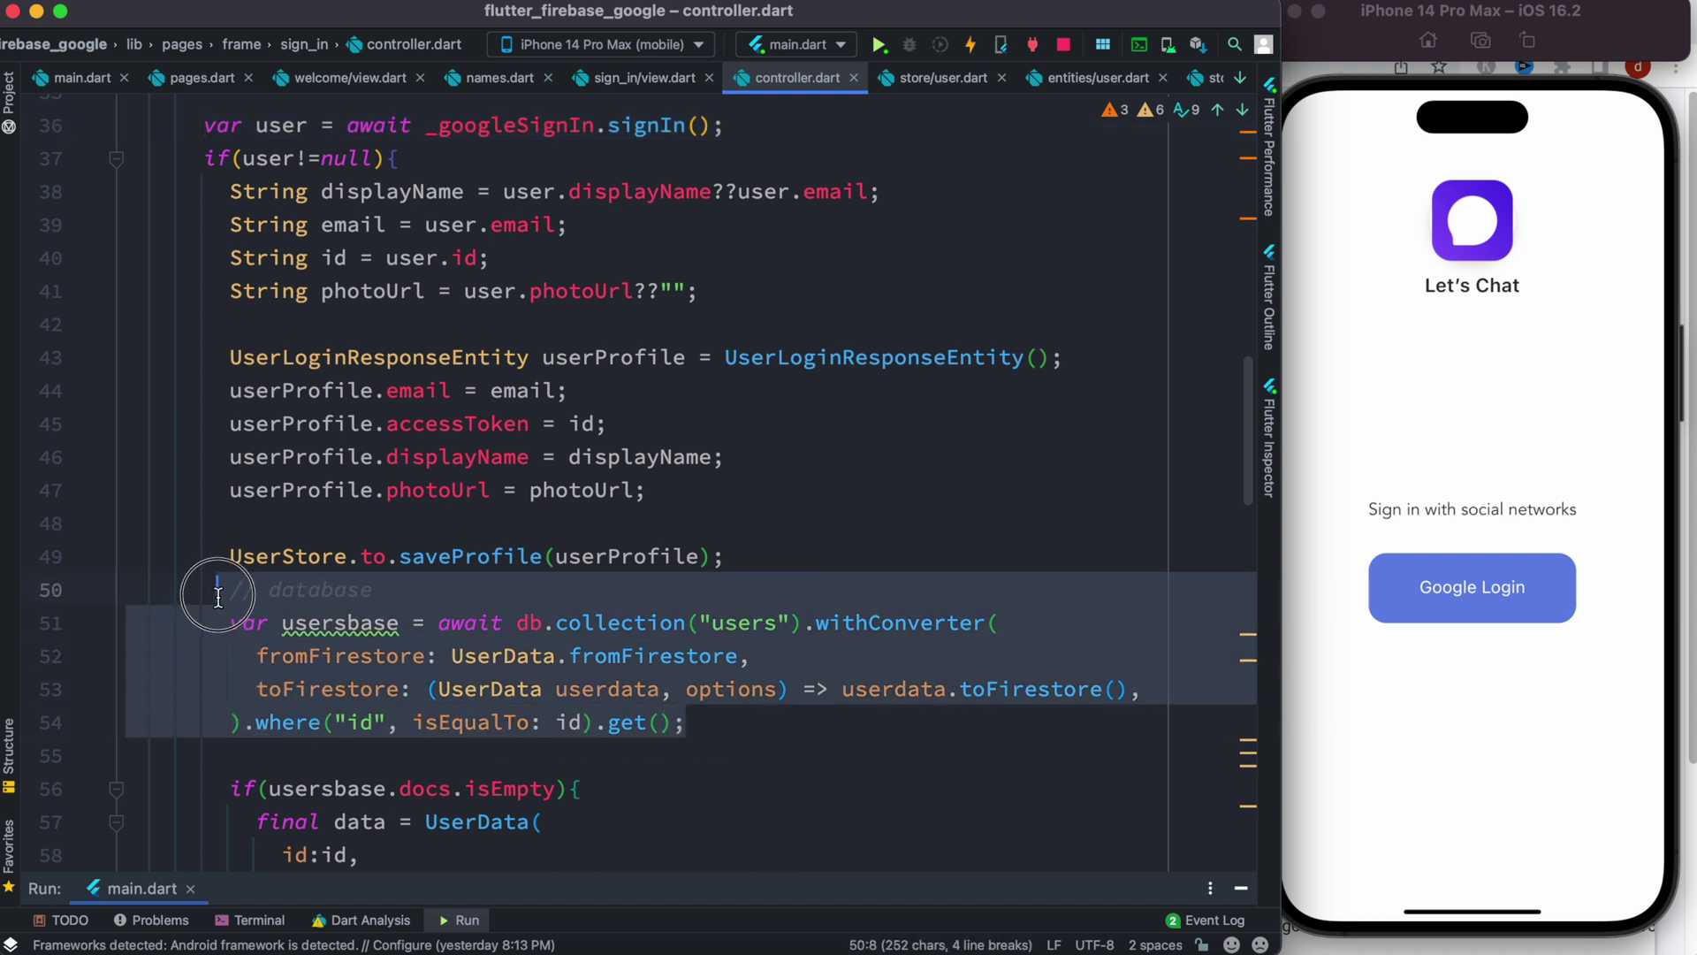
left_click(1008, 622)
left_click_drag(711, 732, 203, 627)
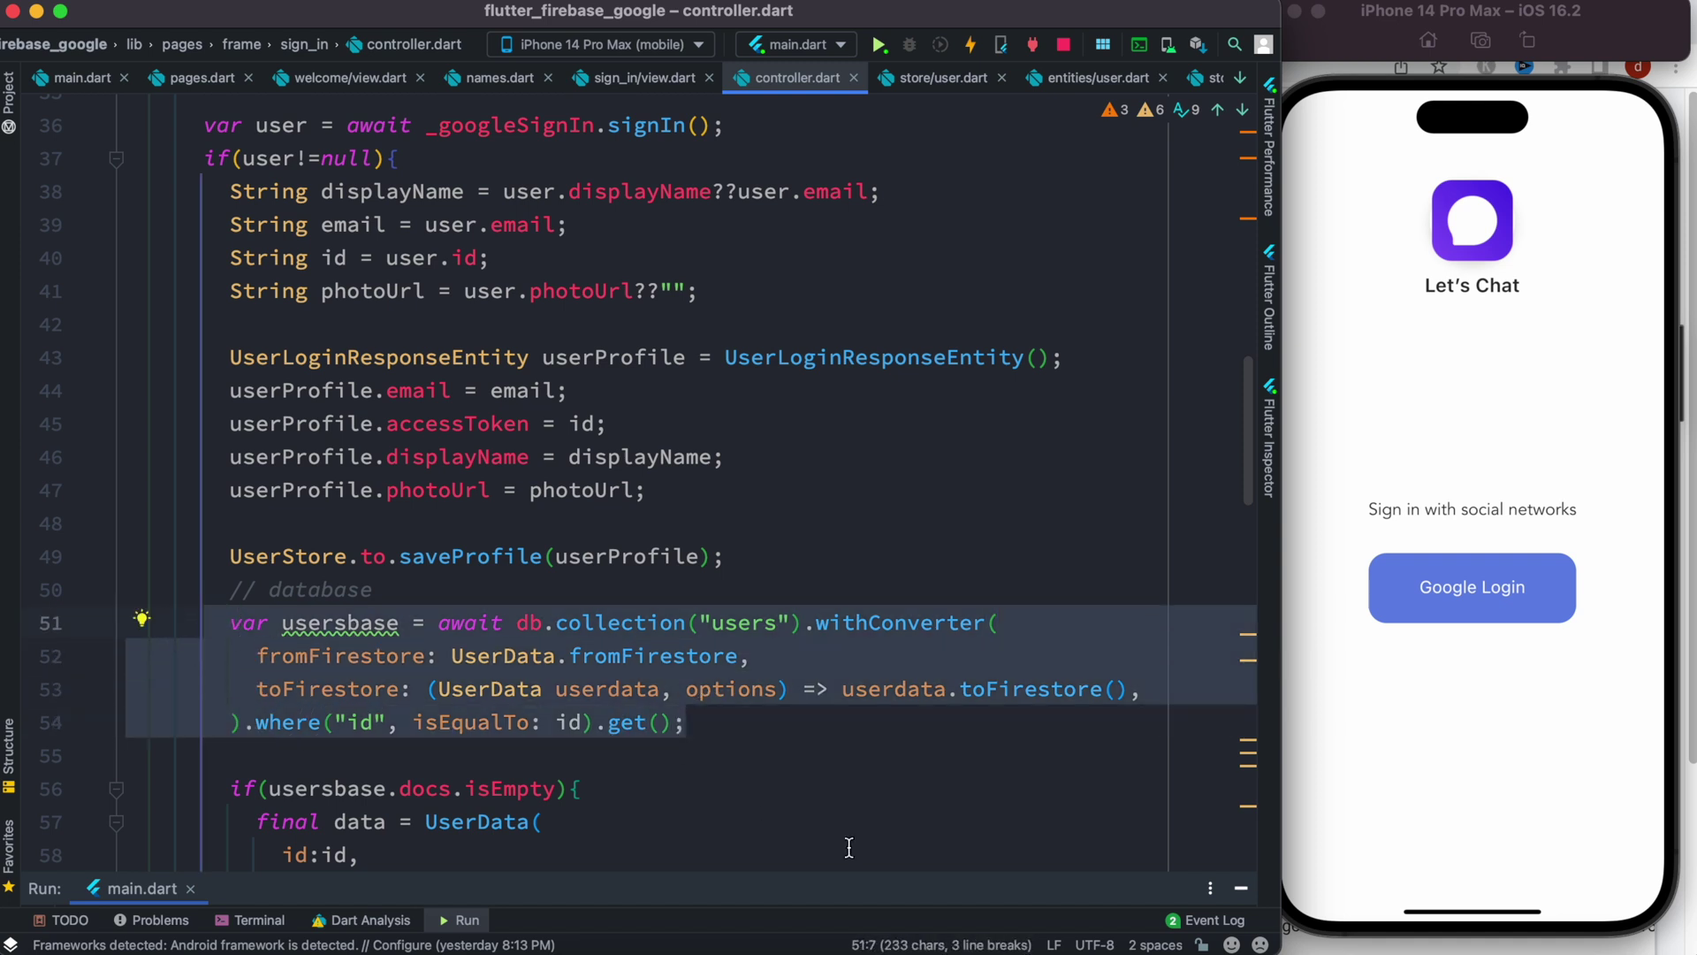
left_click(819, 656)
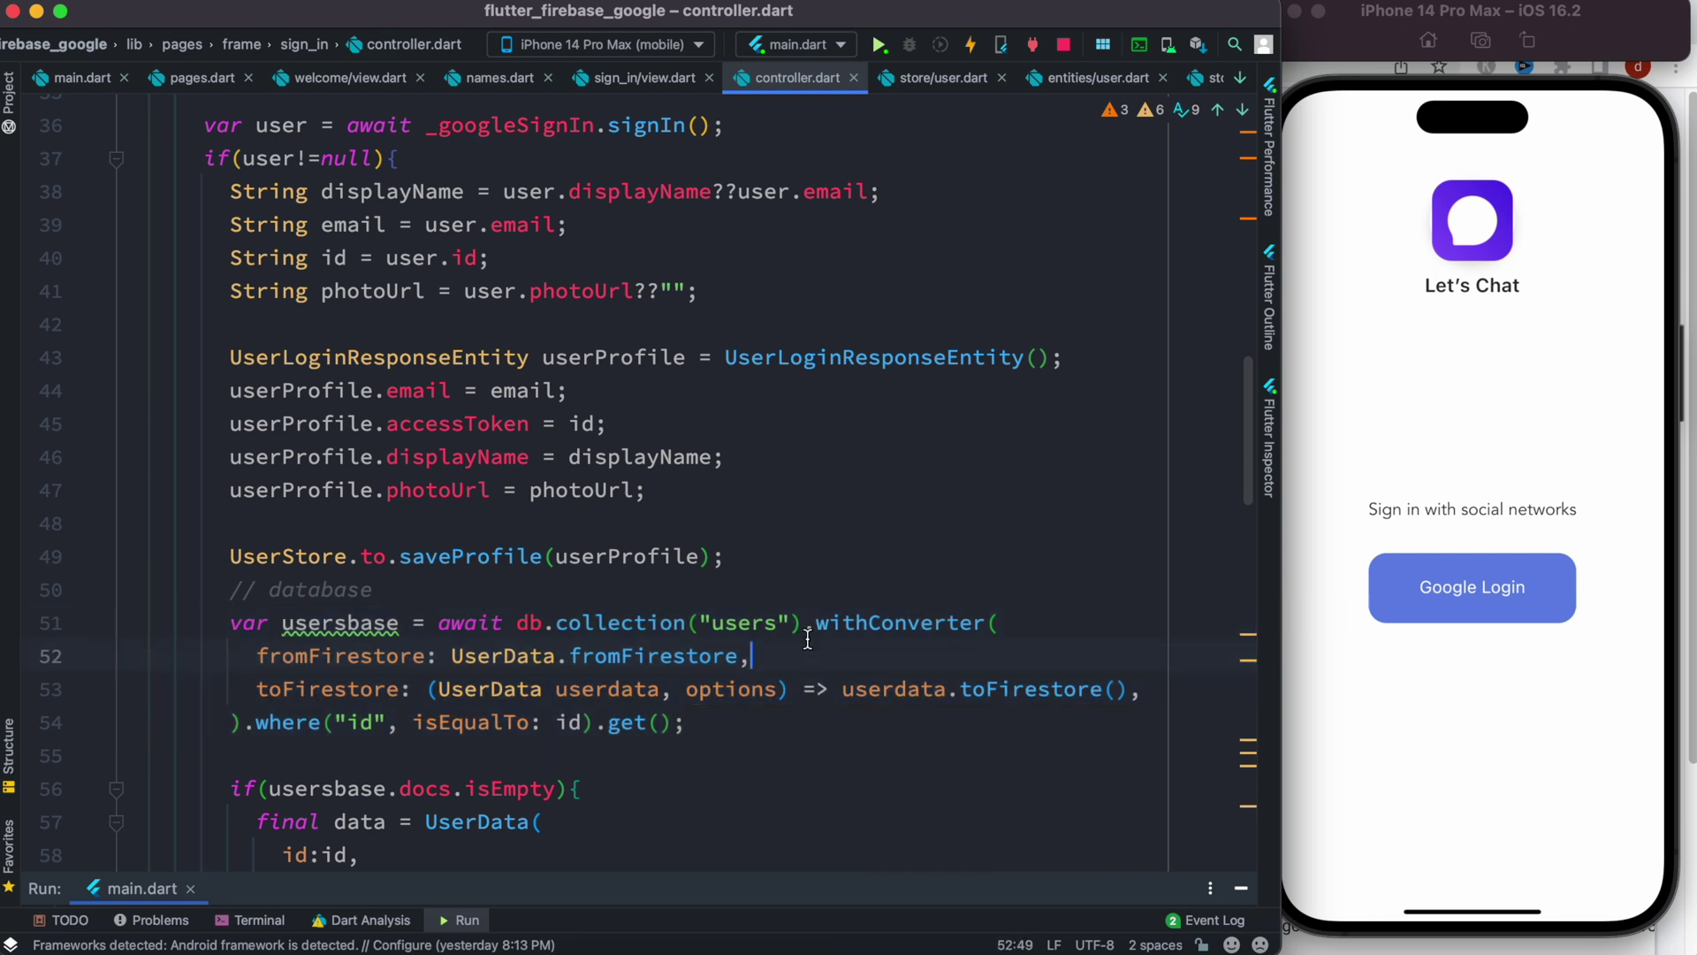
Point out withConverter on line 51 and UserData.fromFirestore on line 52.
double_click(983, 623)
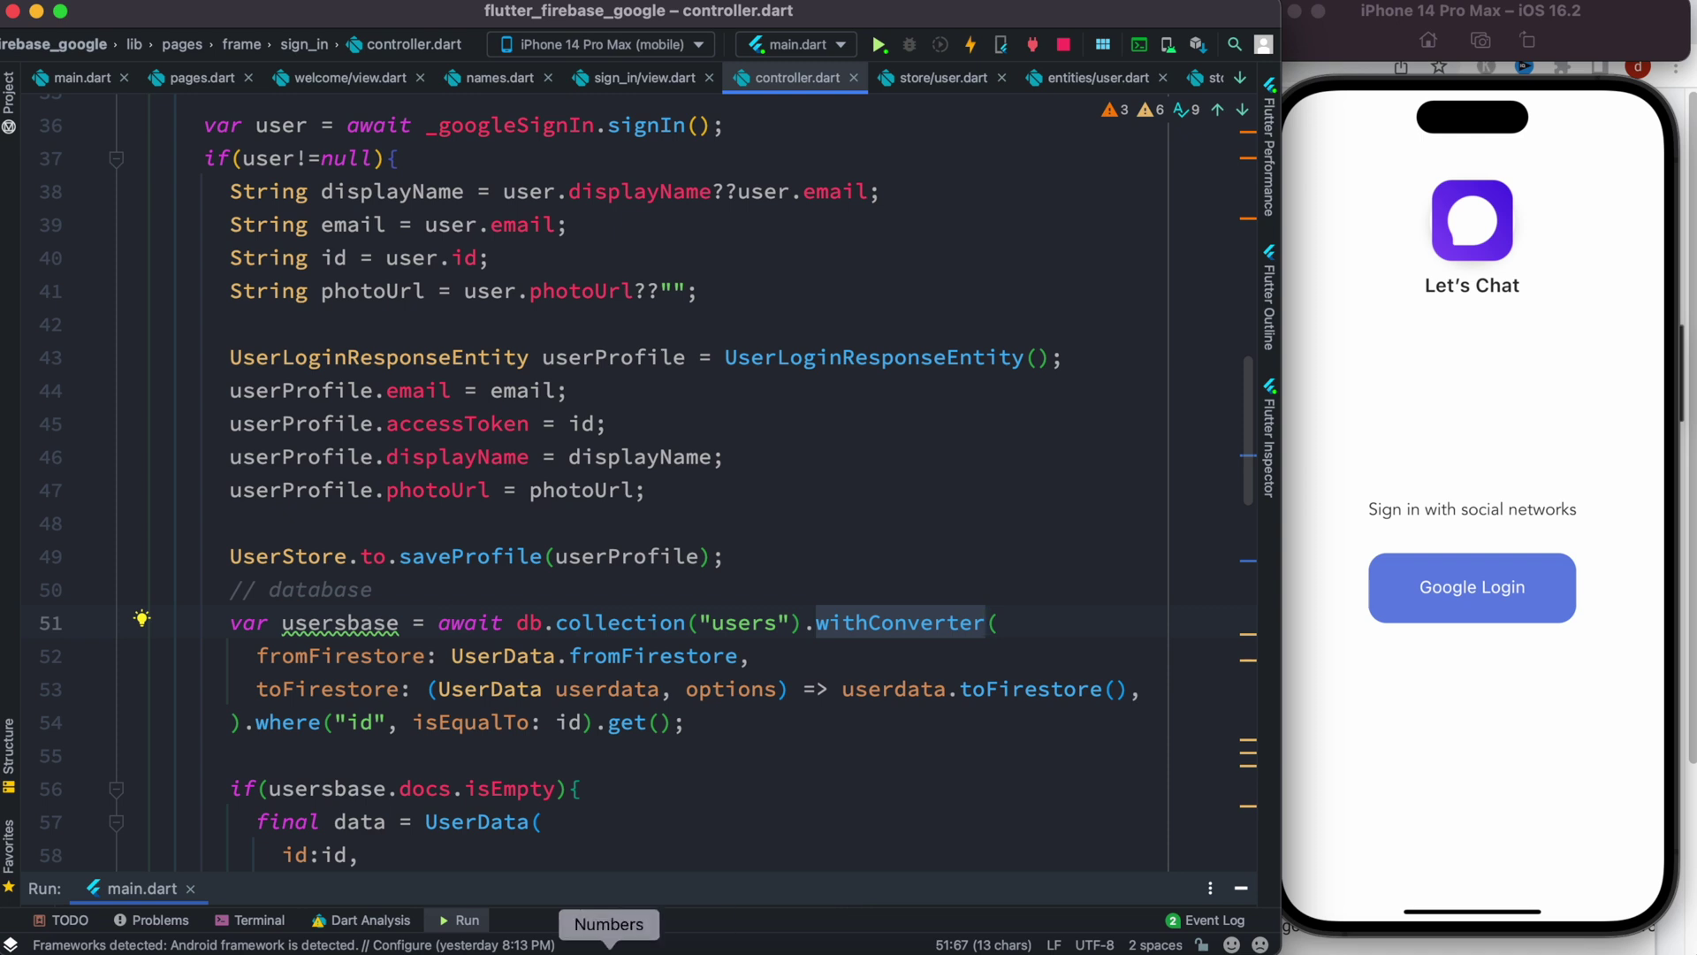
left_click(1054, 624)
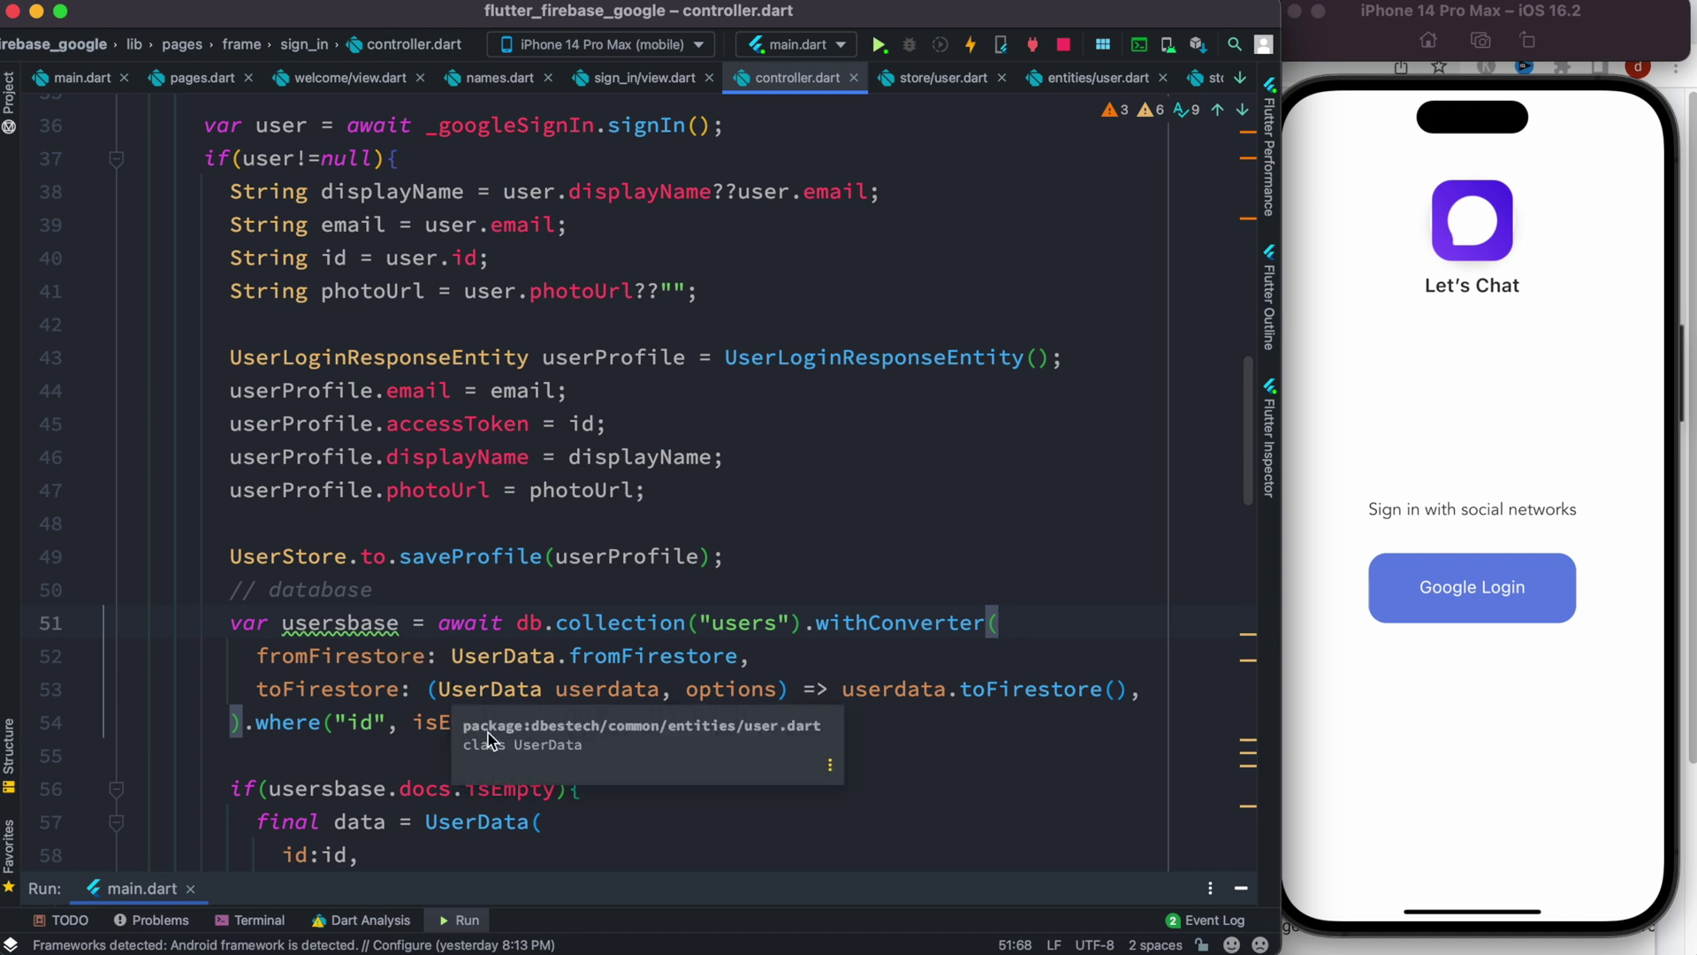
left_click(818, 666)
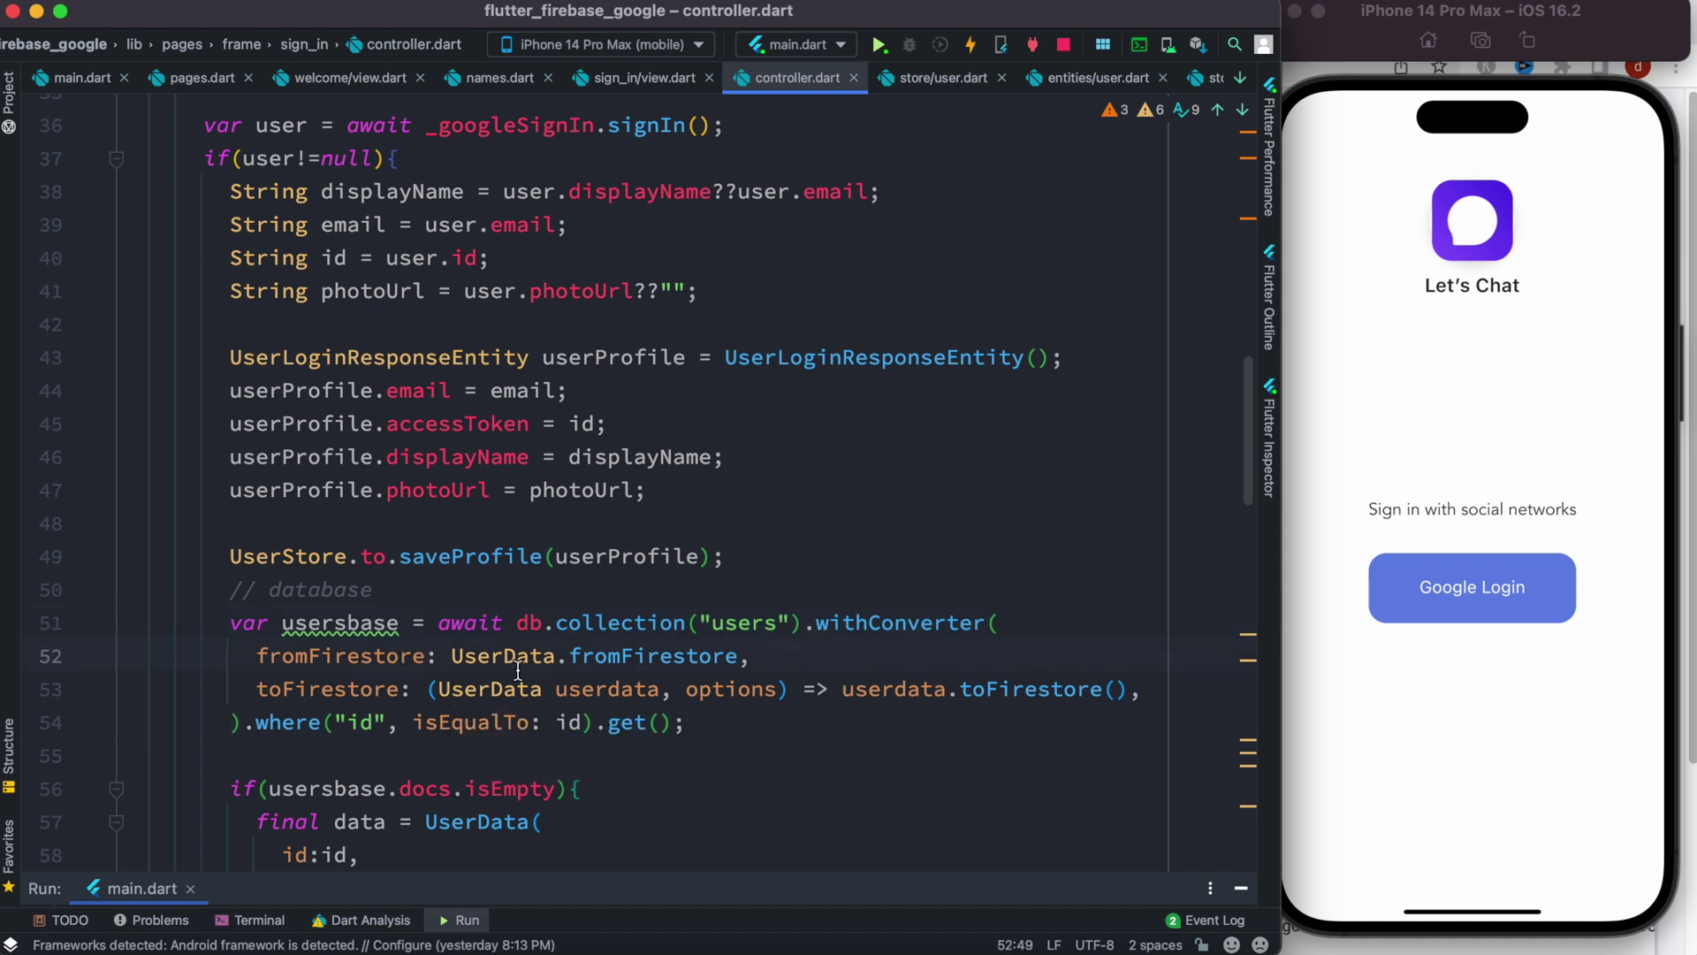
left_click_drag(449, 663, 738, 667)
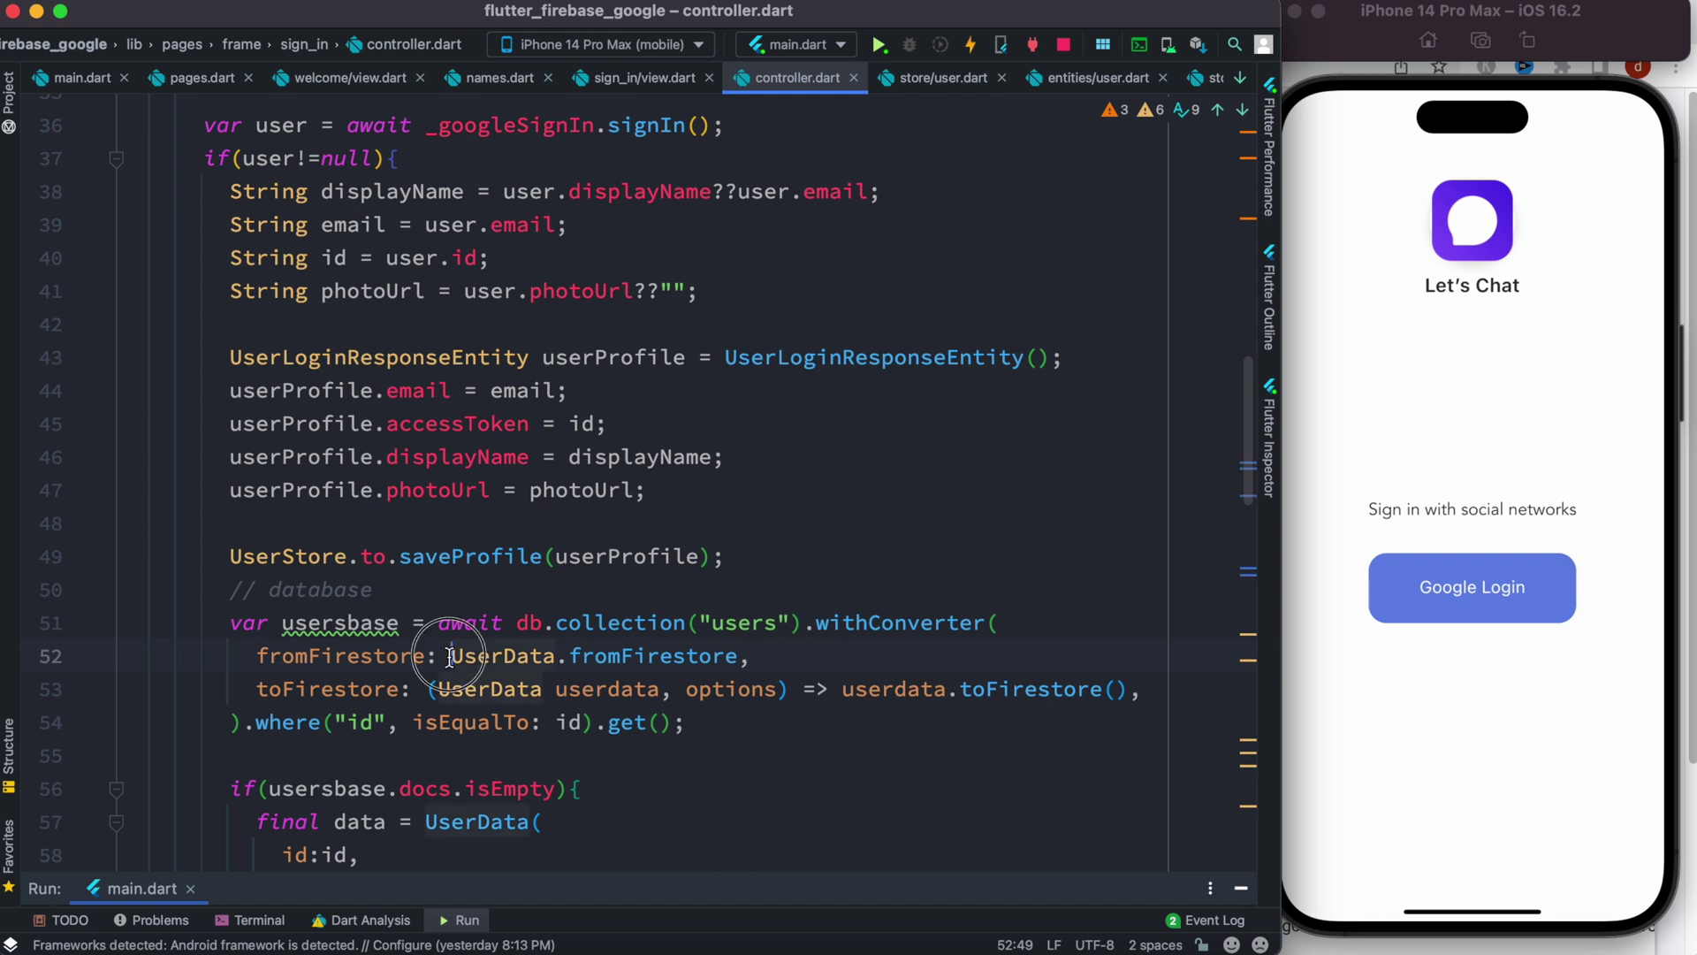
left_click(820, 660)
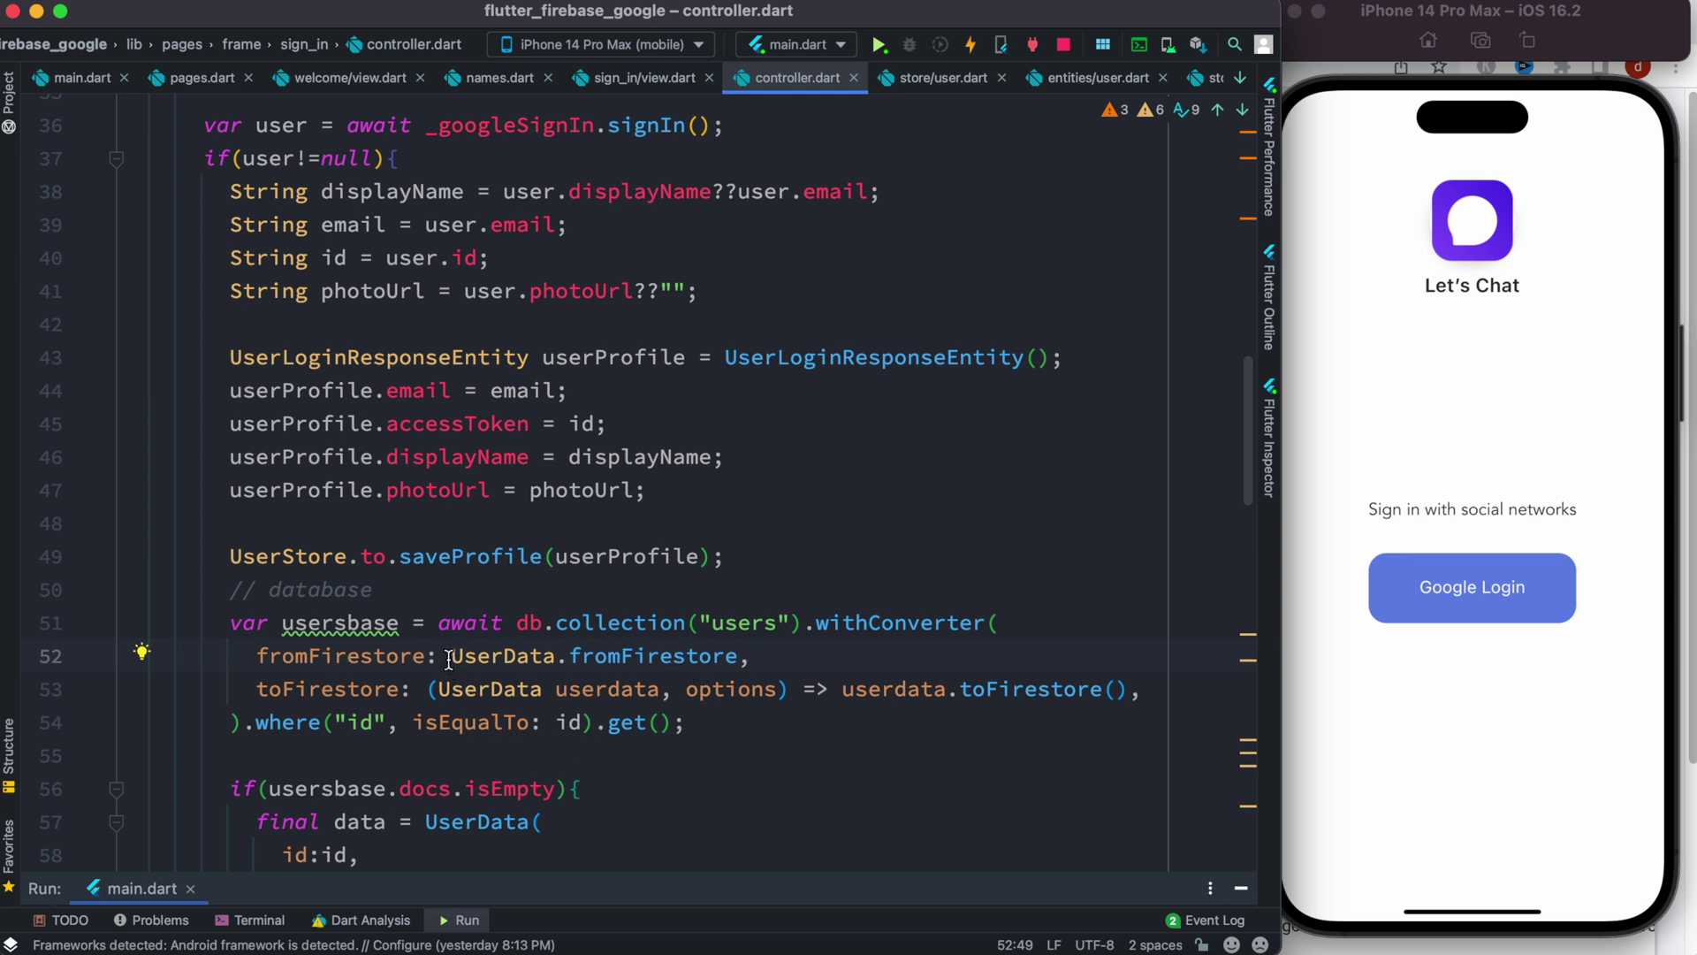
Jump to the fromFirestore declaration with Cmd+B.
left_click_drag(451, 656, 738, 656)
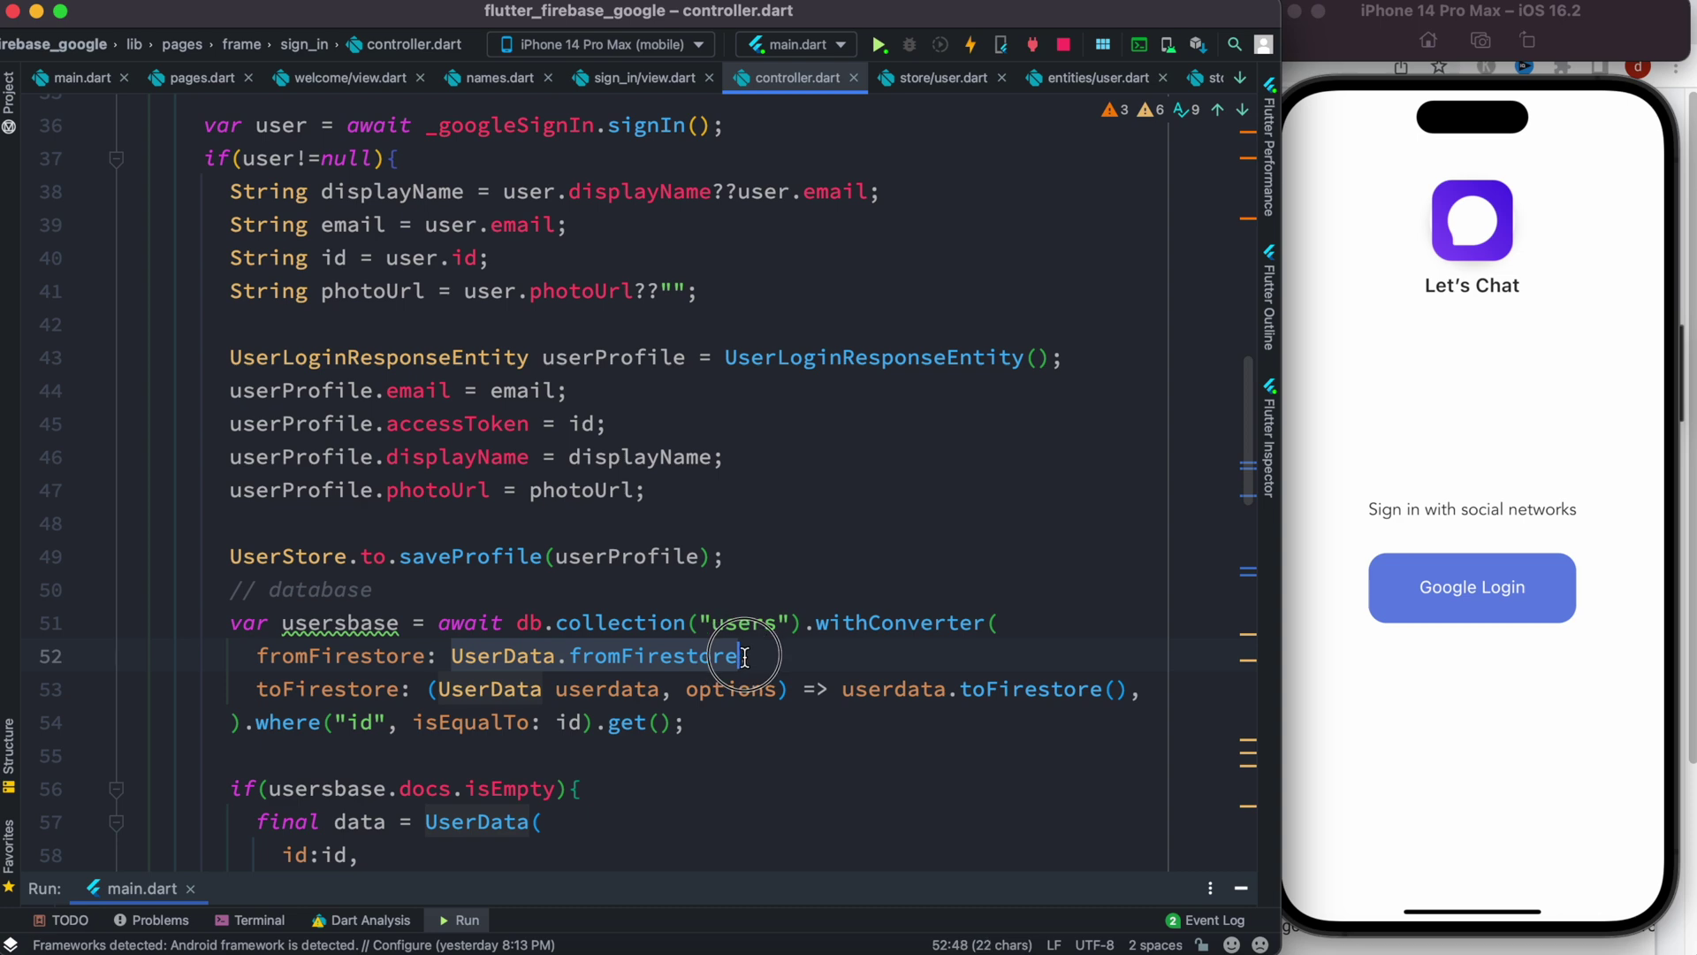
left_click(644, 659)
double_click(643, 660)
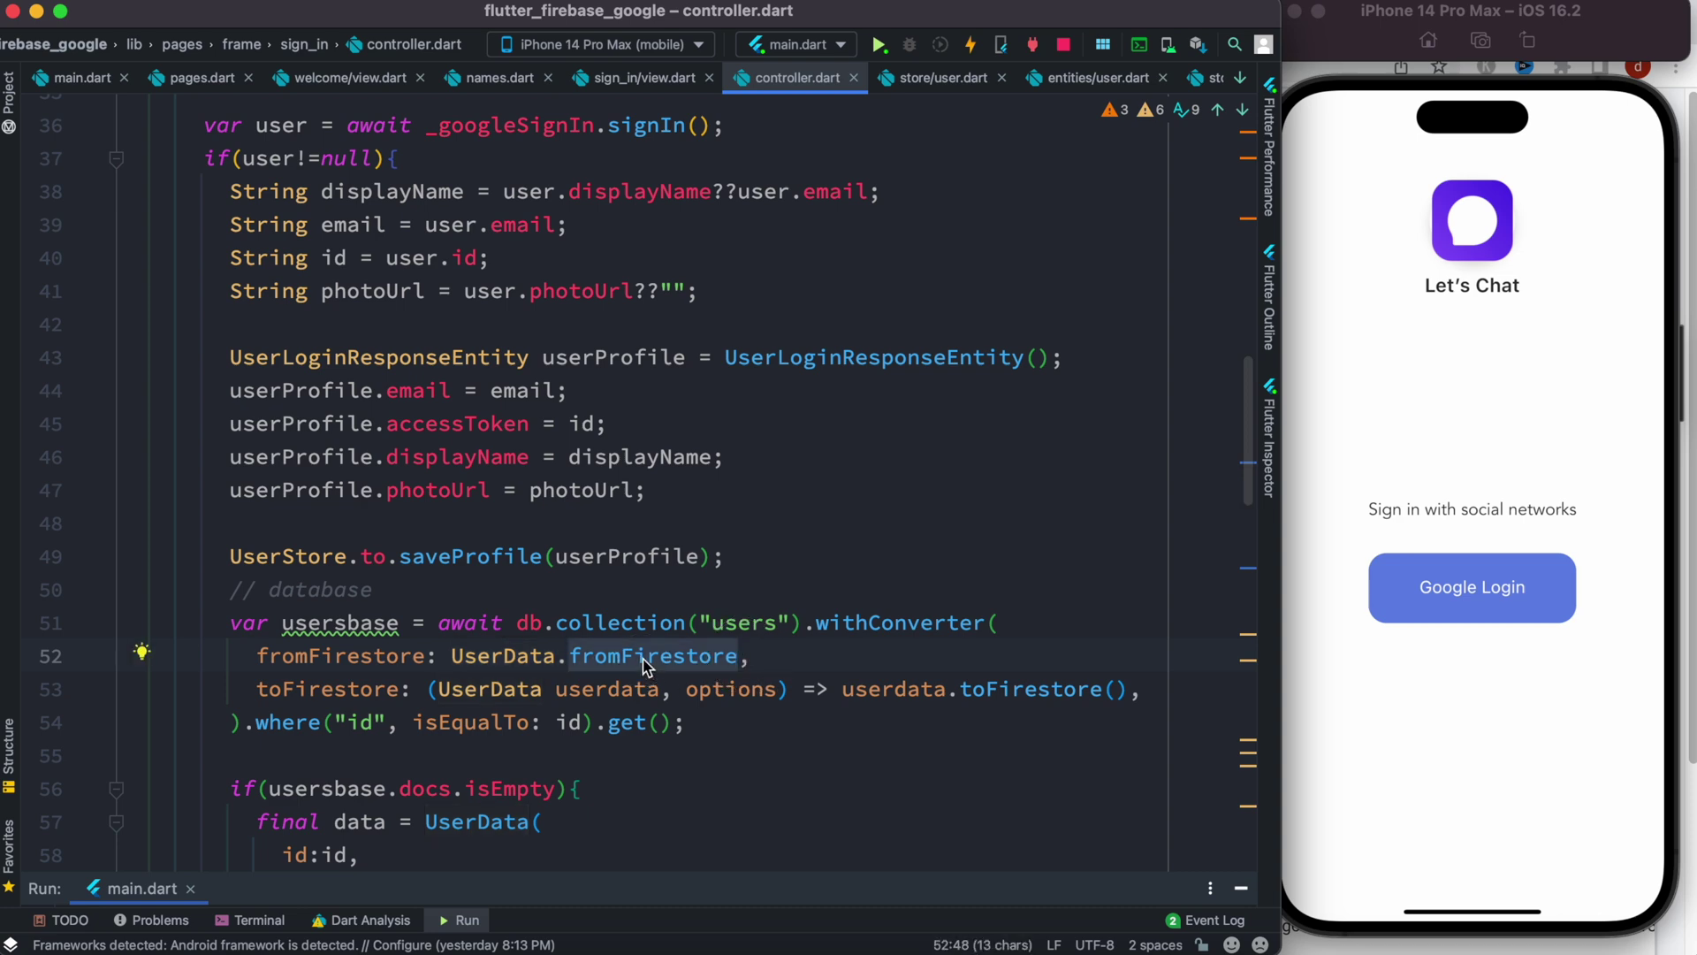
key("super+b")
scroll(458, 505, "up", 1)
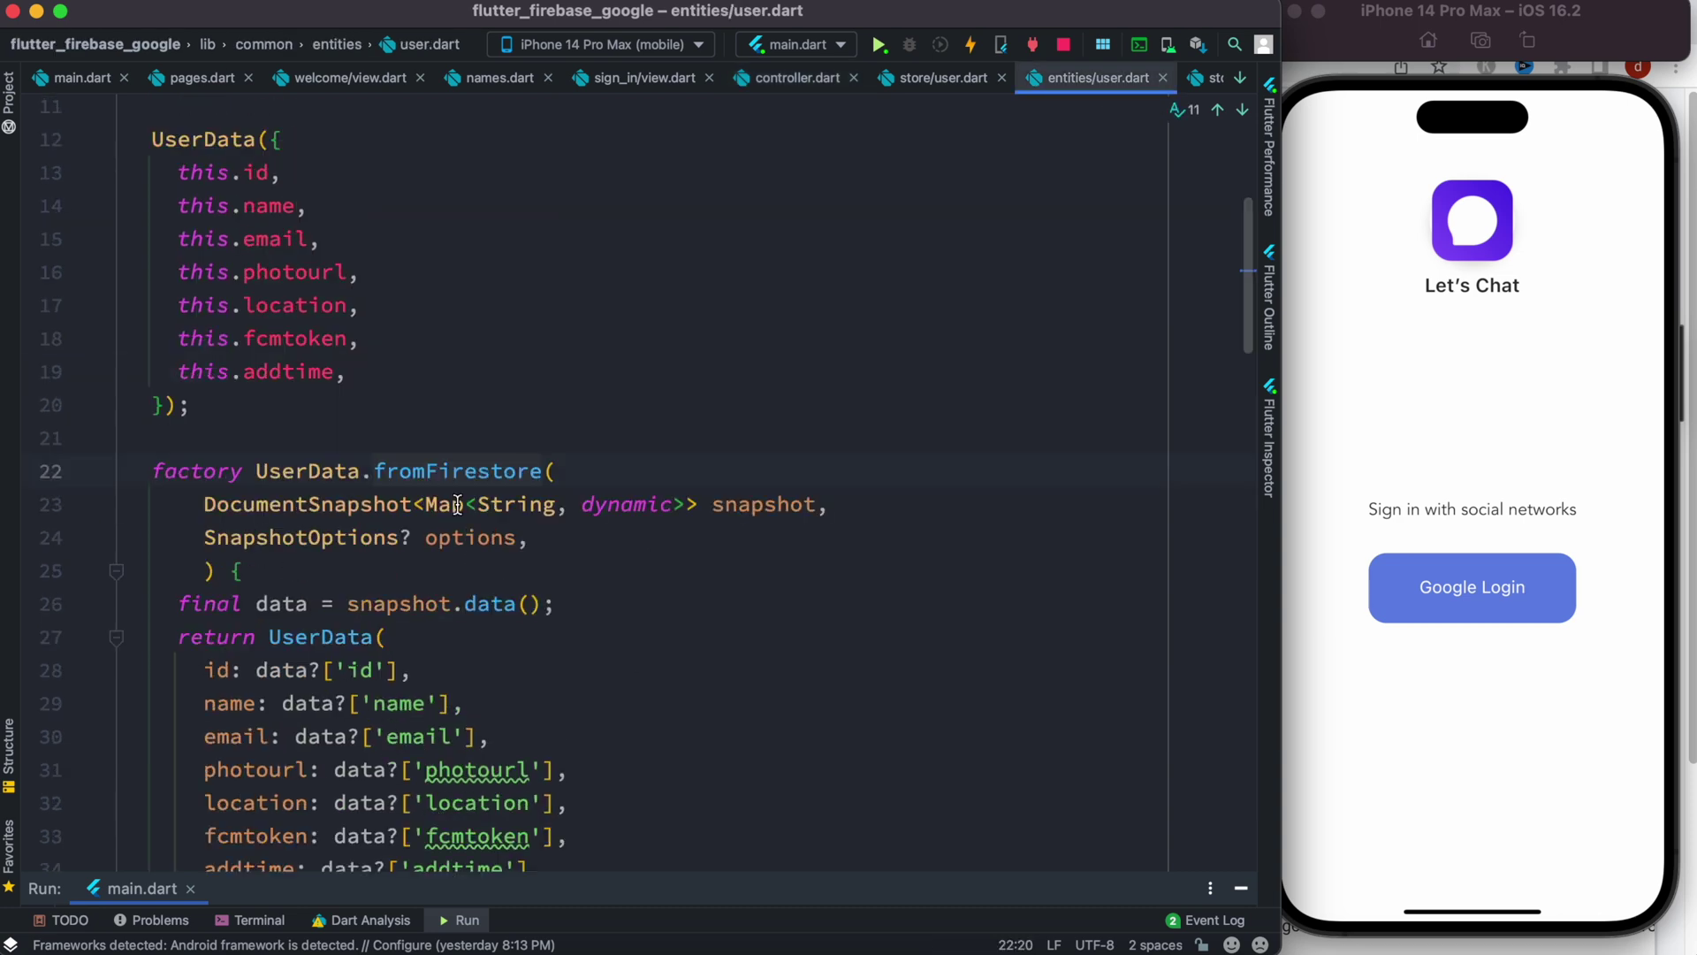
scroll(457, 504, "up", 2)
scroll(457, 505, "up", 3)
Highlight the UserData class field declarations and the fromFirestore factory.
left_click(388, 178)
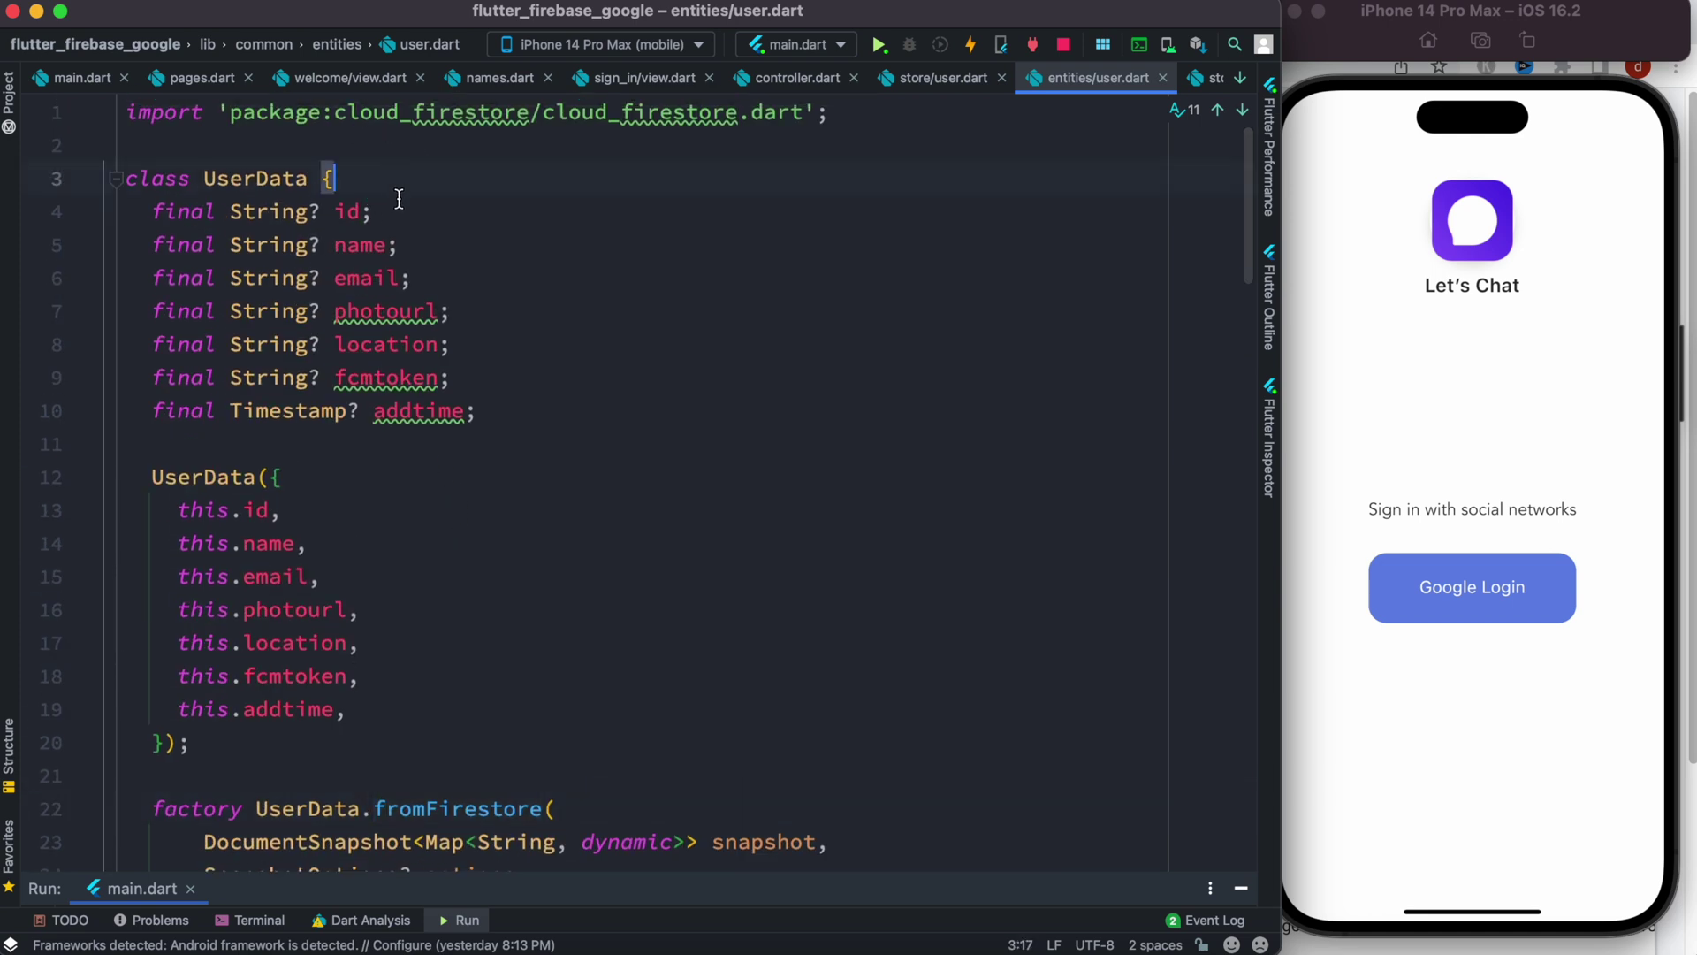
left_click_drag(537, 443, 152, 210)
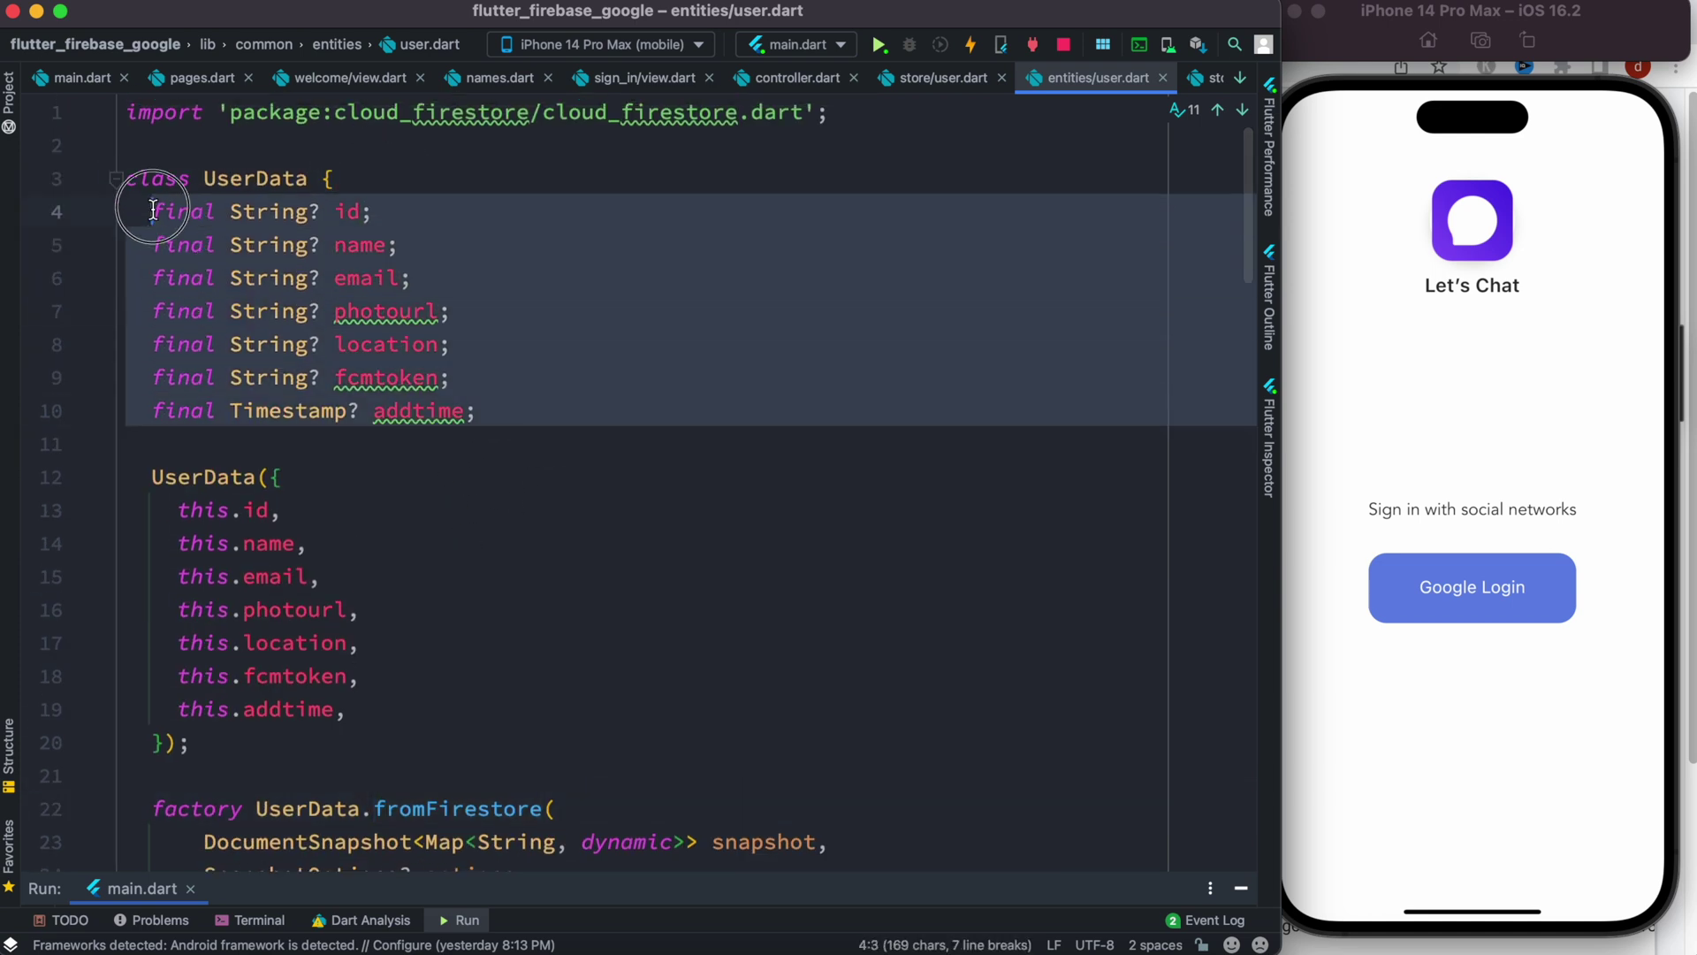
scroll(265, 518, "down", 1)
left_click_drag(225, 708, 118, 450)
scroll(507, 648, "down", 3)
left_click(622, 674)
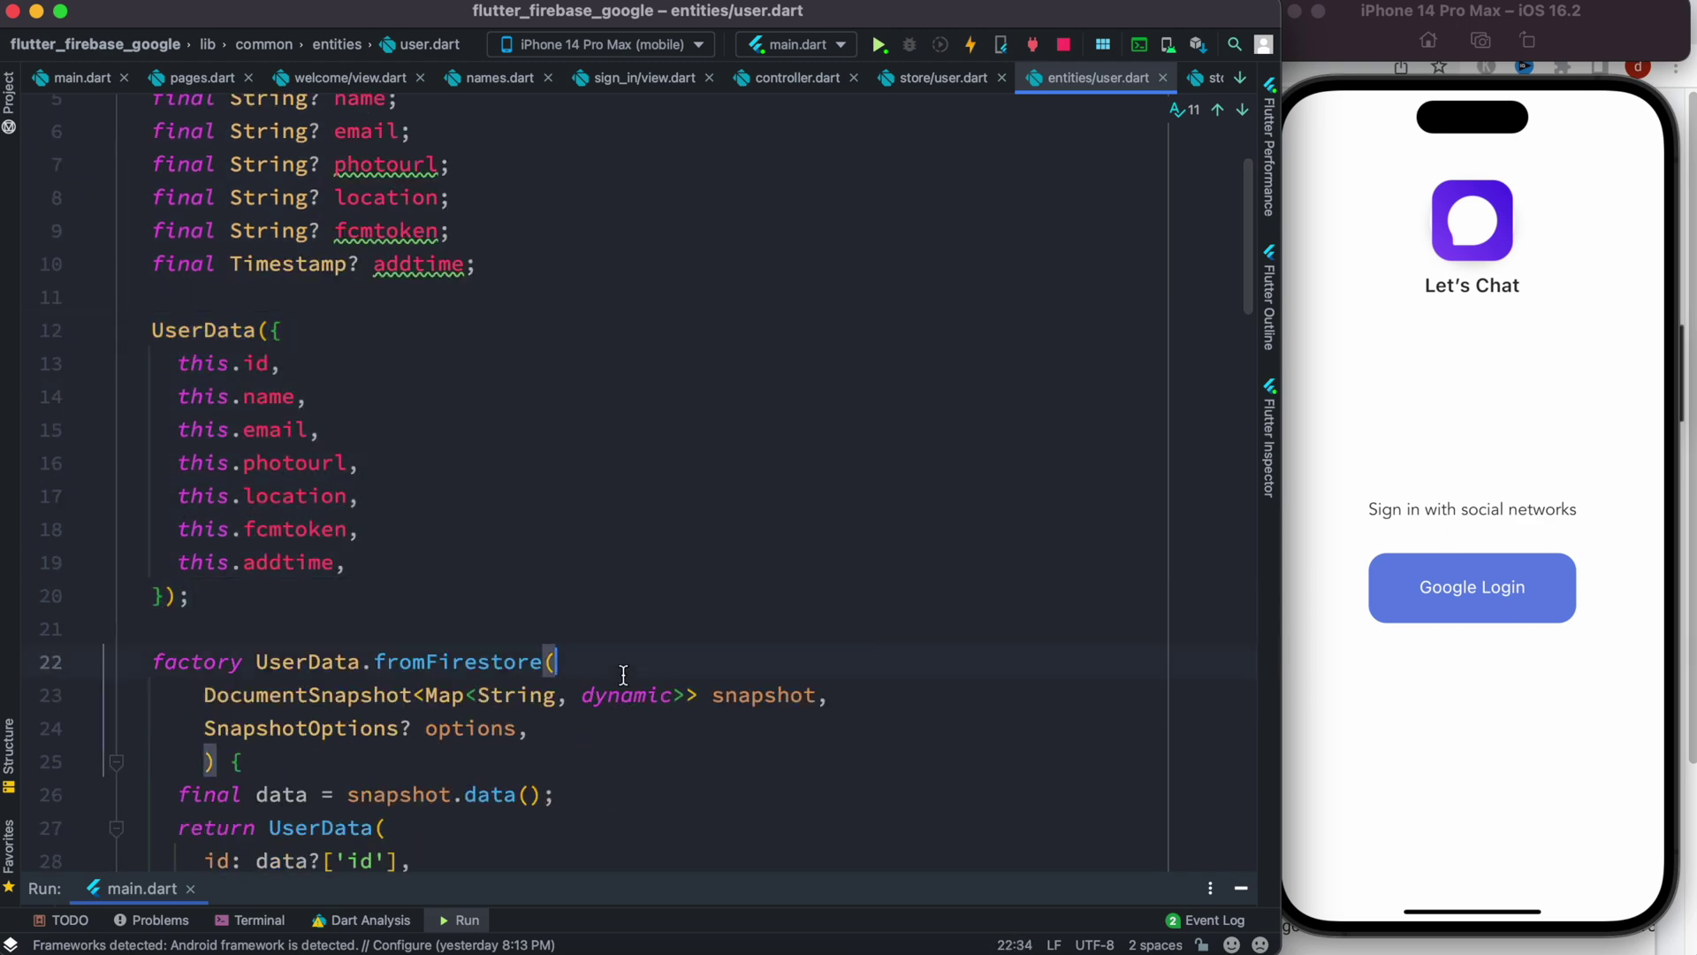
scroll(620, 674, "down", 3)
scroll(620, 676, "down", 3)
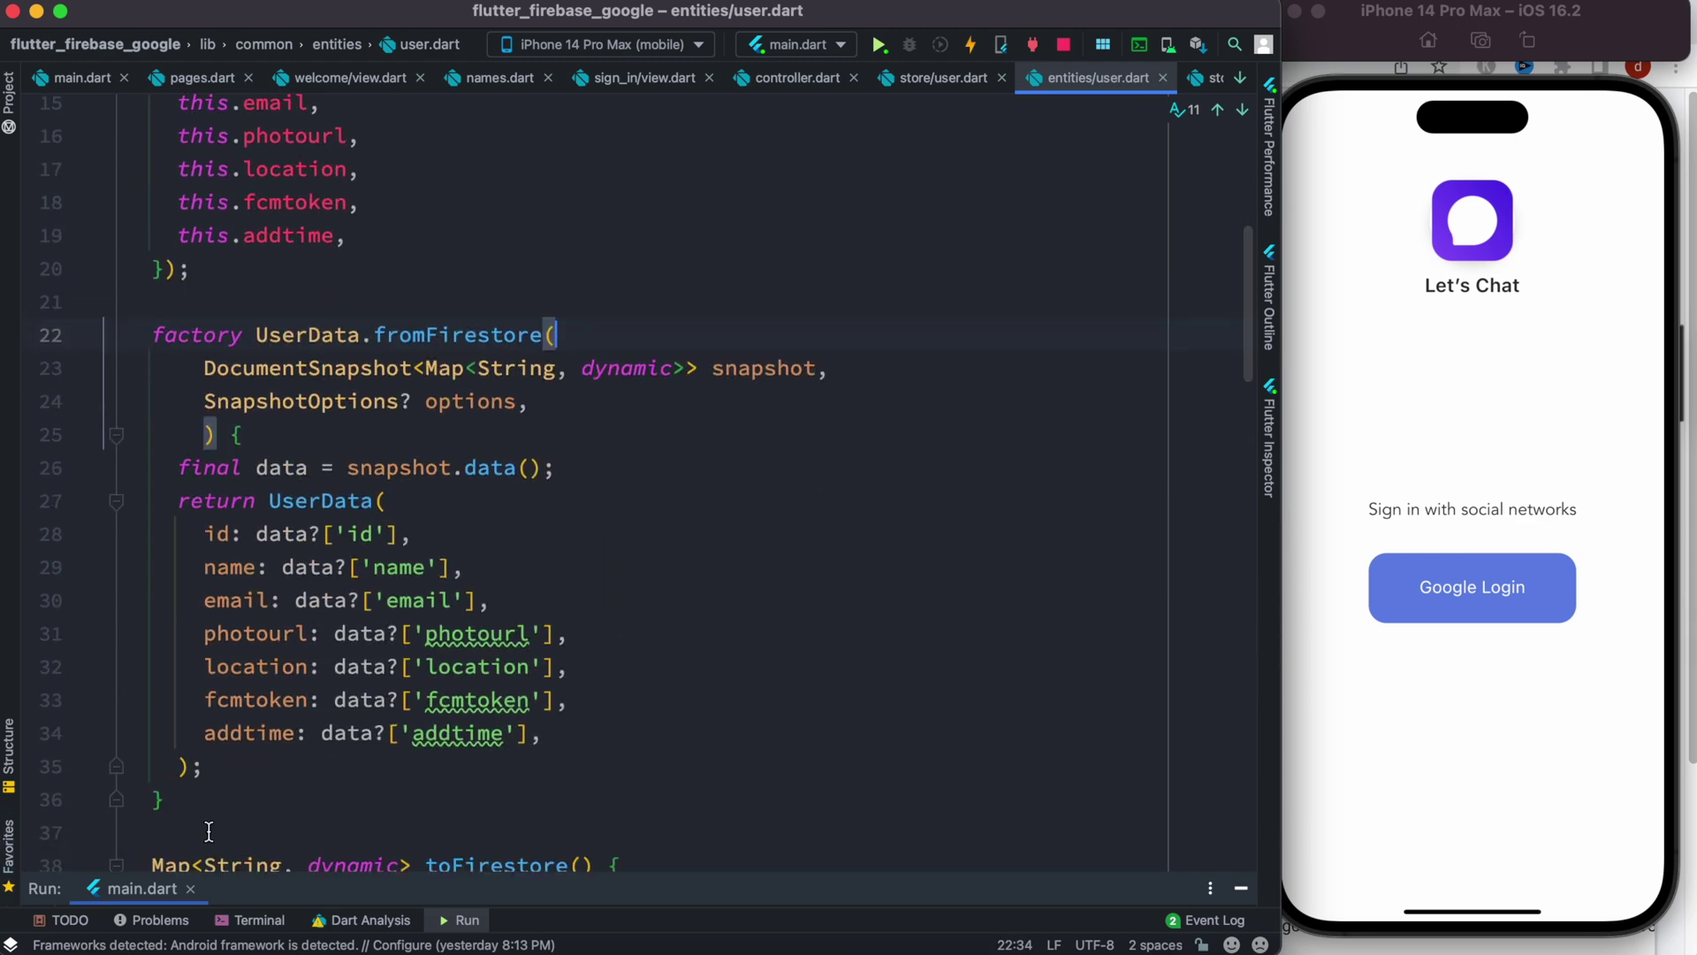
mouse_move(166, 800)
left_mouse_down()
mouse_move(127, 490)
mouse_move(84, 333)
left_mouse_up()
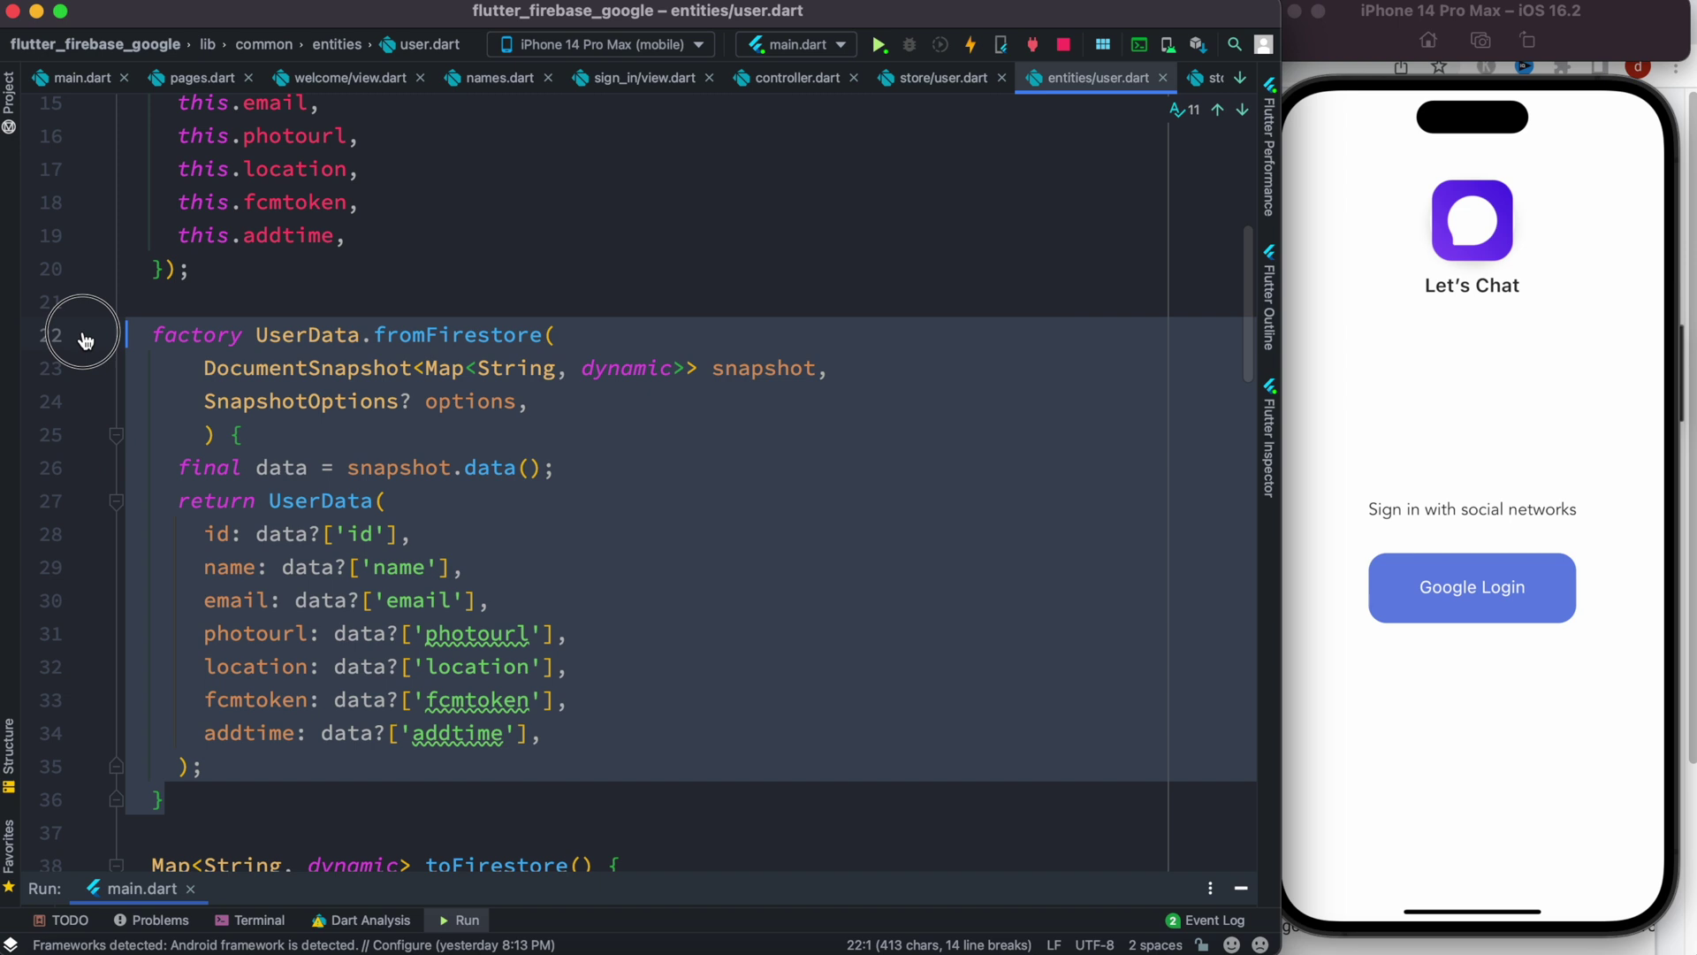
Walk through the factory's snapshot parameter, its data read and the returned UserData.
left_click(948, 392)
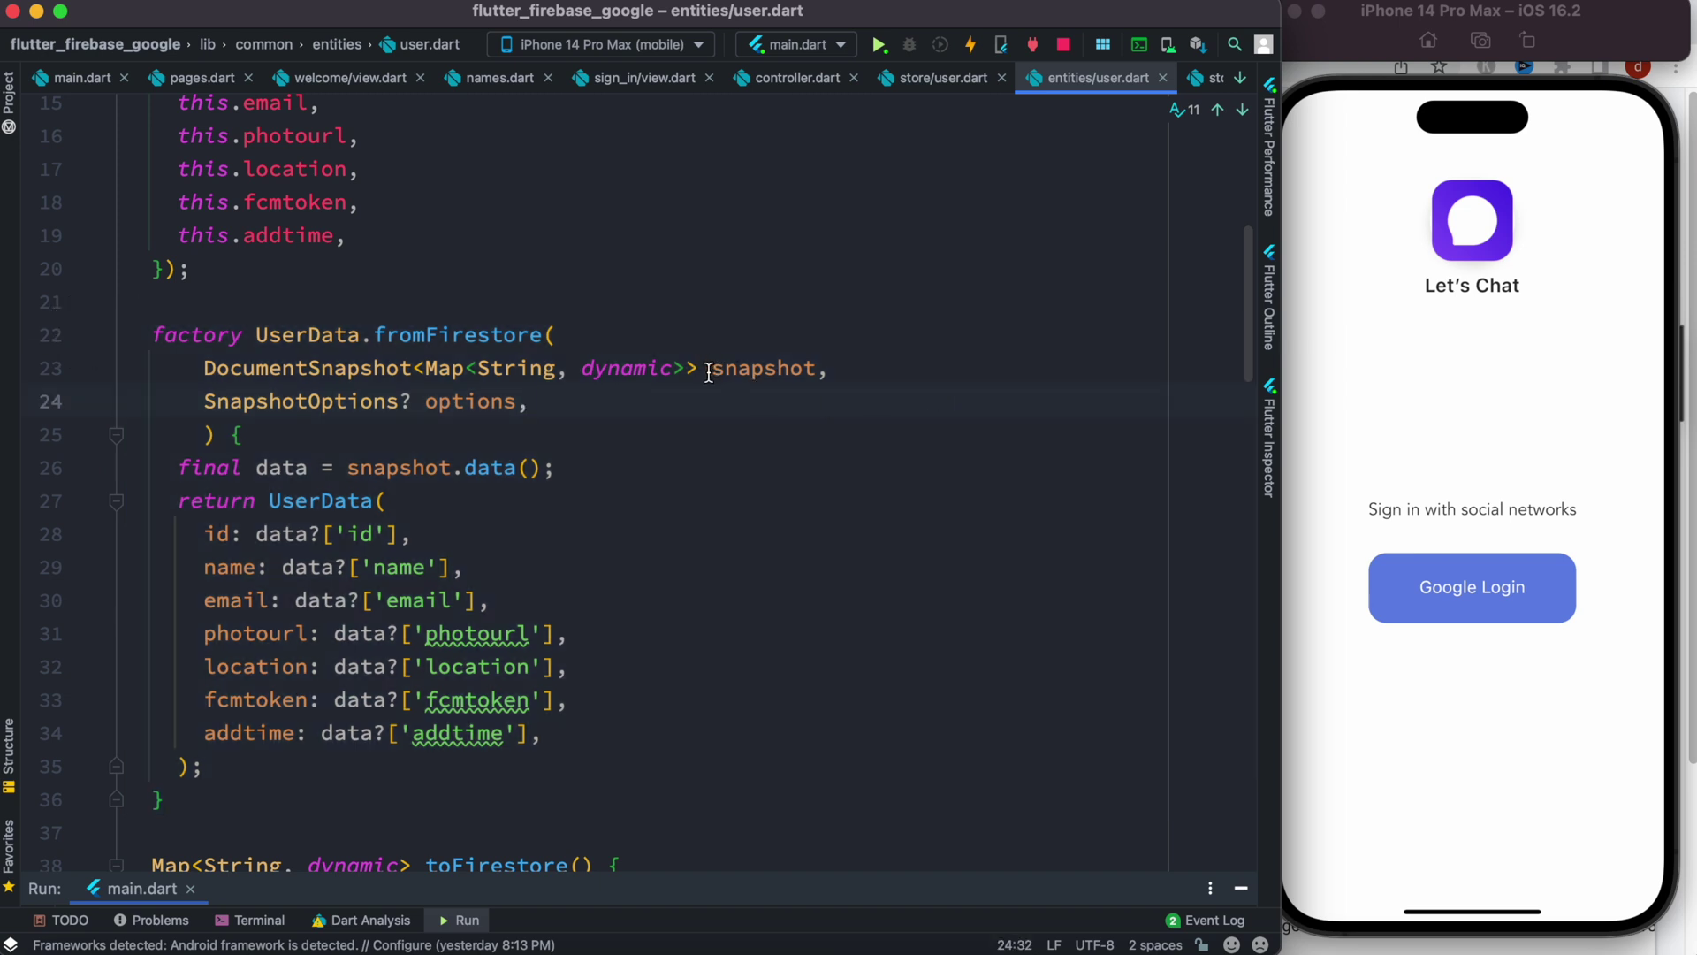
left_click_drag(709, 372, 880, 371)
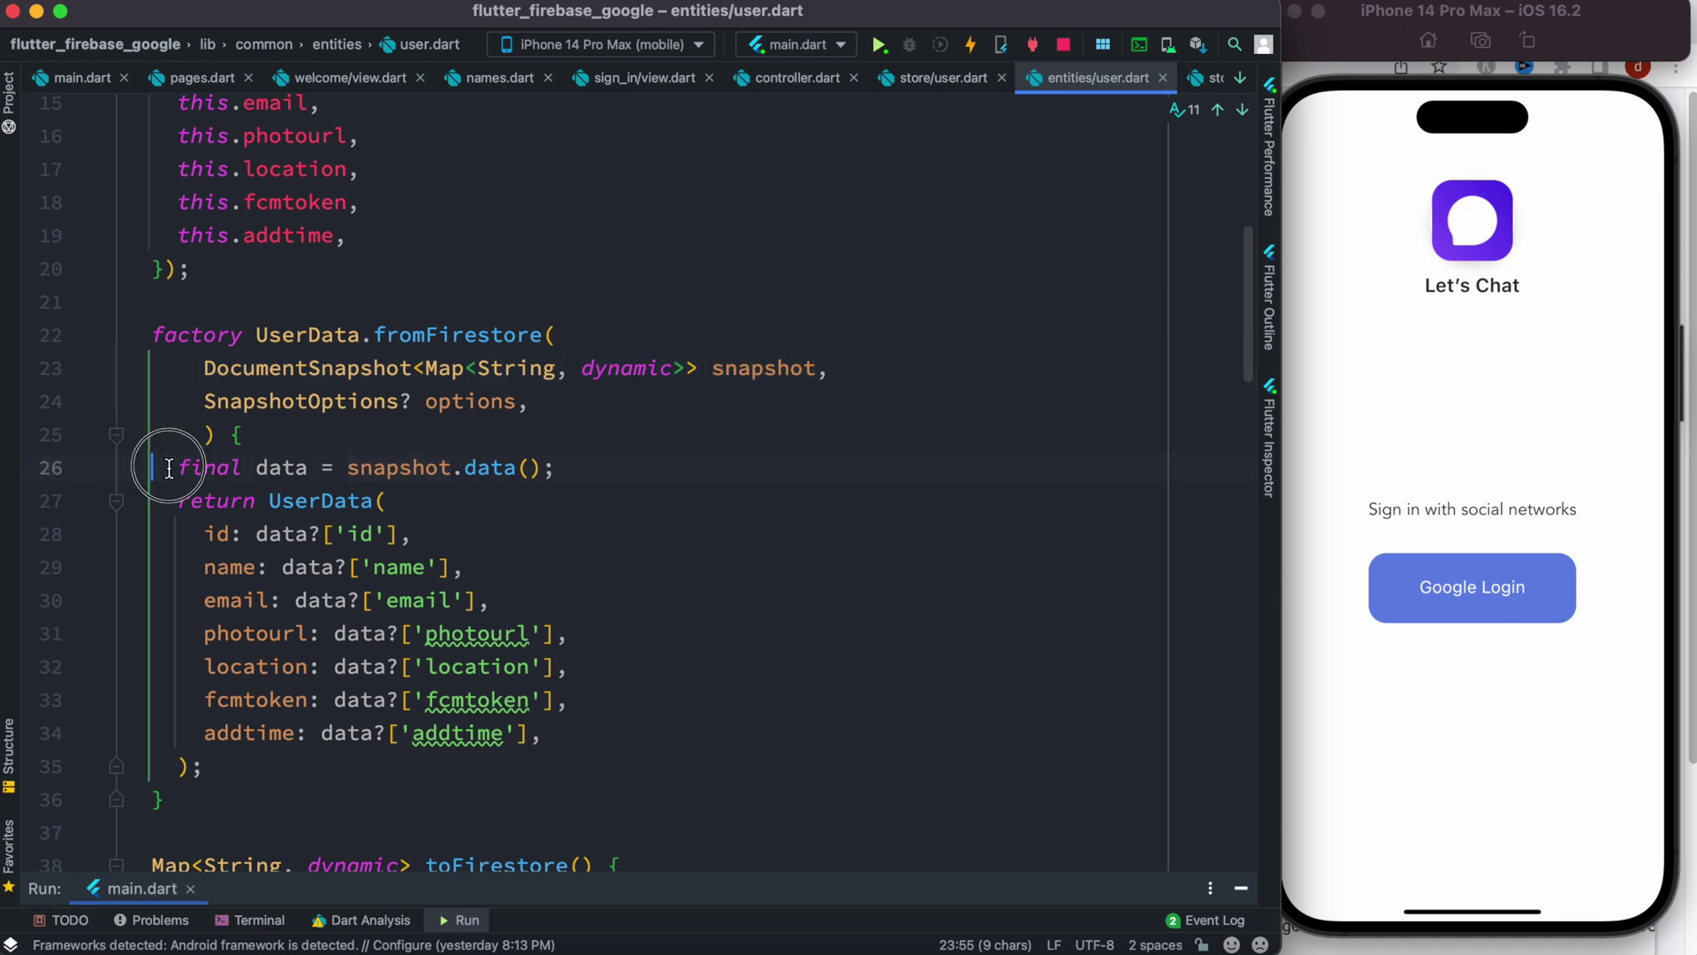
left_click_drag(157, 468, 633, 467)
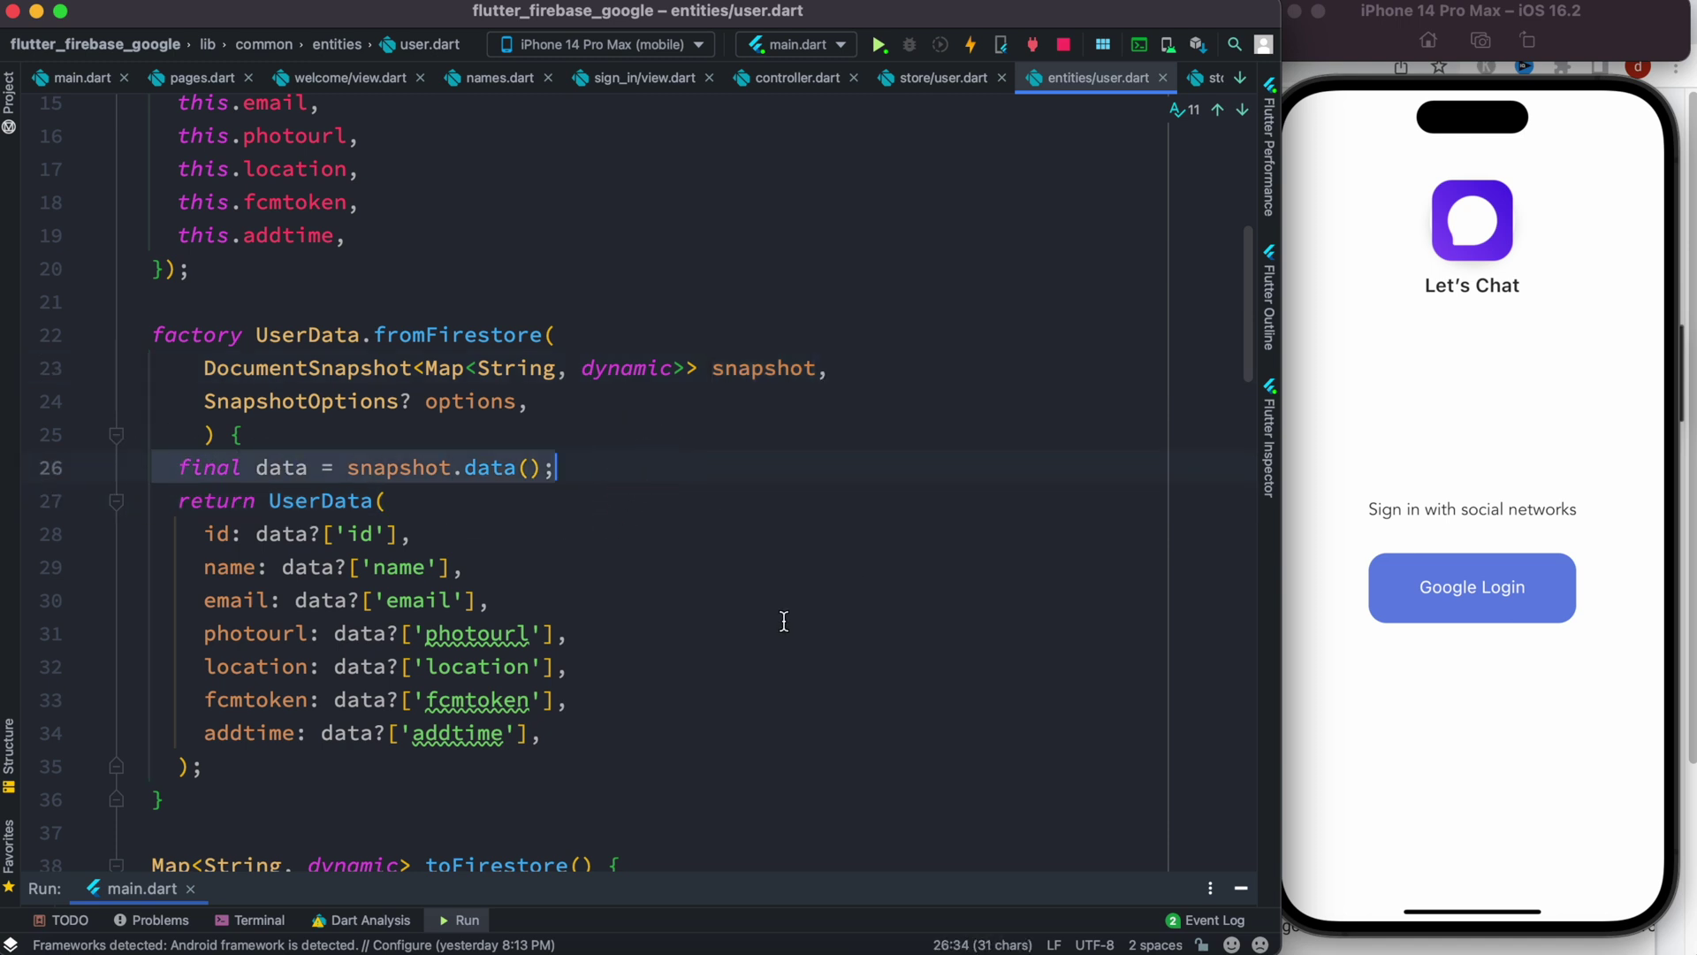
left_click_drag(202, 766, 269, 502)
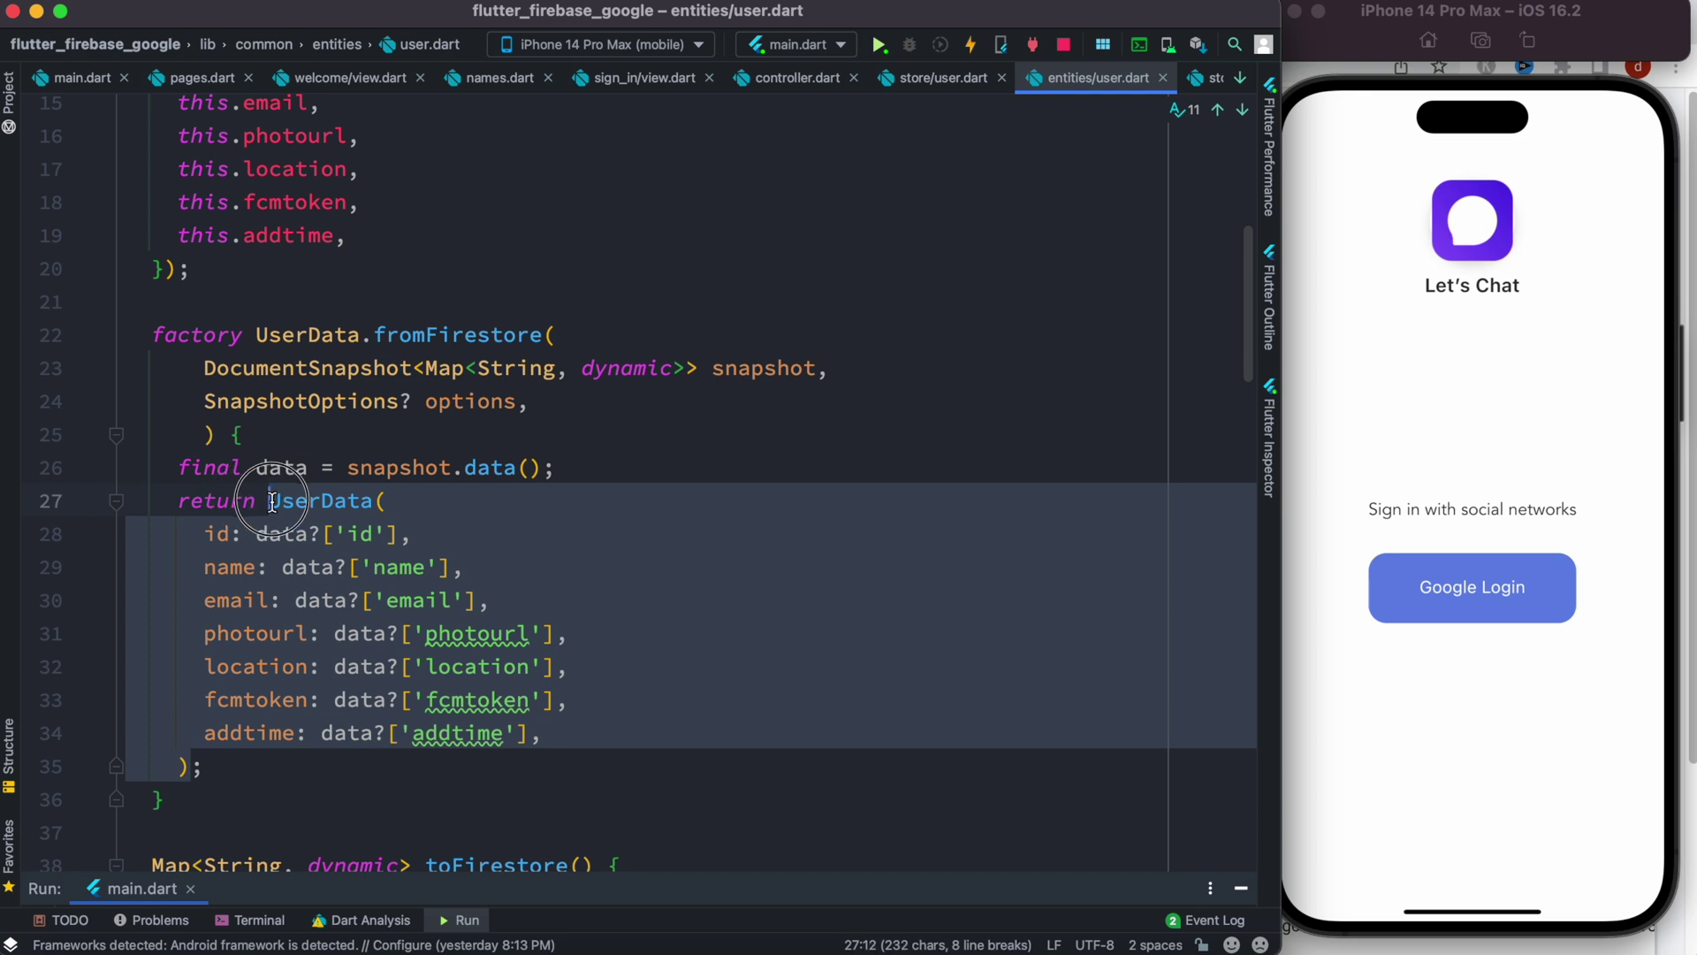
left_click(790, 84)
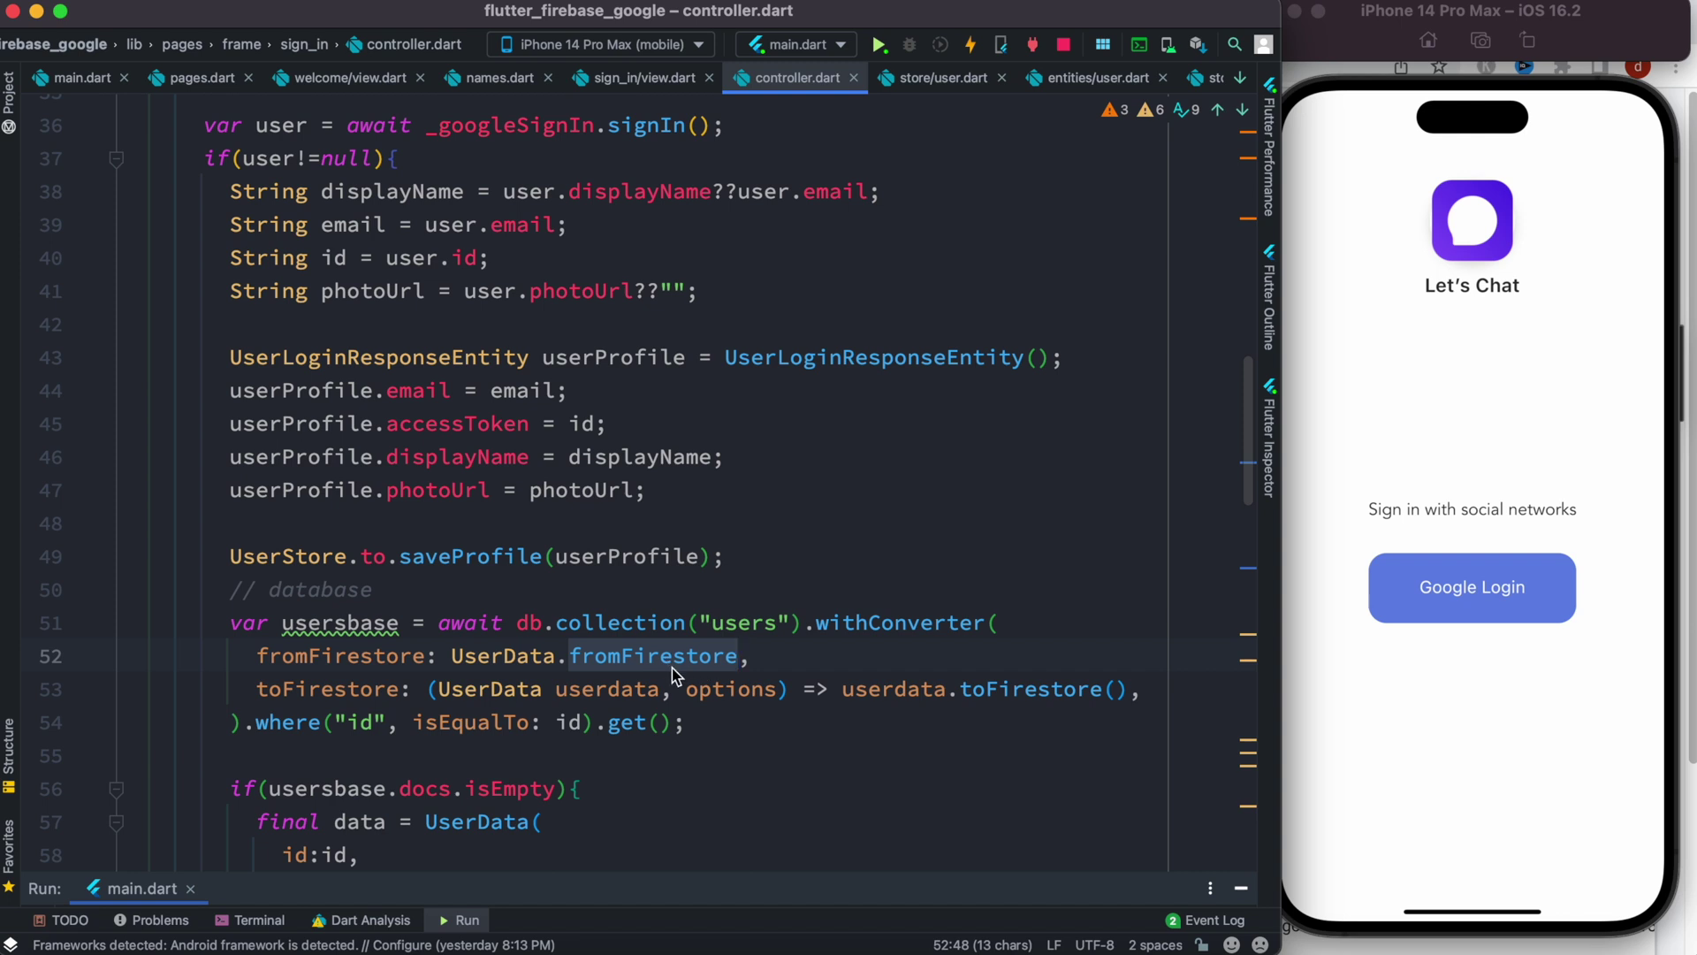
mouse_move(653, 656)
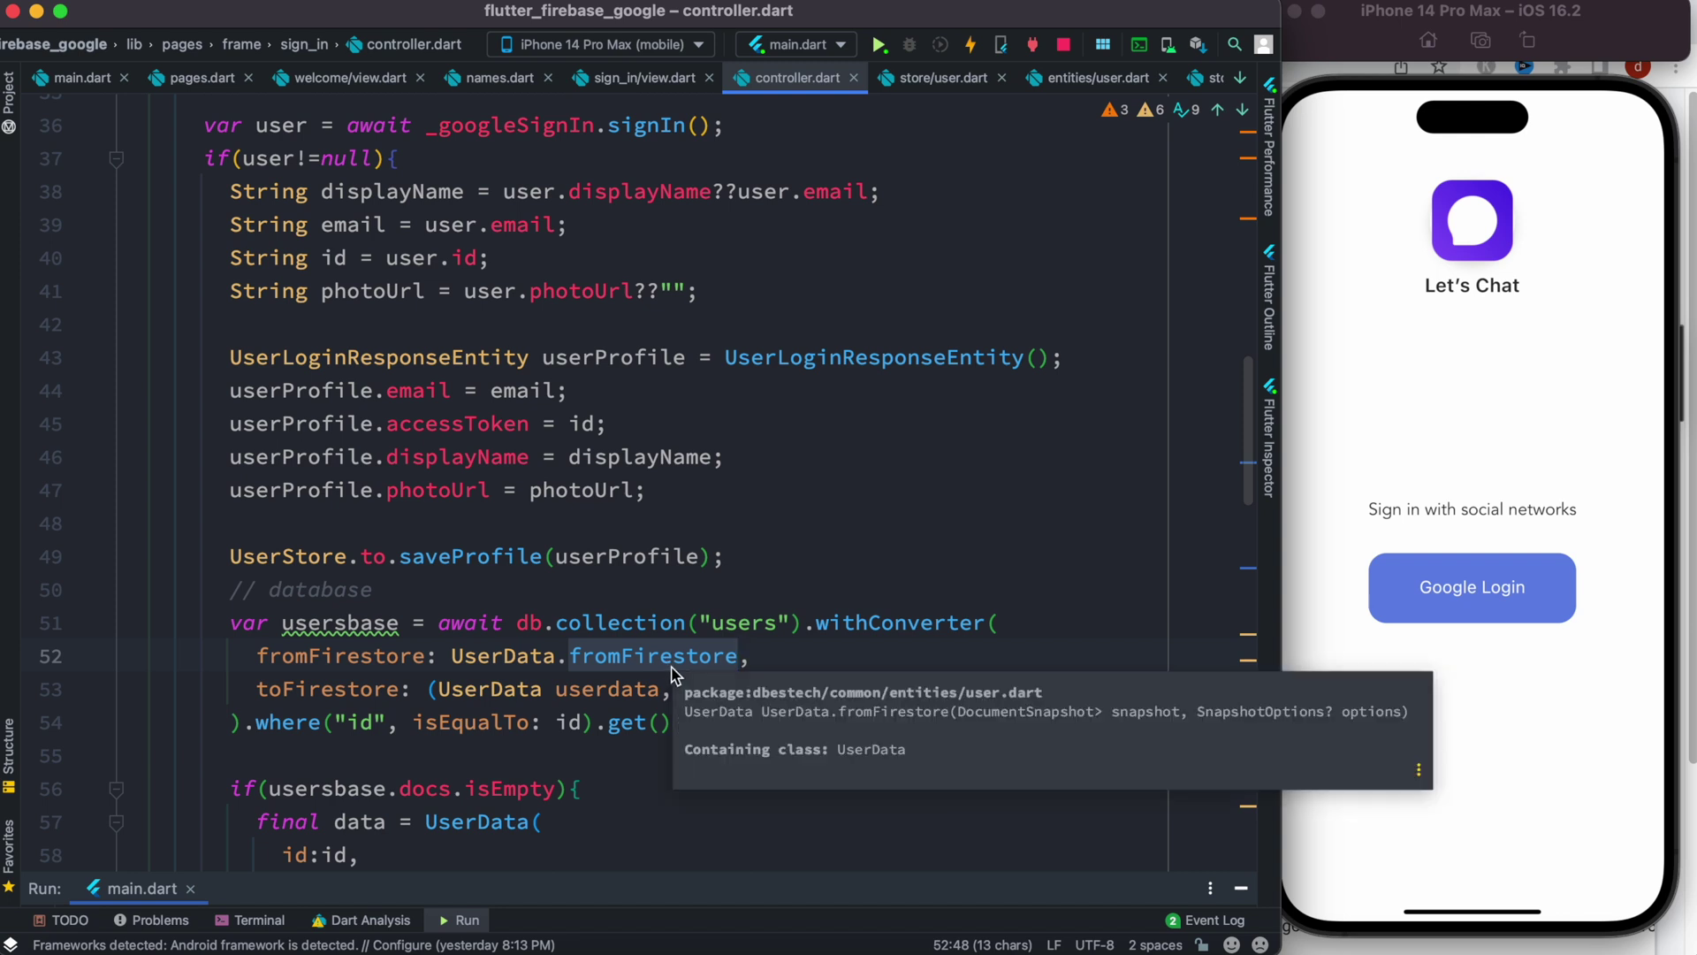
Highlight the withConverter call and its UserData.fromFirestore argument in controller.dart.
left_click(797, 653)
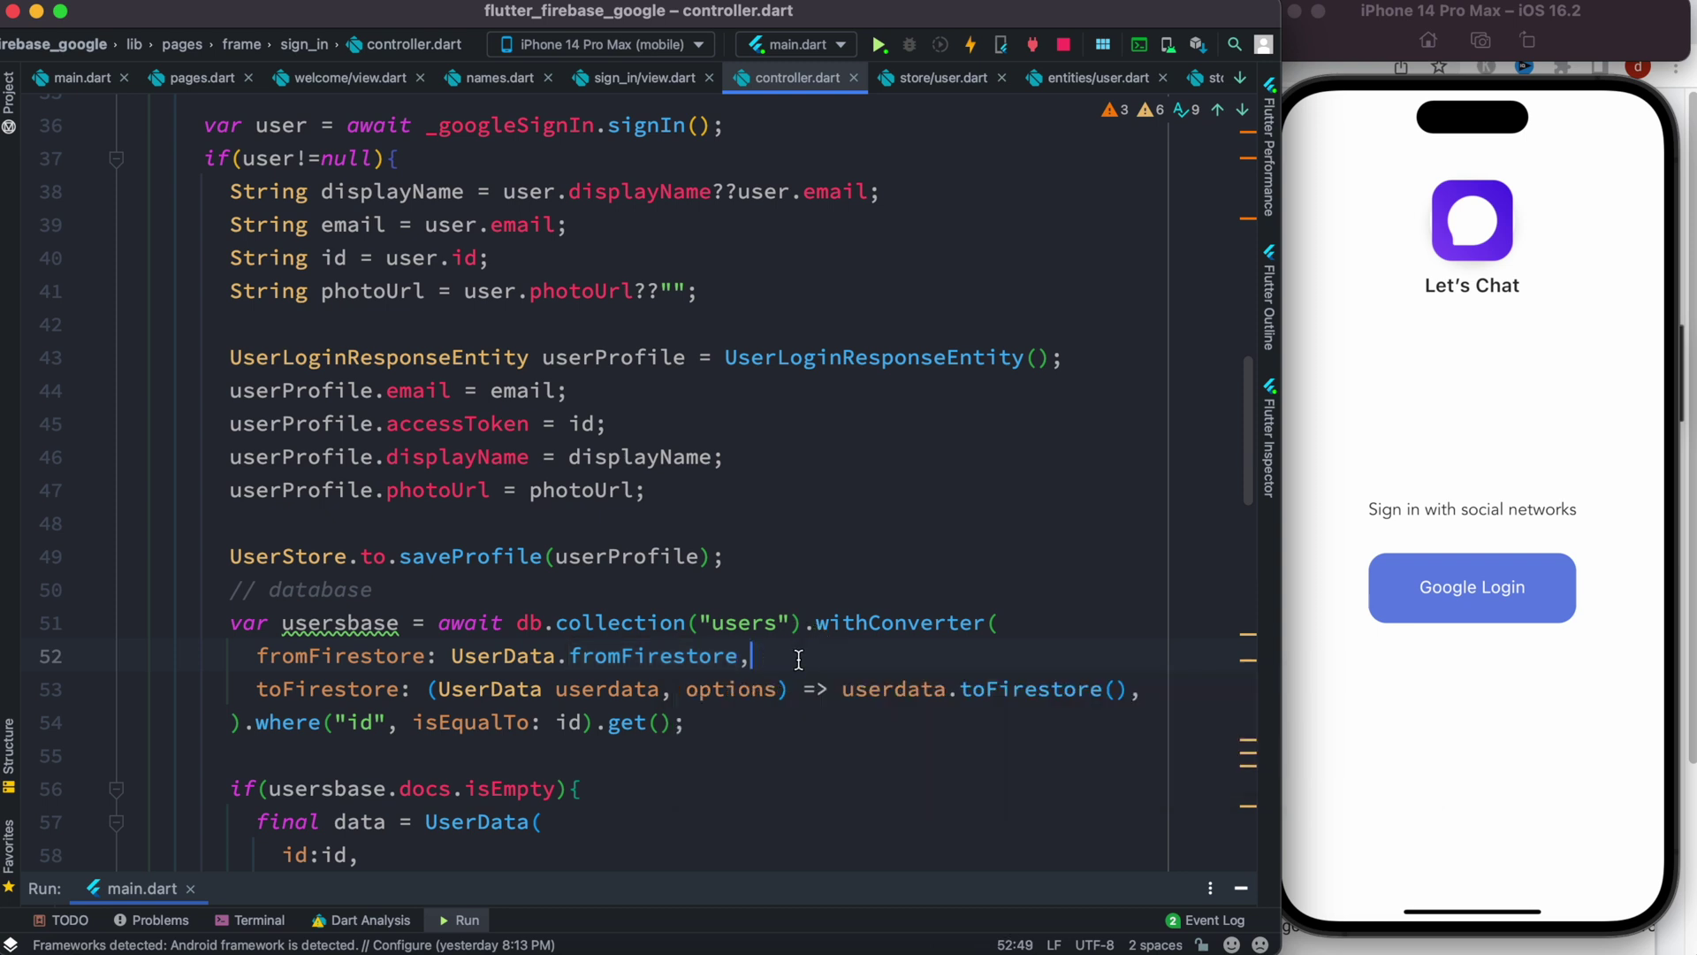
left_click_drag(748, 660, 454, 659)
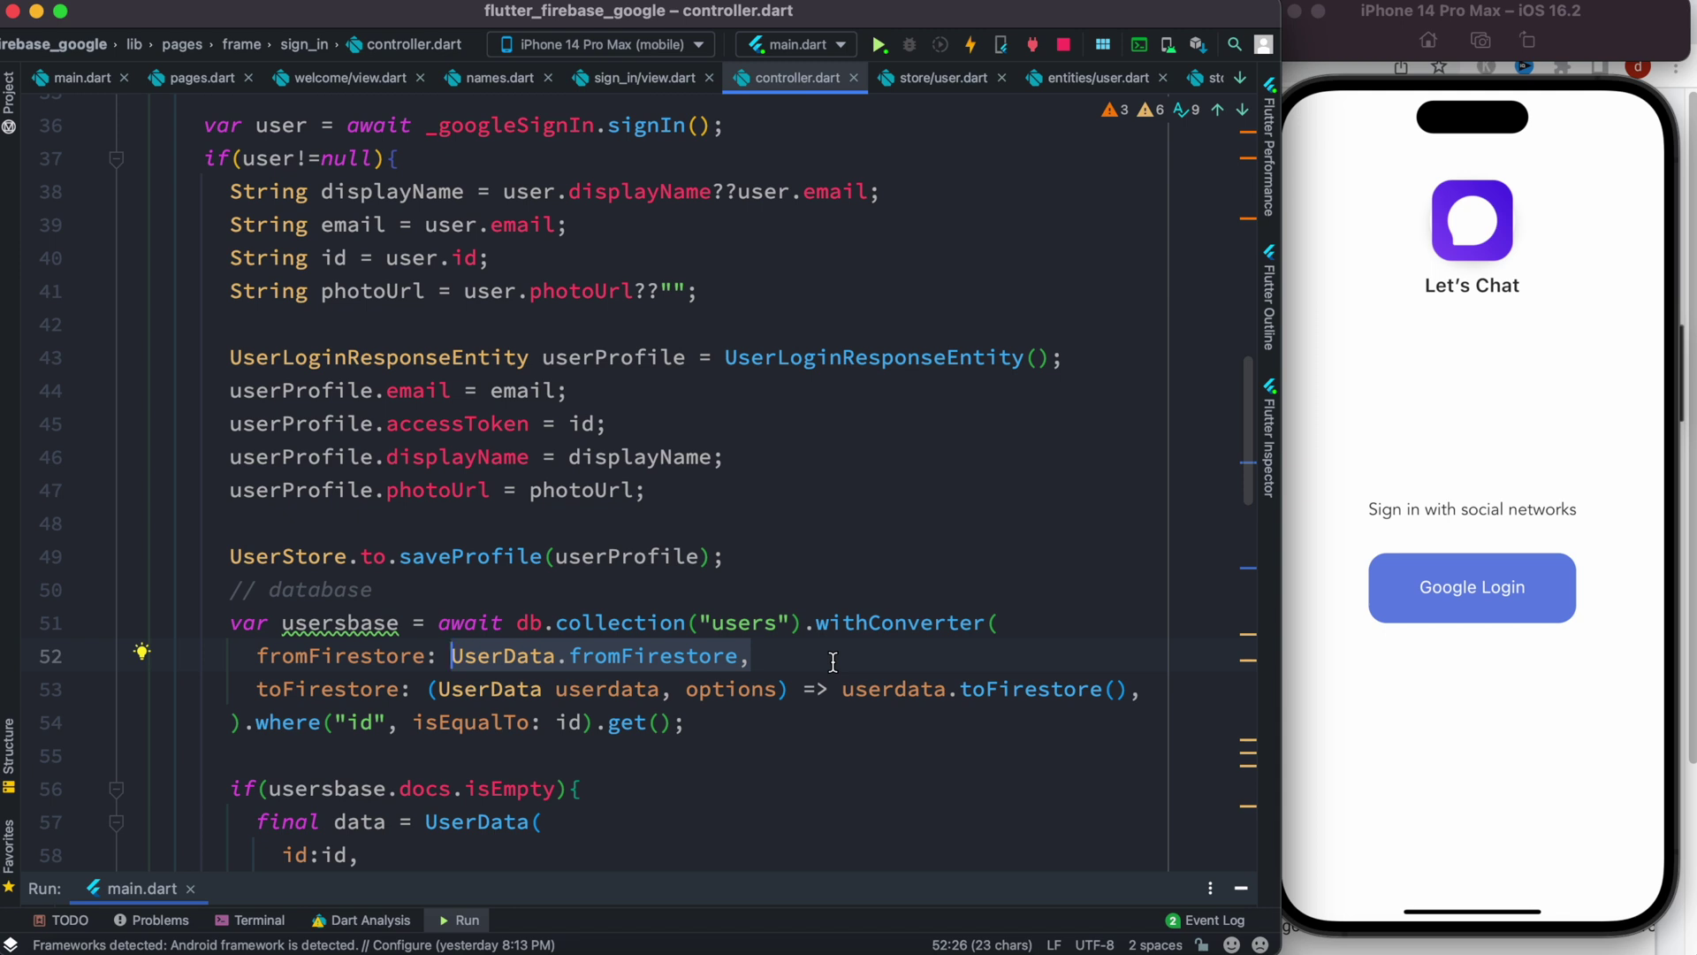
left_click_drag(807, 621, 986, 622)
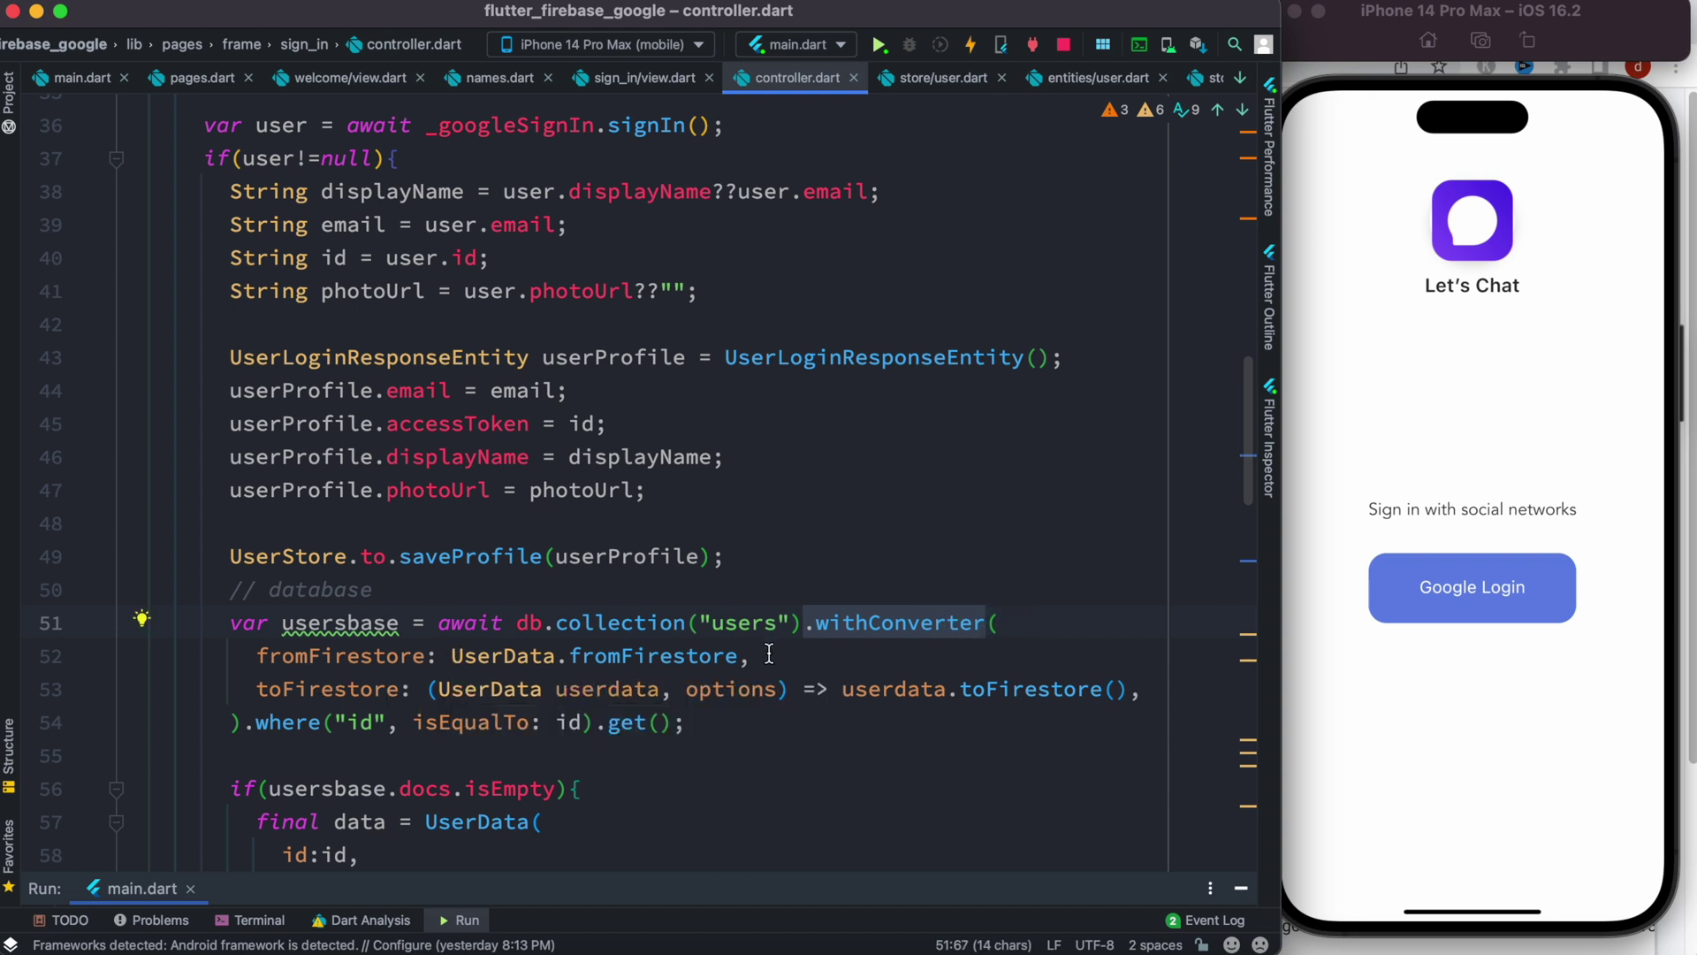
mouse_move(751, 655)
left_mouse_down()
mouse_move(452, 656)
mouse_move(445, 676)
left_mouse_up()
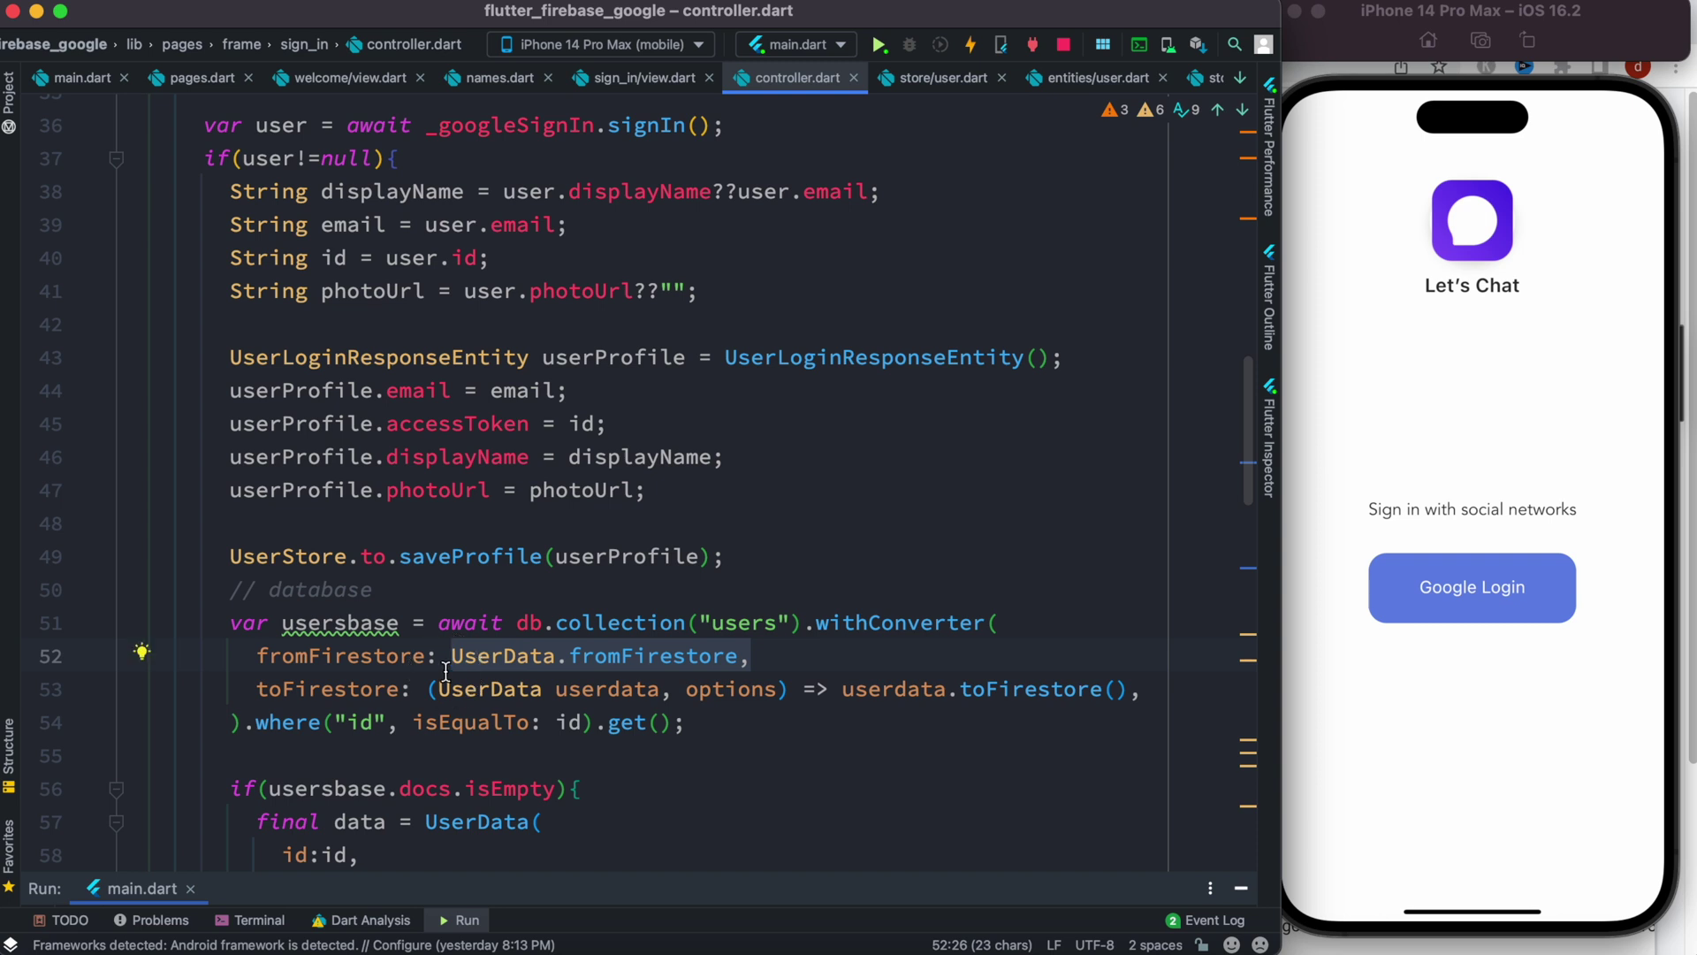
Highlight the toFirestore lambda's parameters and the toFirestore method it calls.
left_click(646, 782)
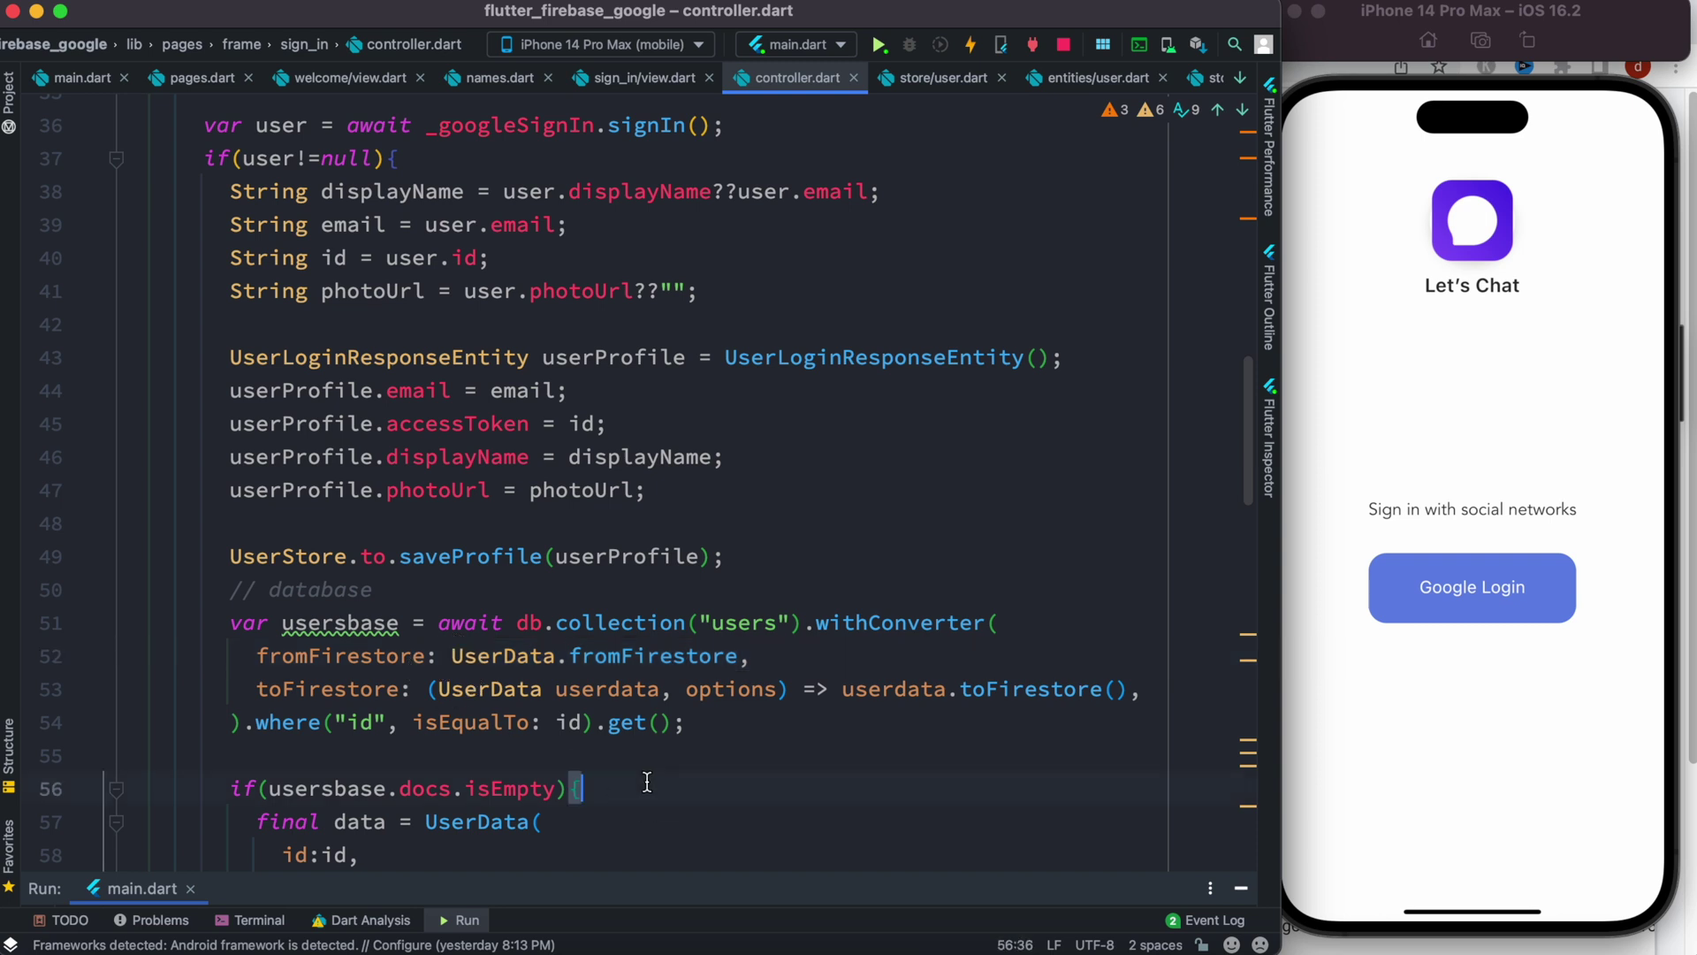
left_click_drag(429, 687, 801, 689)
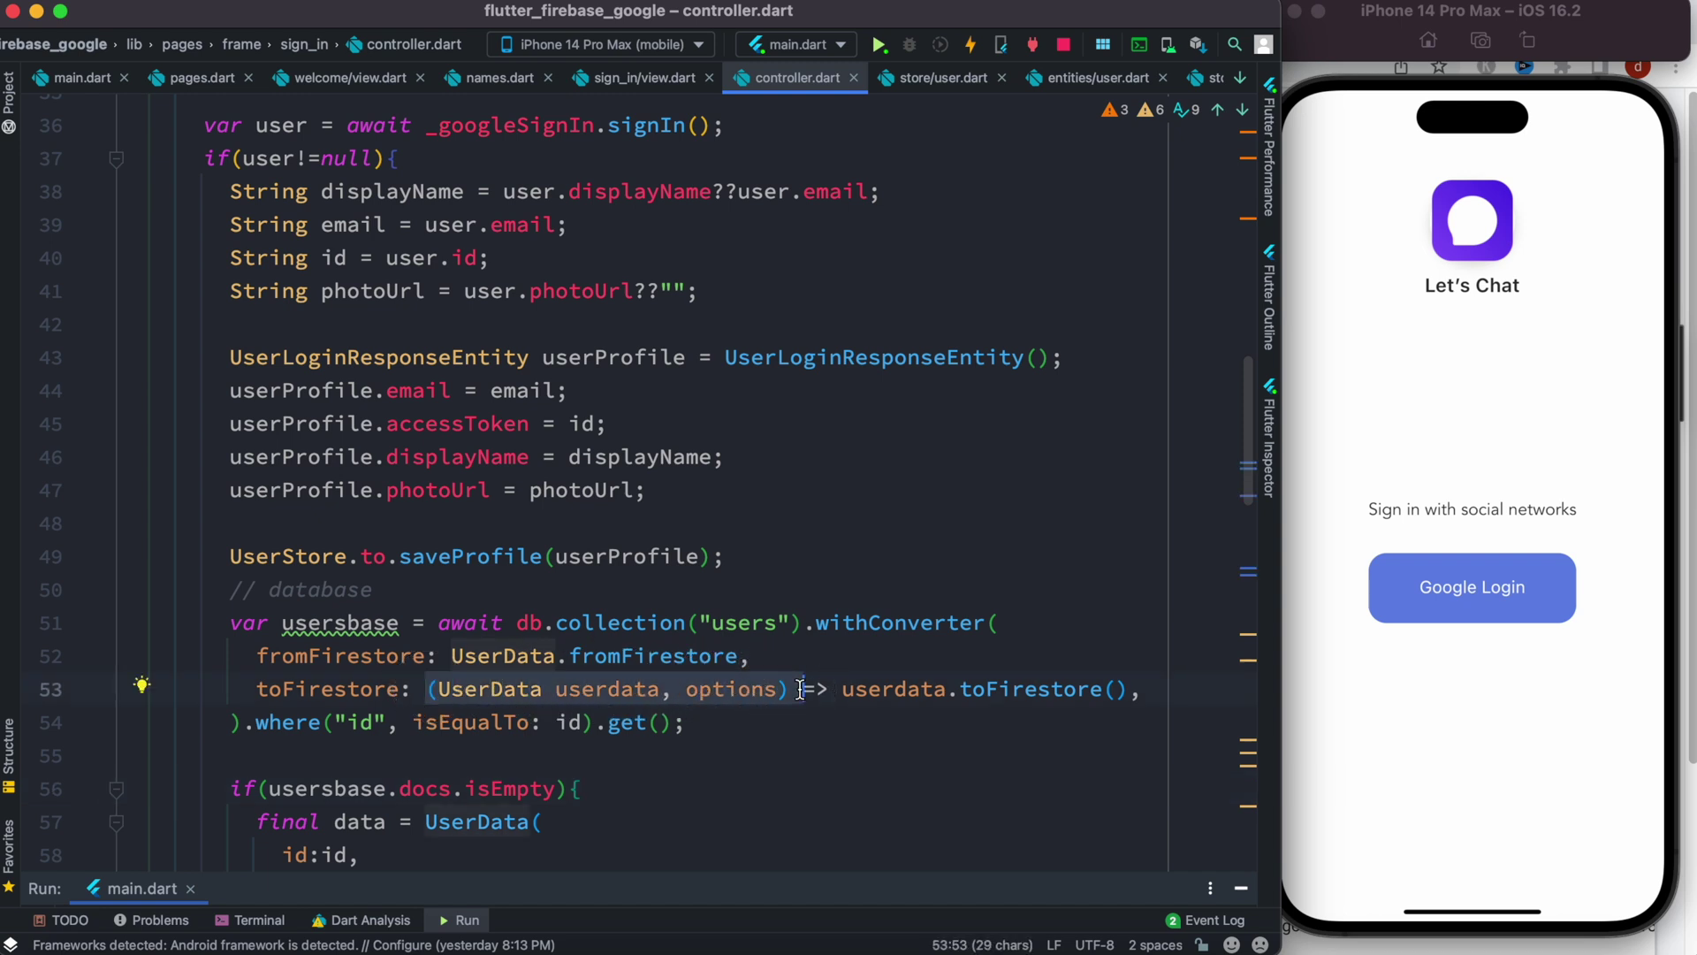
double_click(1021, 696)
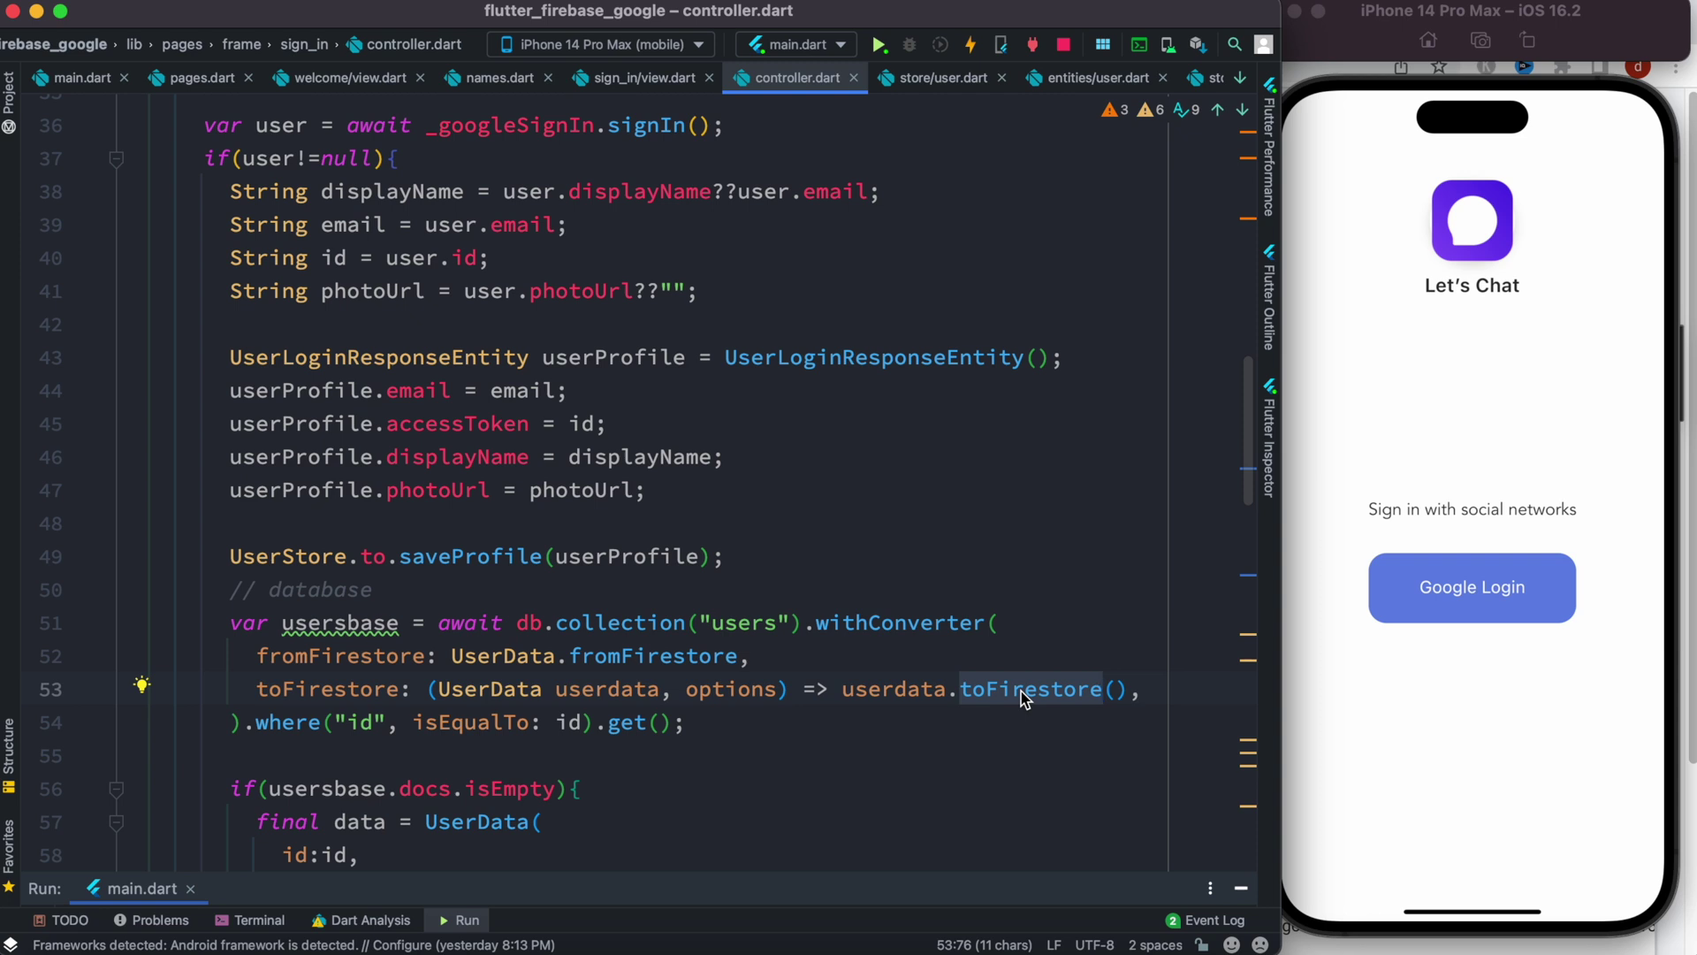
left_click_drag(240, 686, 396, 684)
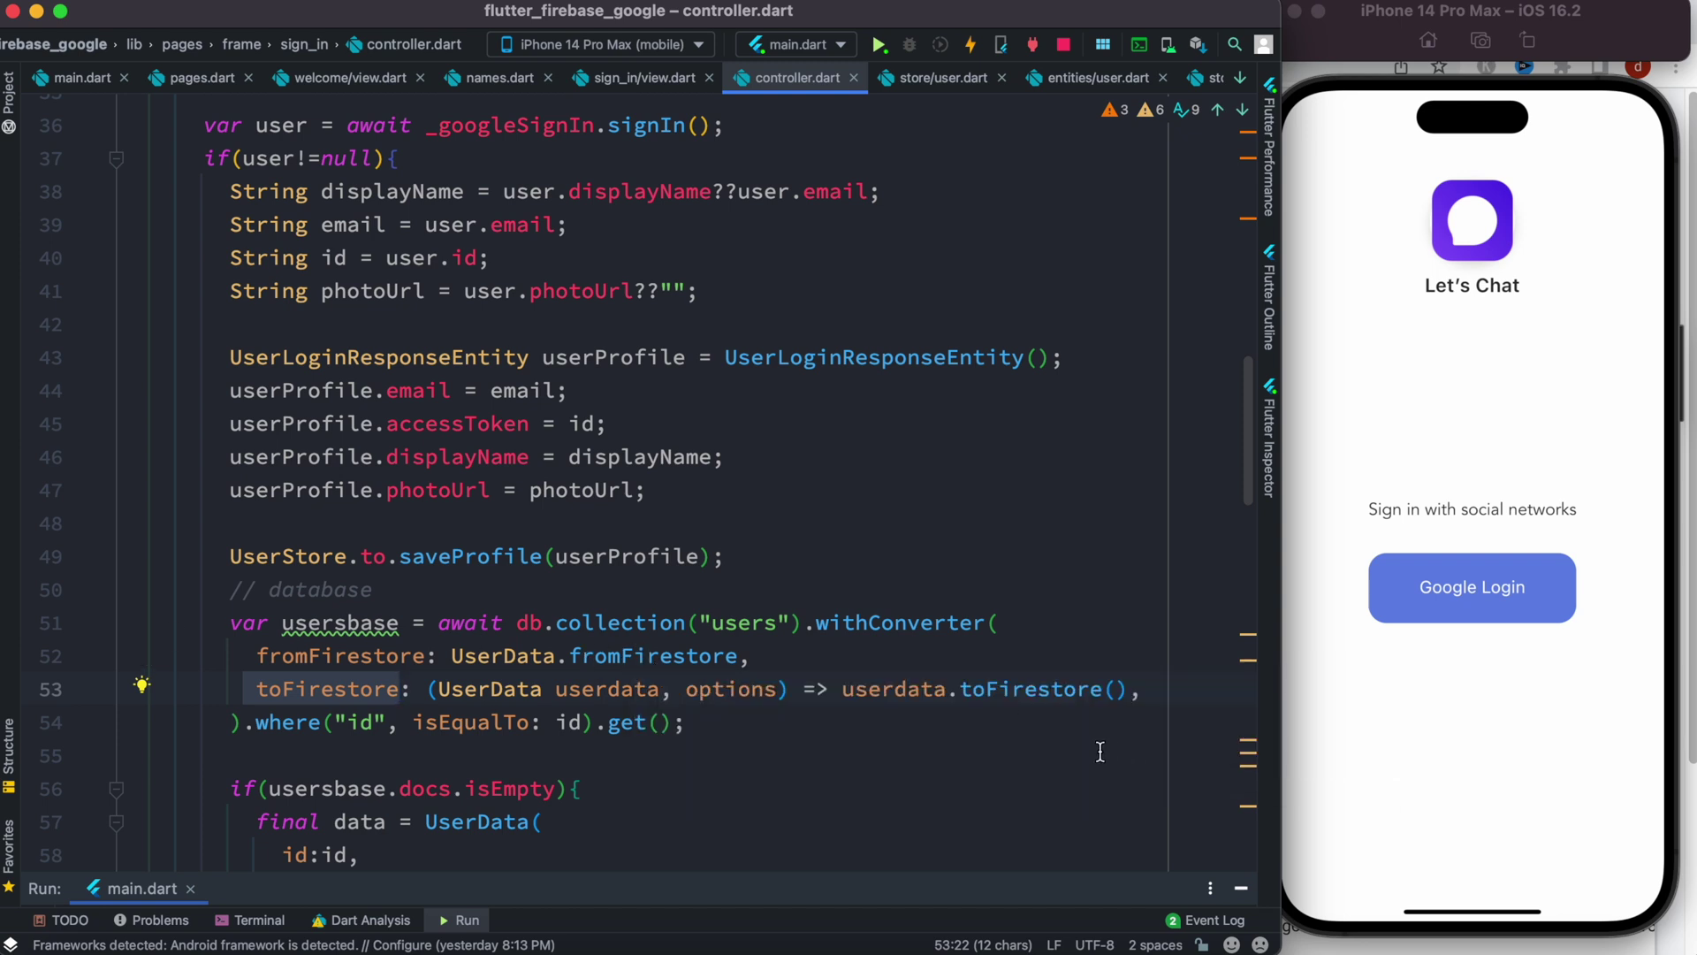
double_click(1031, 694)
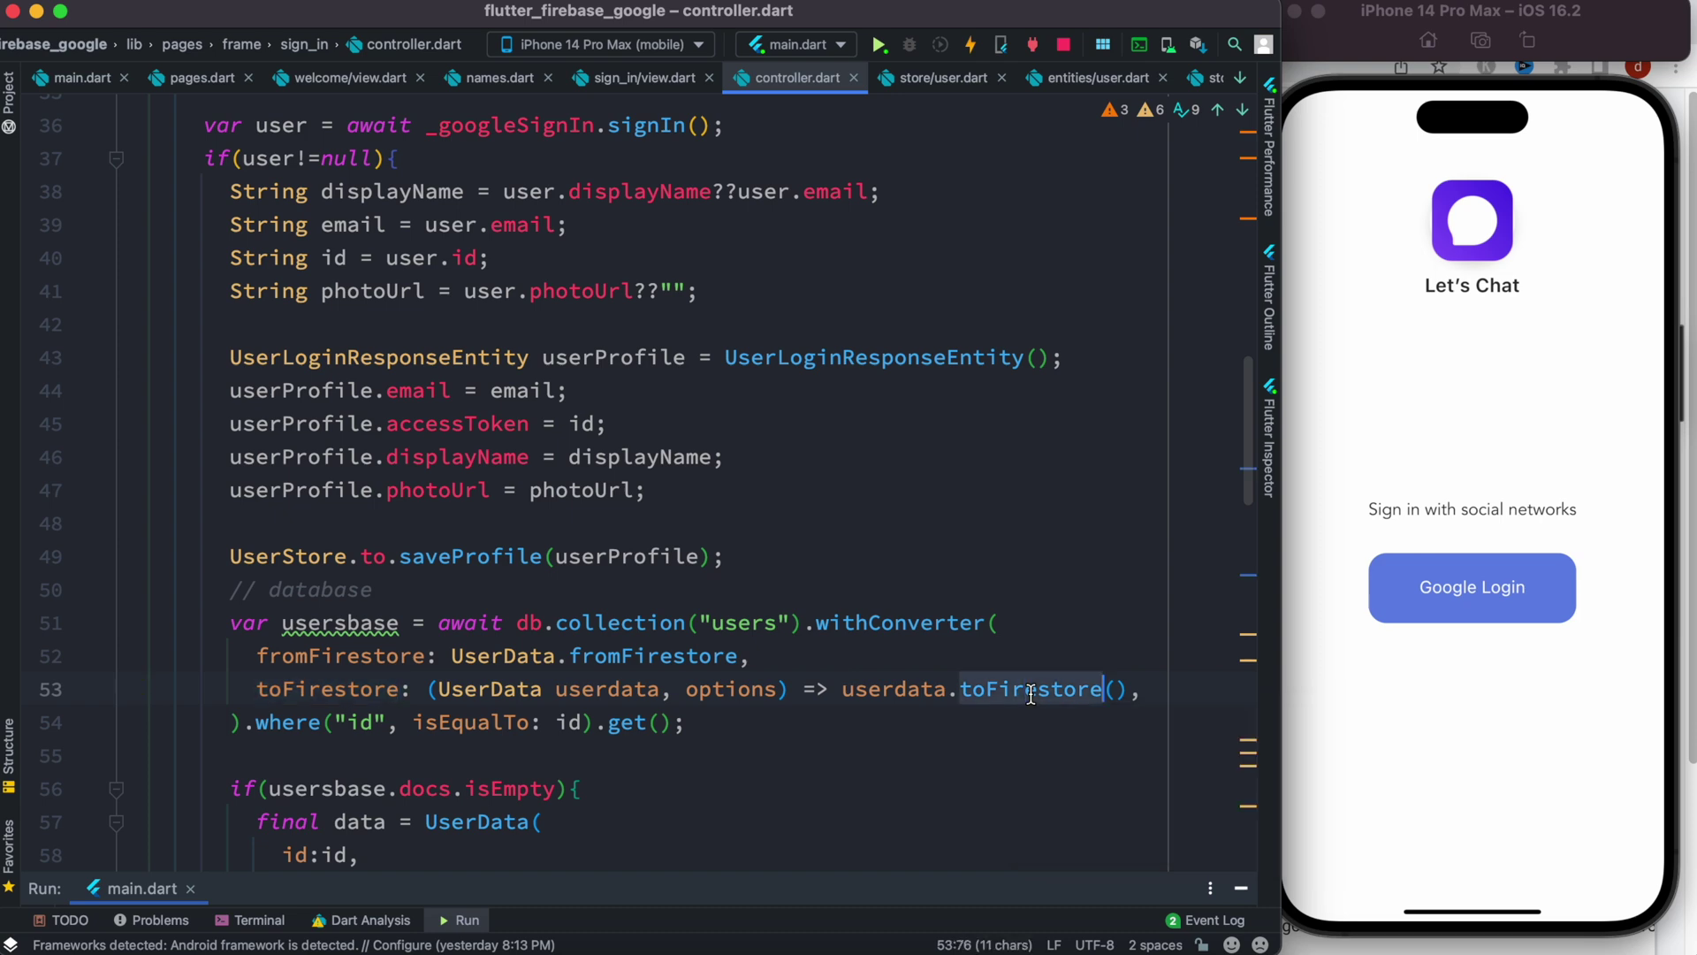
left_click(1031, 694, "super")
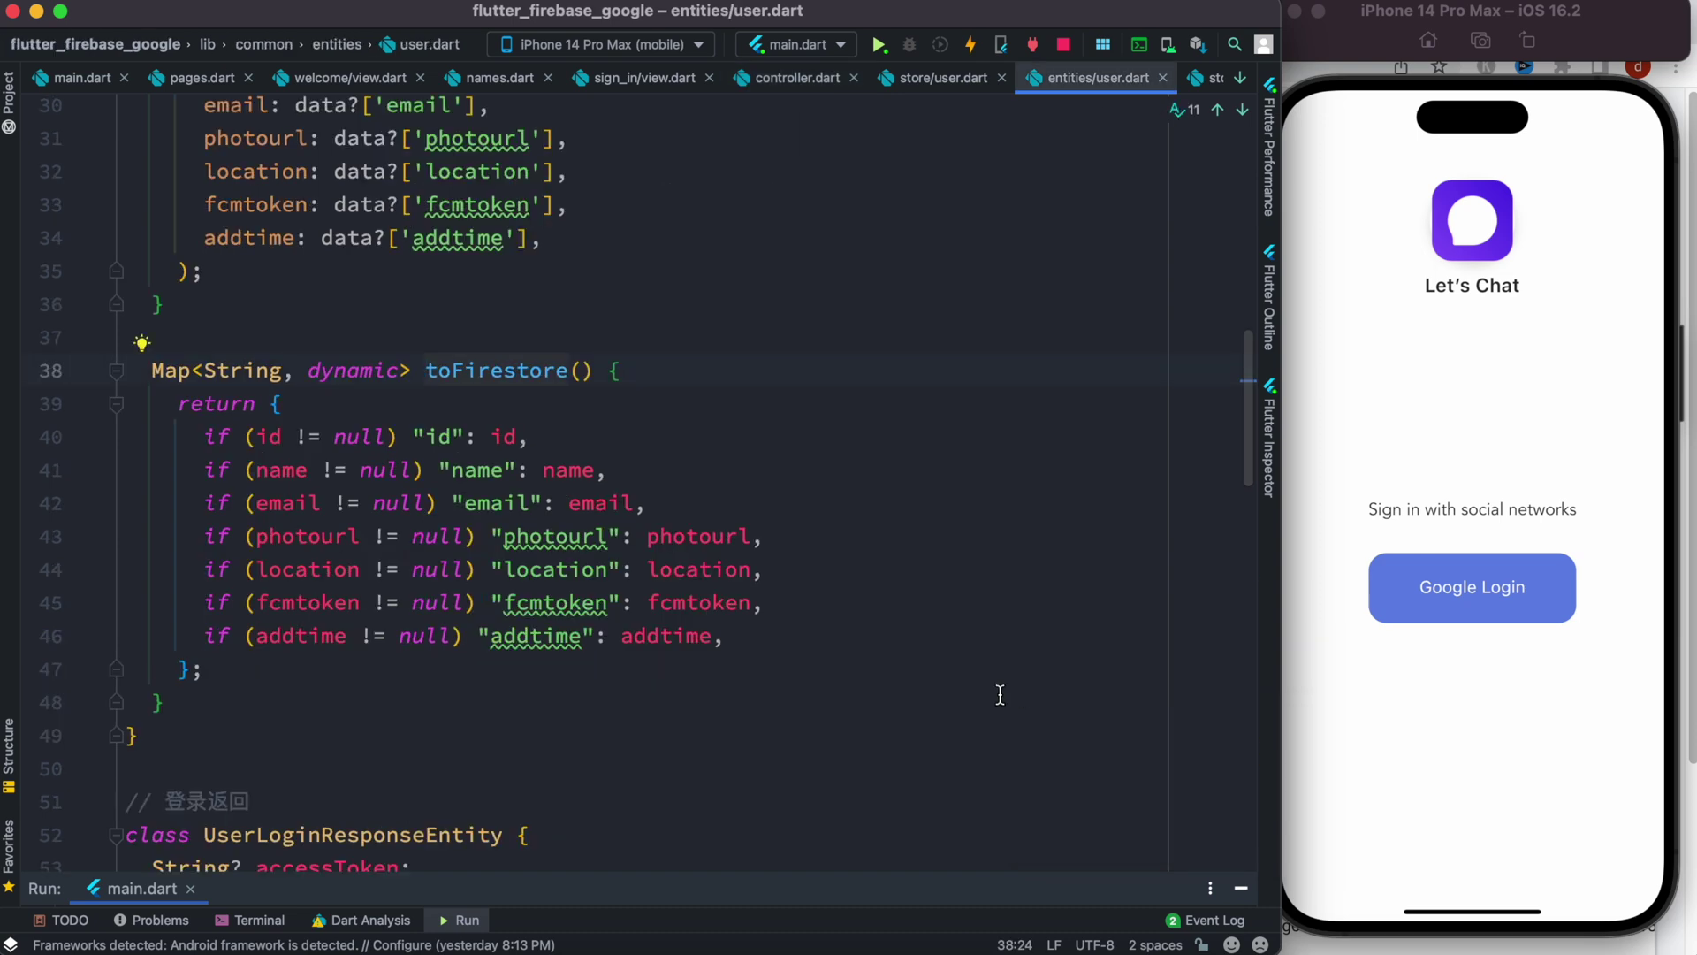
scroll(302, 687, "up", 4)
scroll(303, 687, "up", 6)
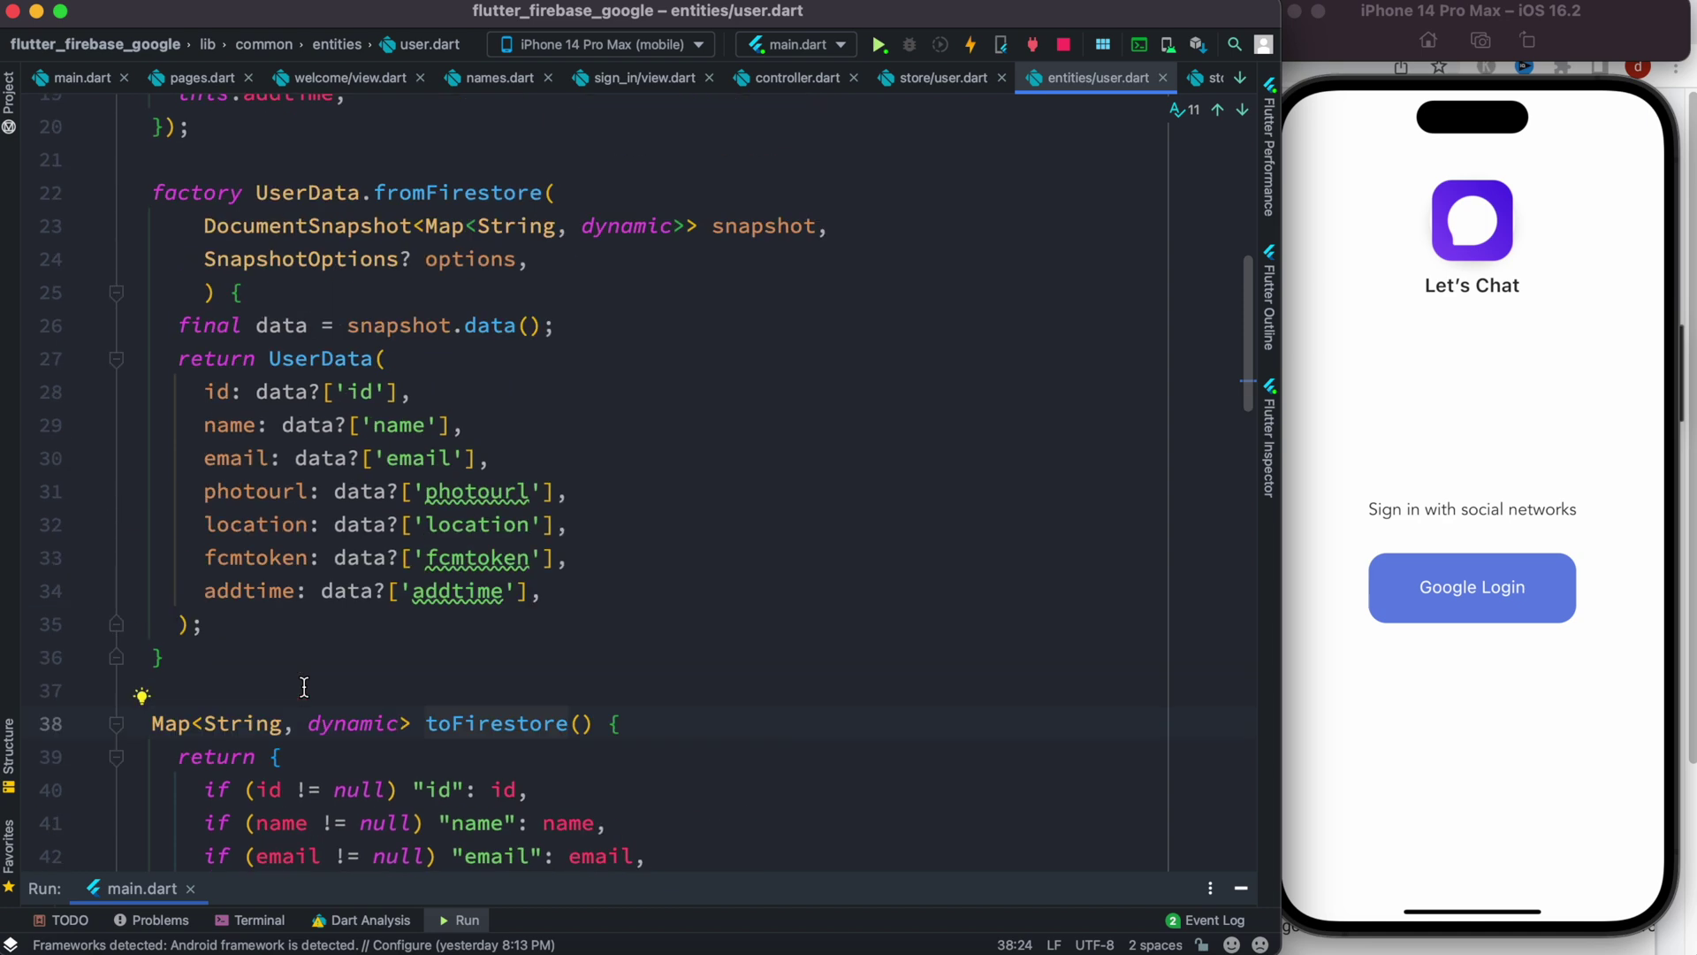
scroll(302, 687, "up", 2)
left_click_drag(208, 712, 18, 215)
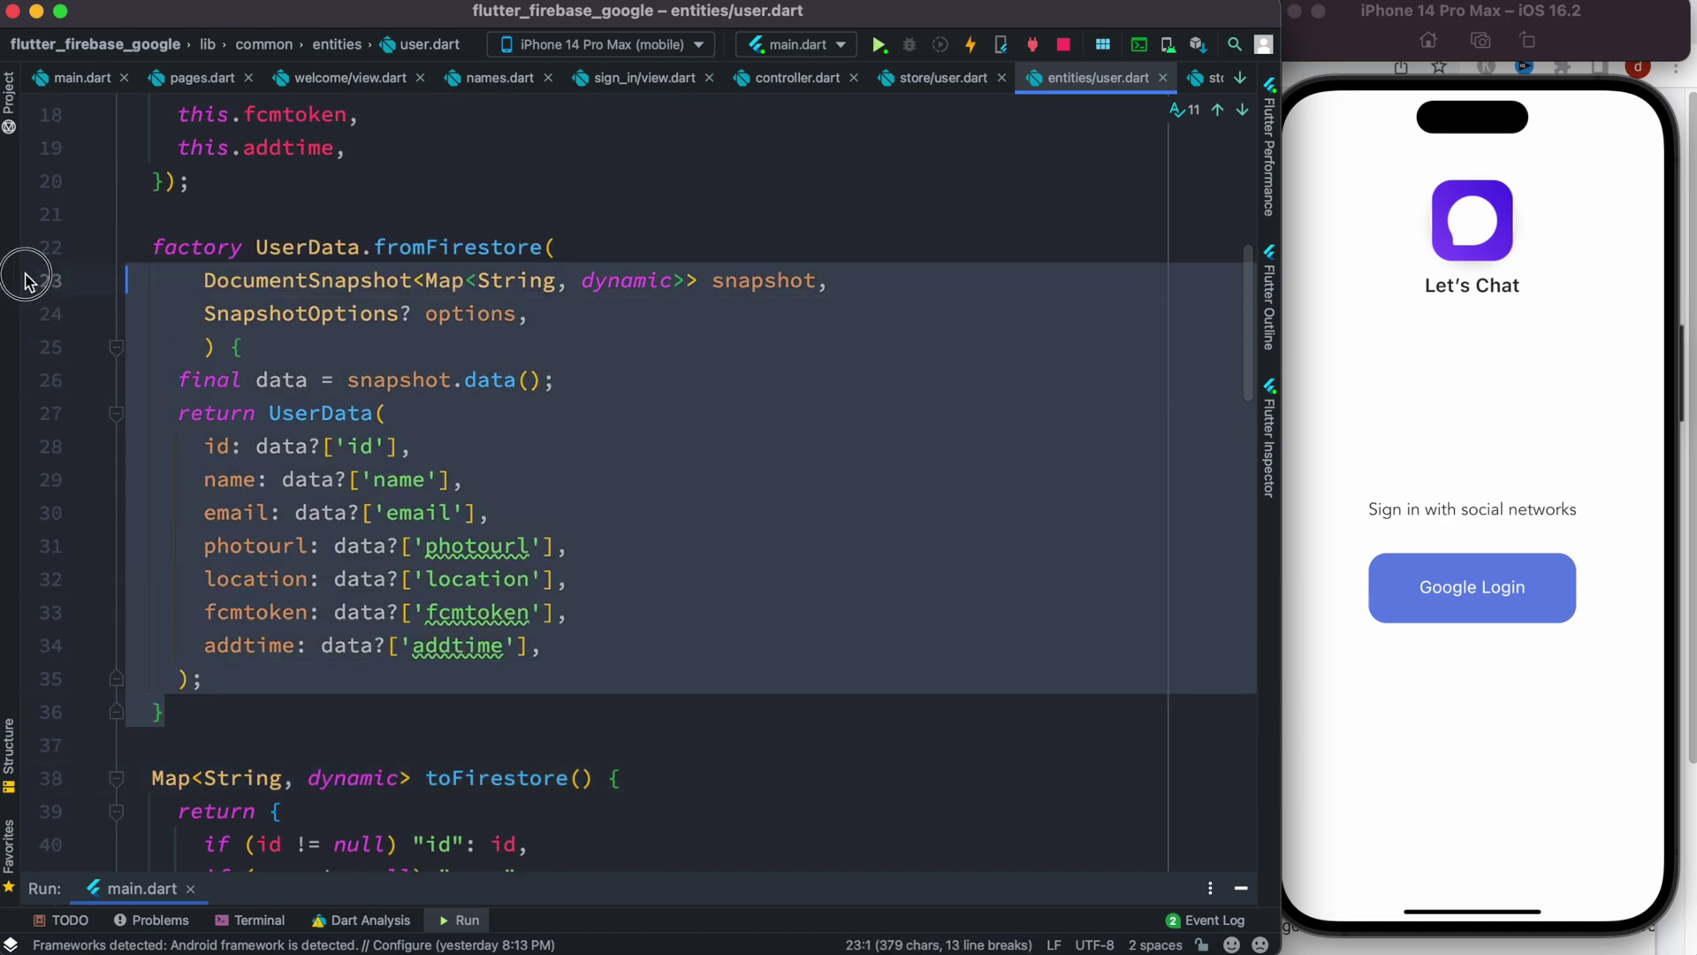
scroll(280, 512, "down", 4)
scroll(616, 470, "down", 2)
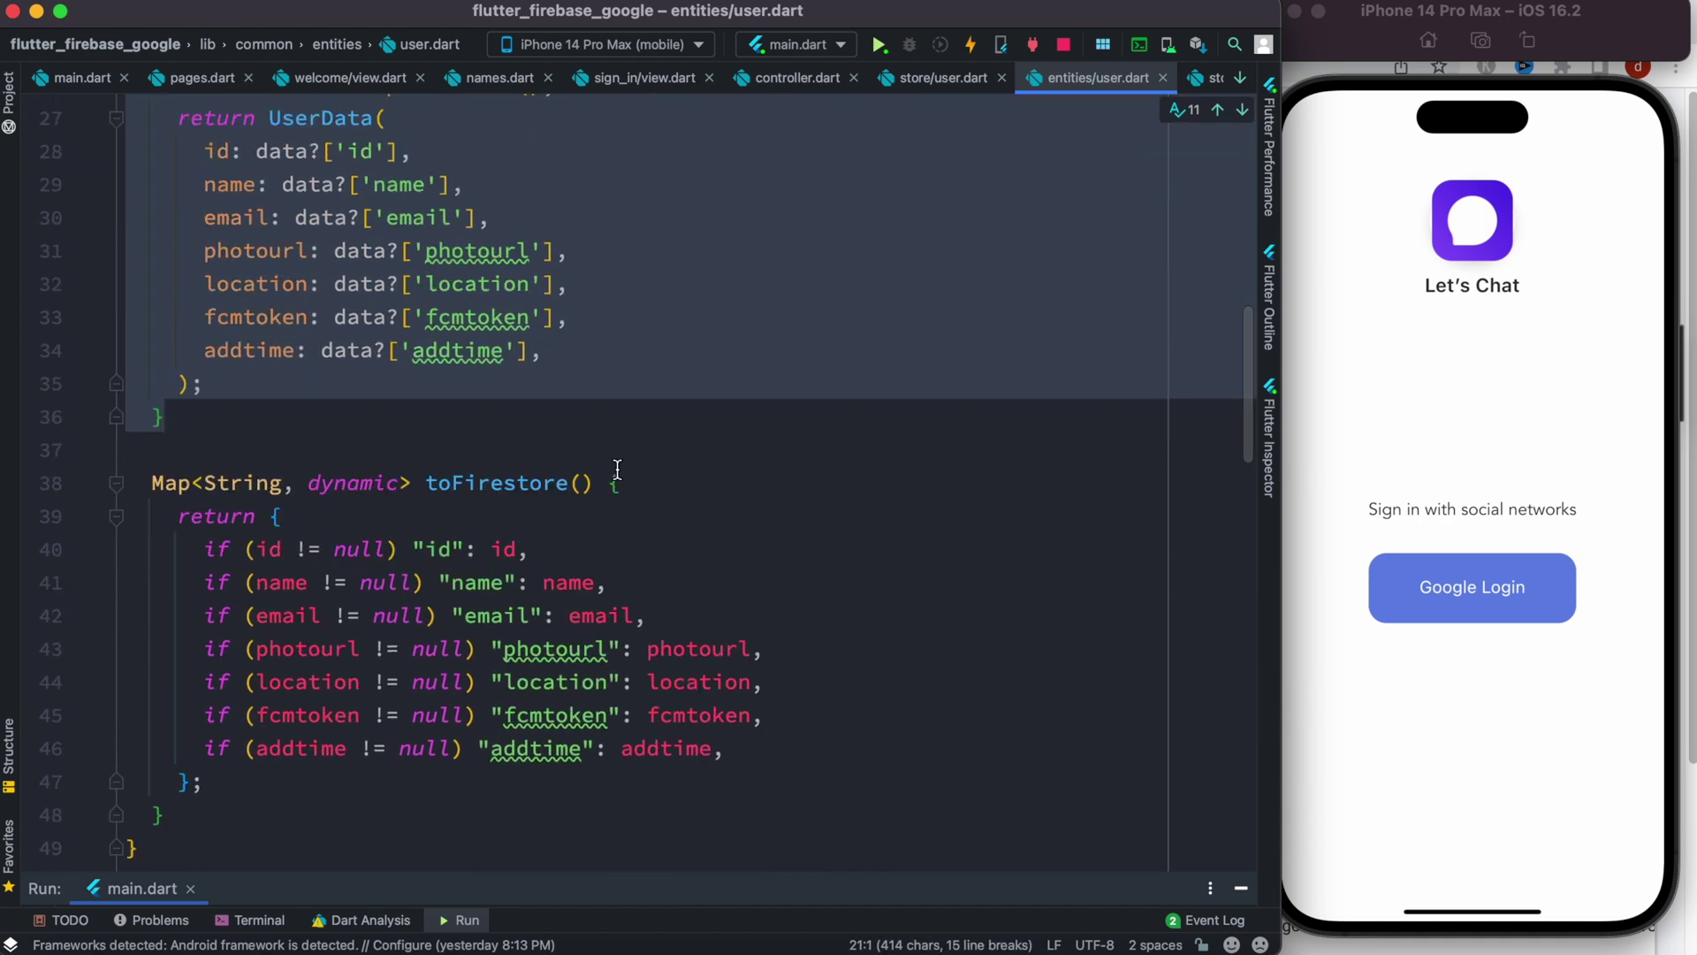
left_click(641, 485)
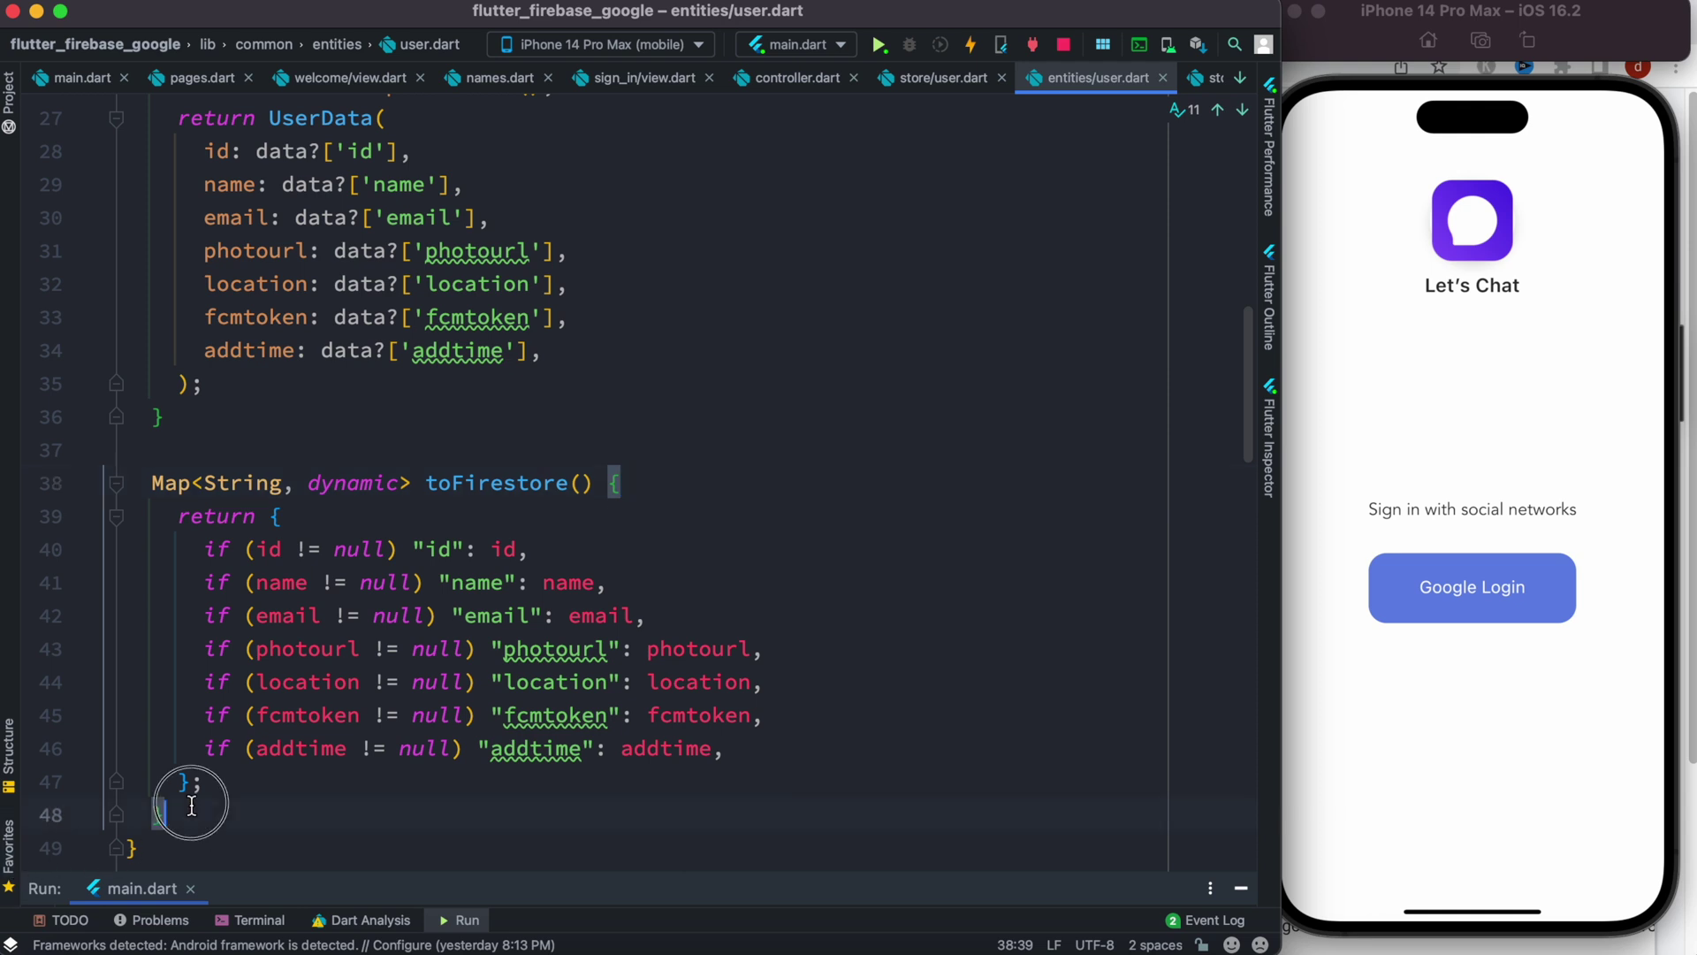
left_click_drag(199, 814, 3, 483)
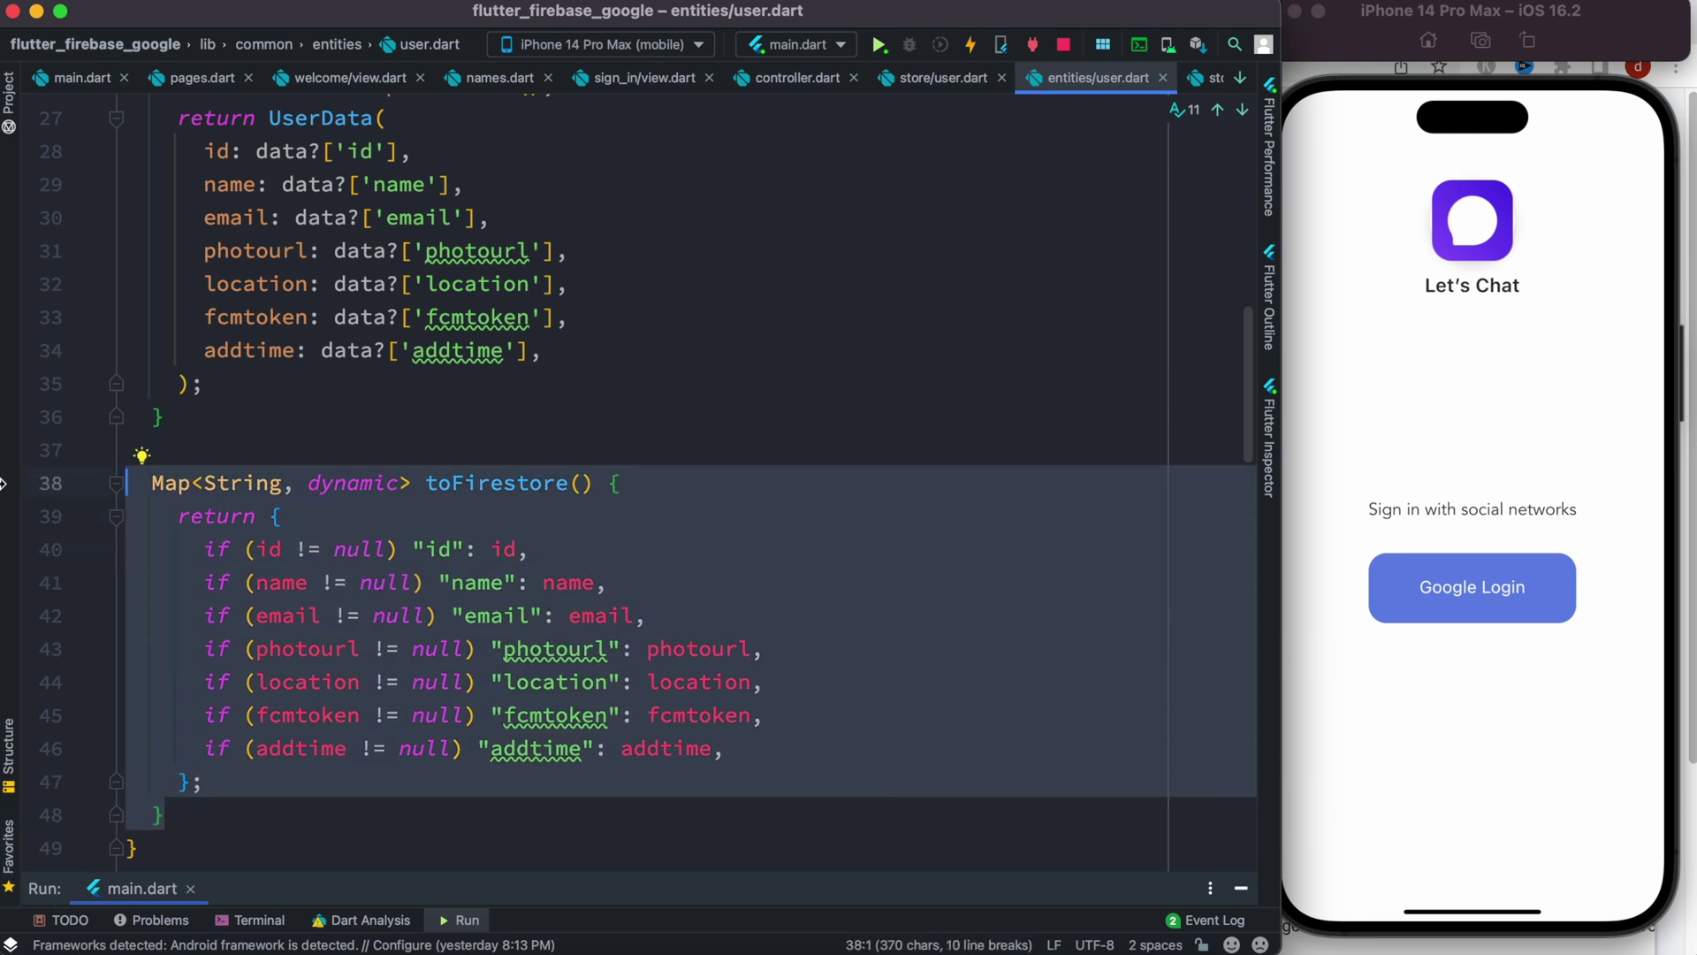
left_click(794, 80)
left_click(1071, 623)
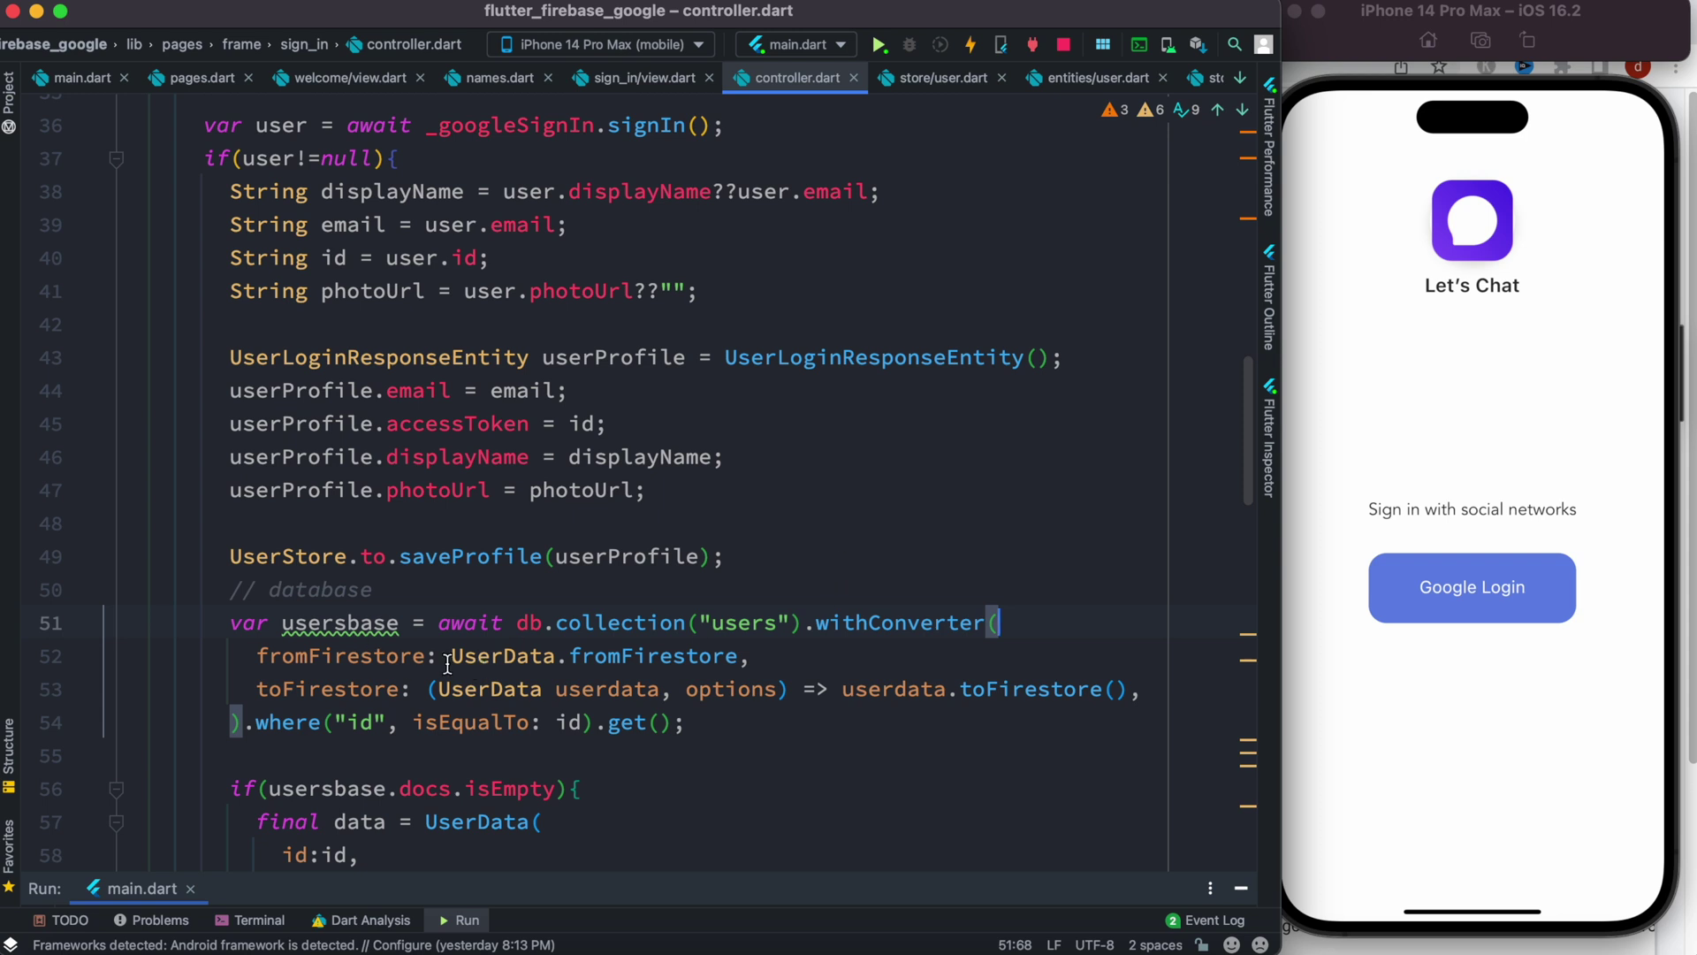
left_click_drag(451, 657, 753, 656)
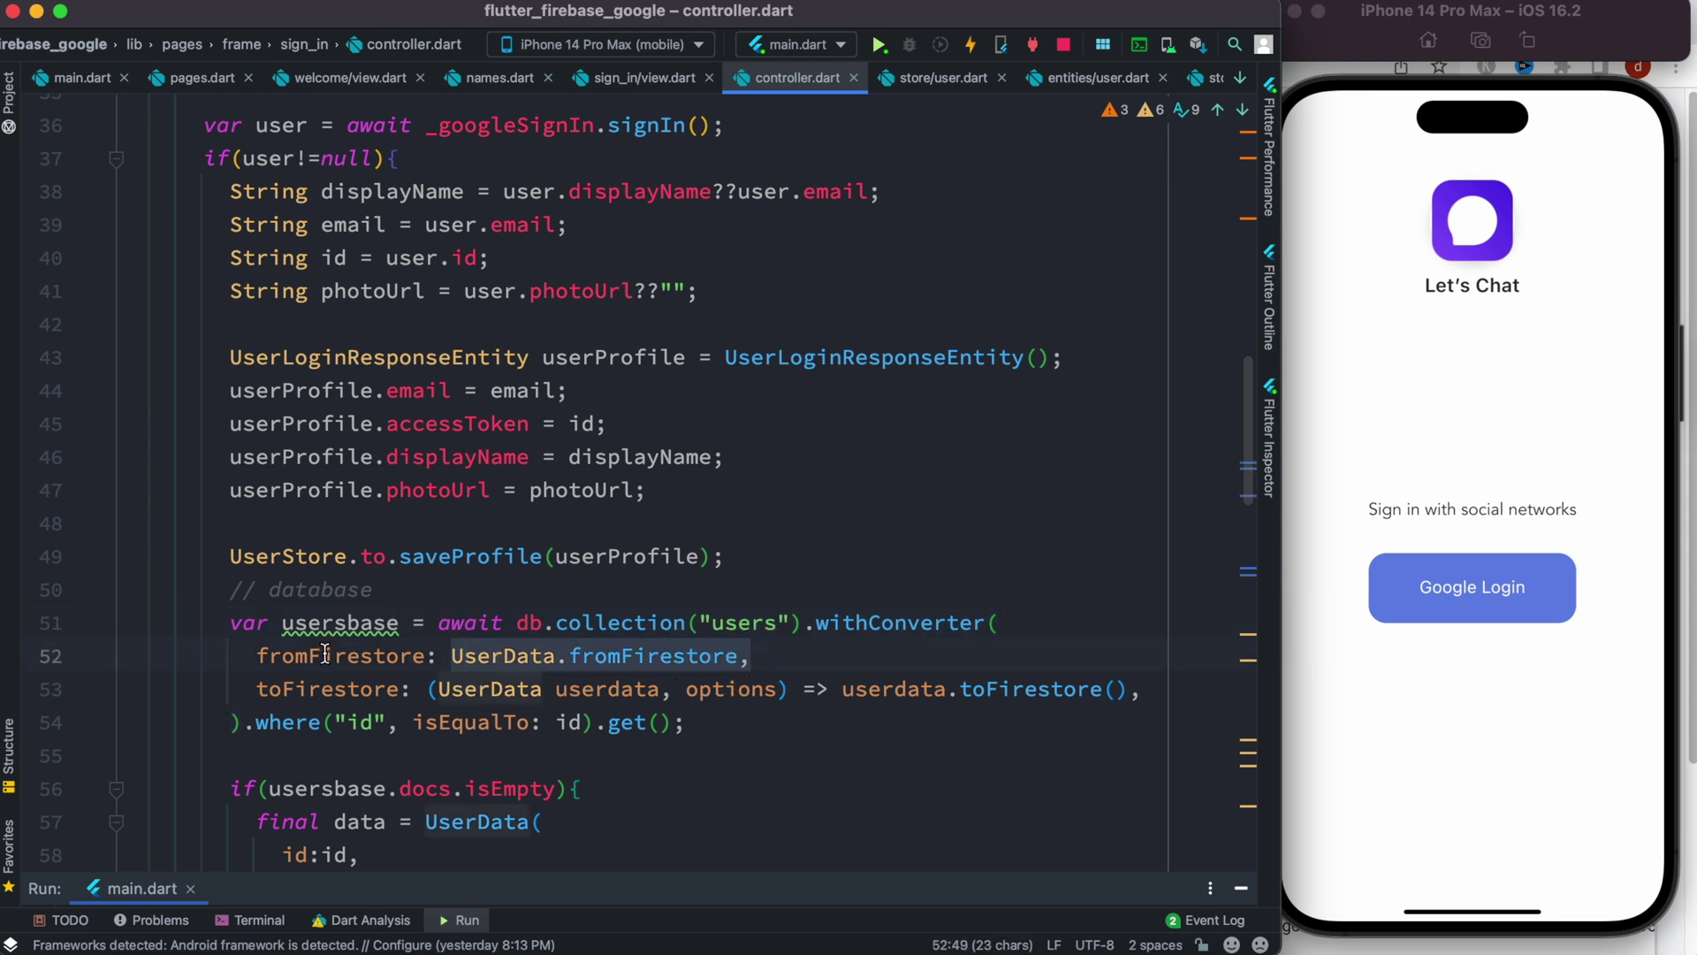
left_click_drag(257, 656, 428, 656)
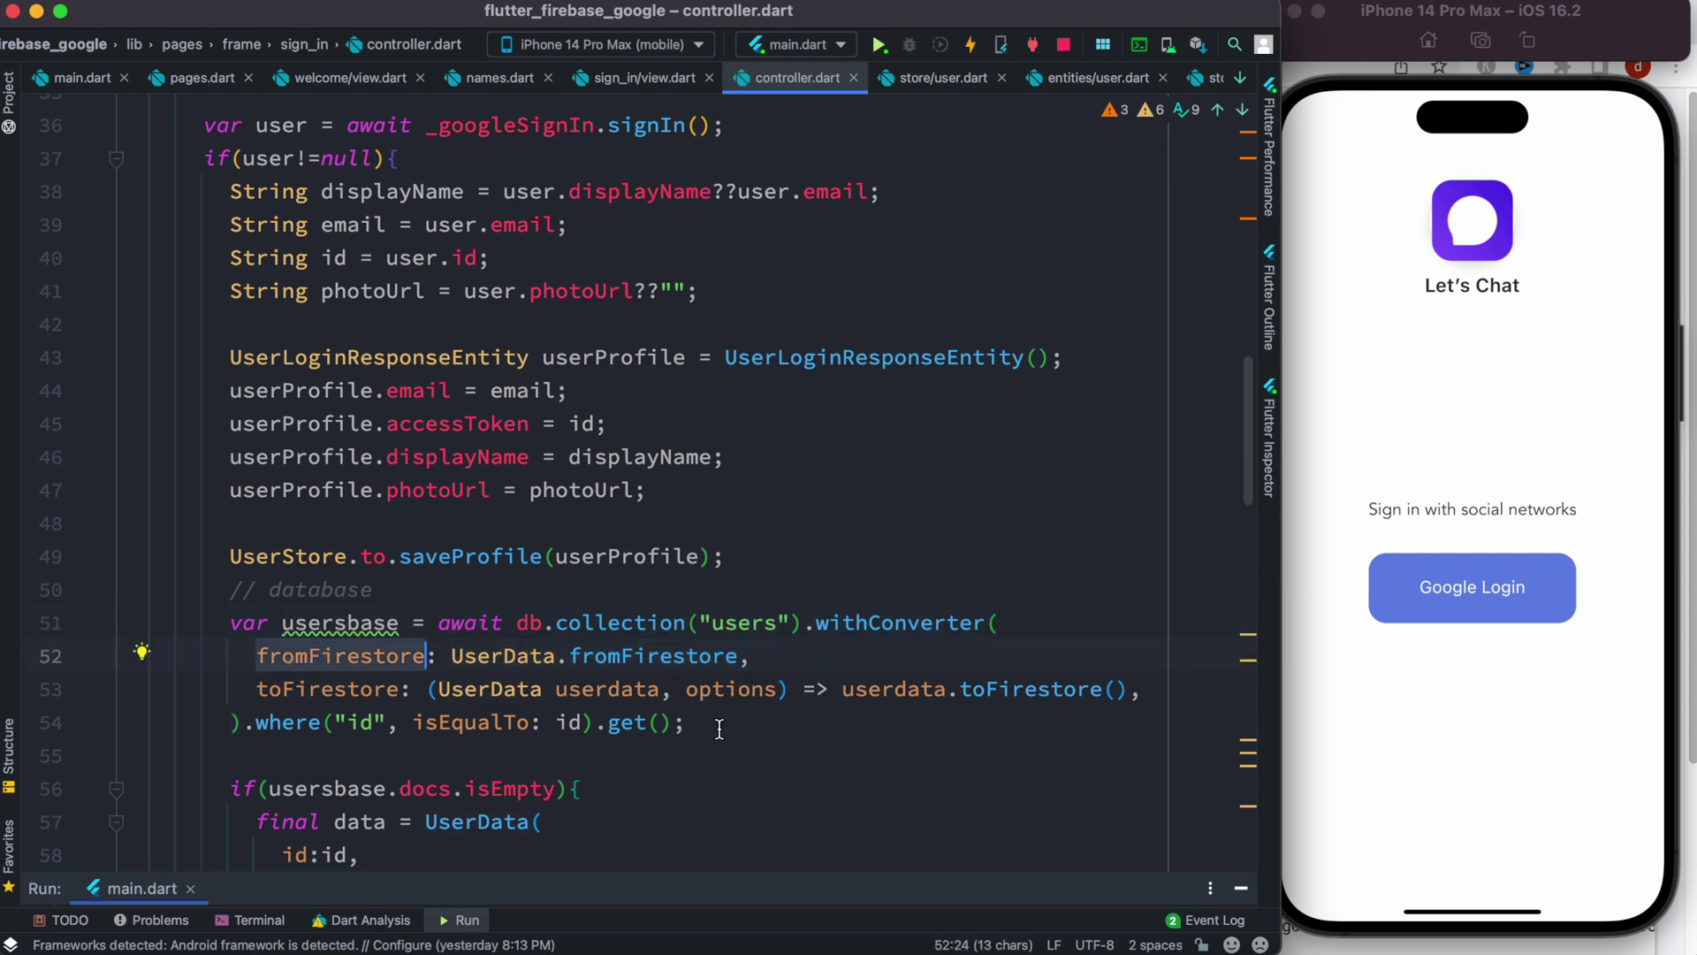
mouse_move(891, 689)
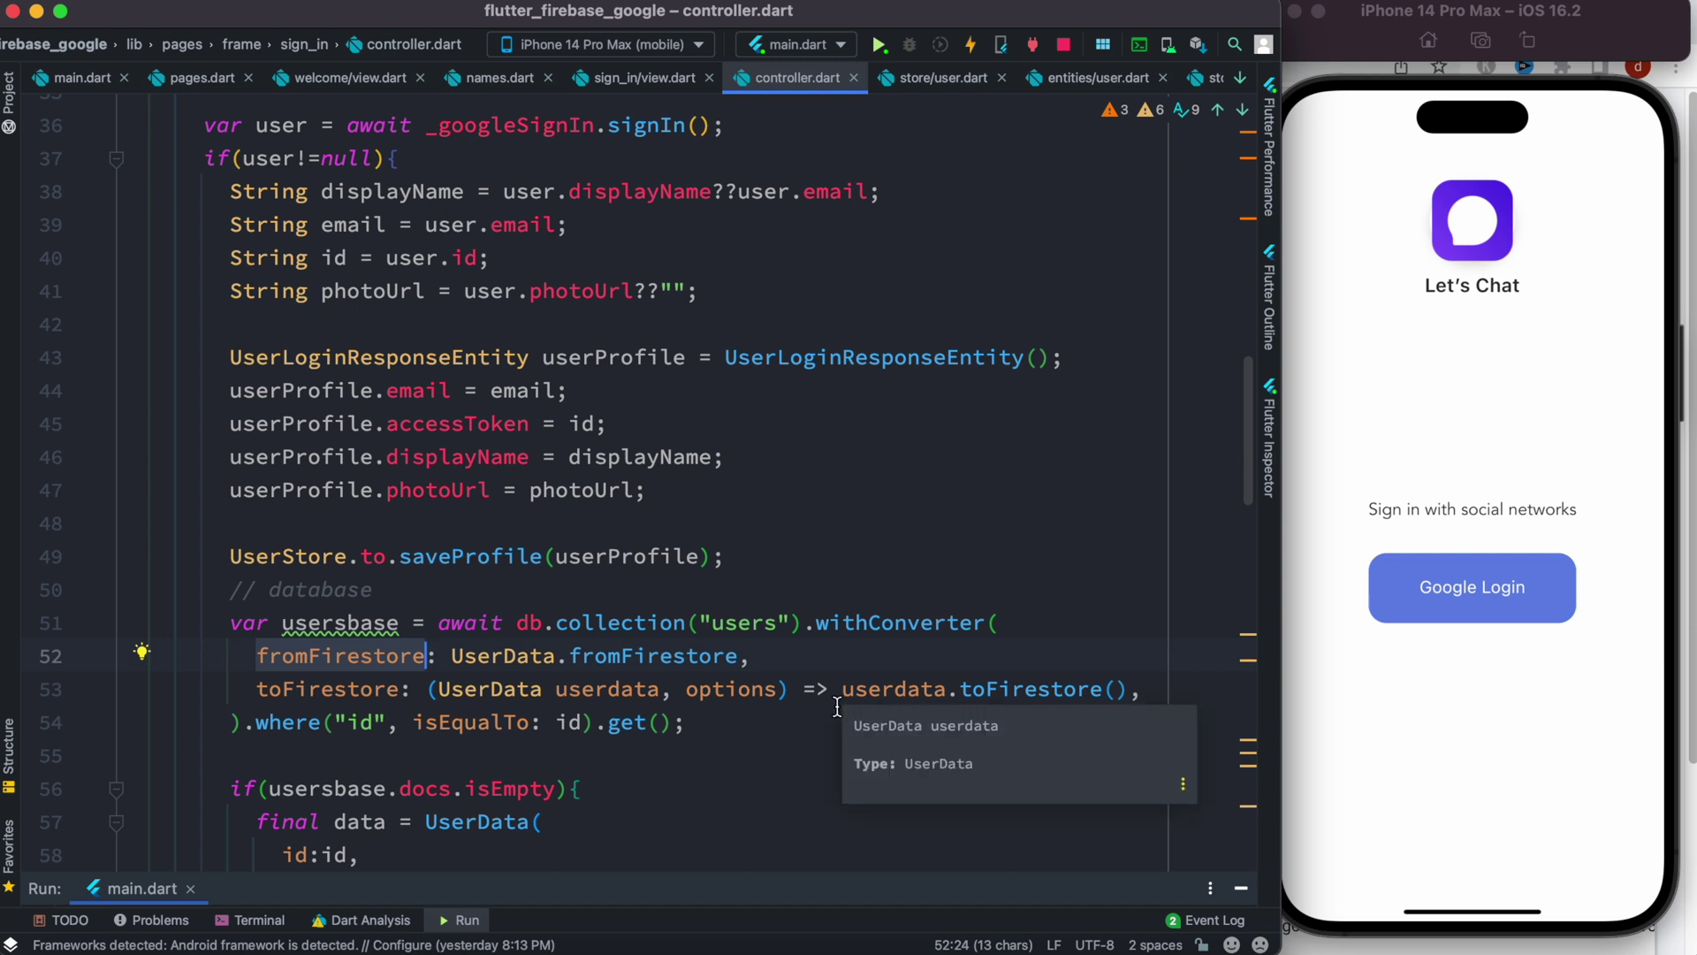
left_click_drag(831, 690, 1123, 695)
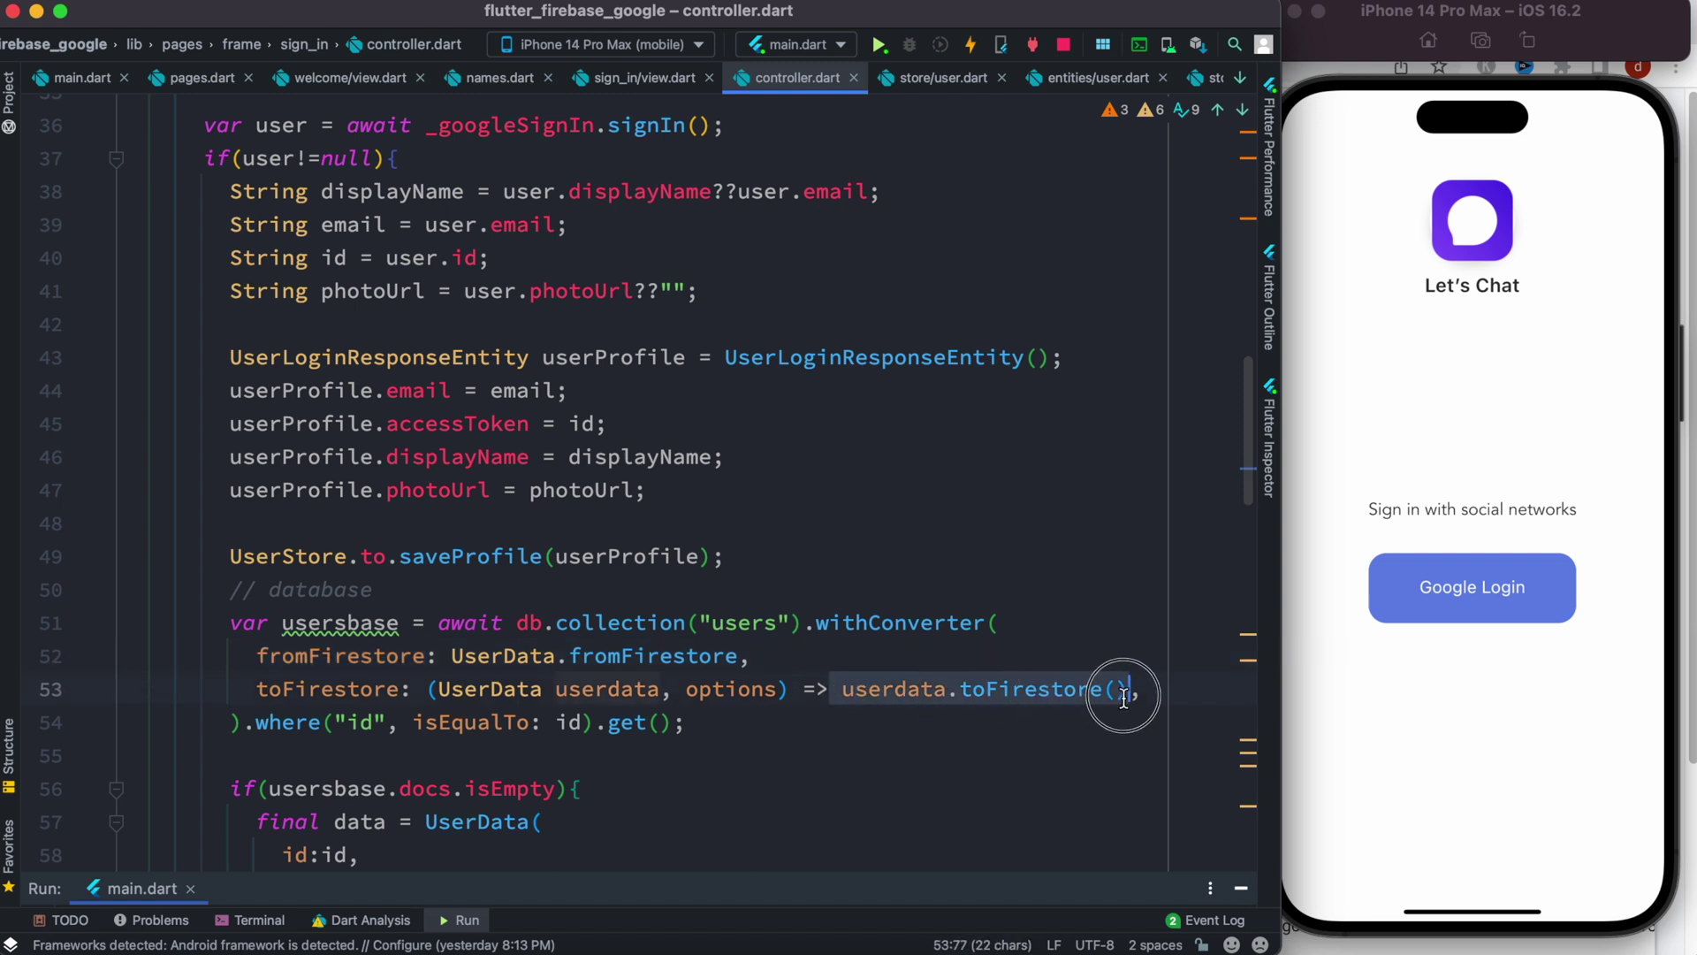
scroll(289, 711, "down", 2)
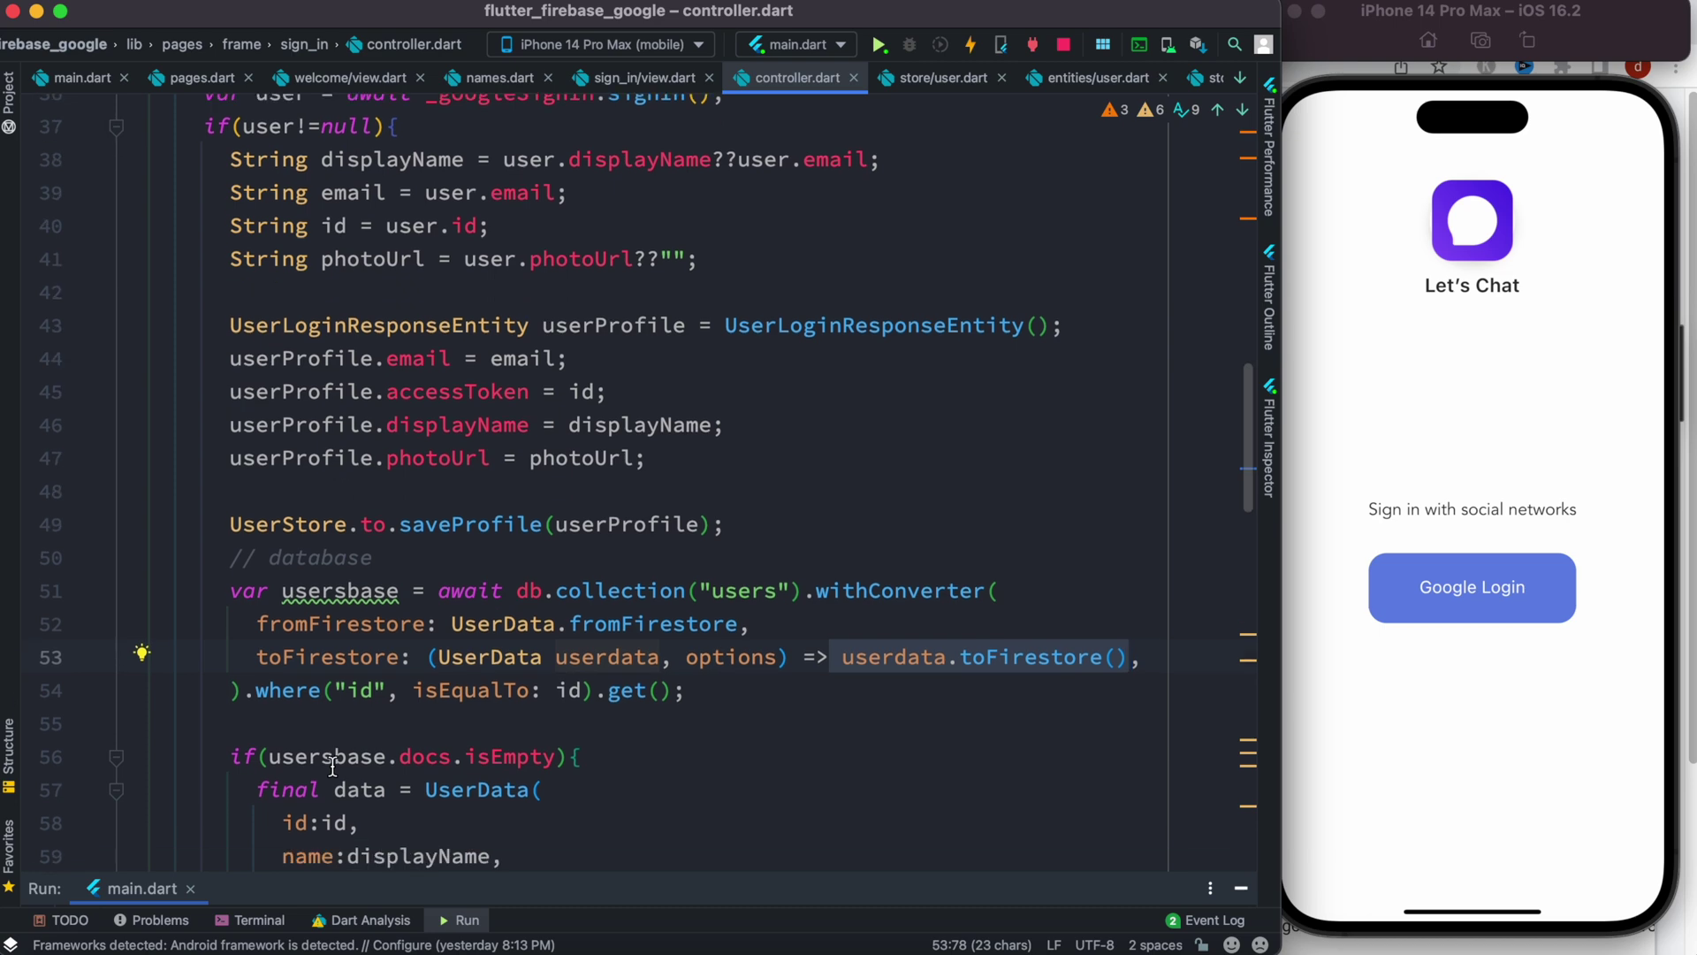
left_click_drag(234, 643, 695, 643)
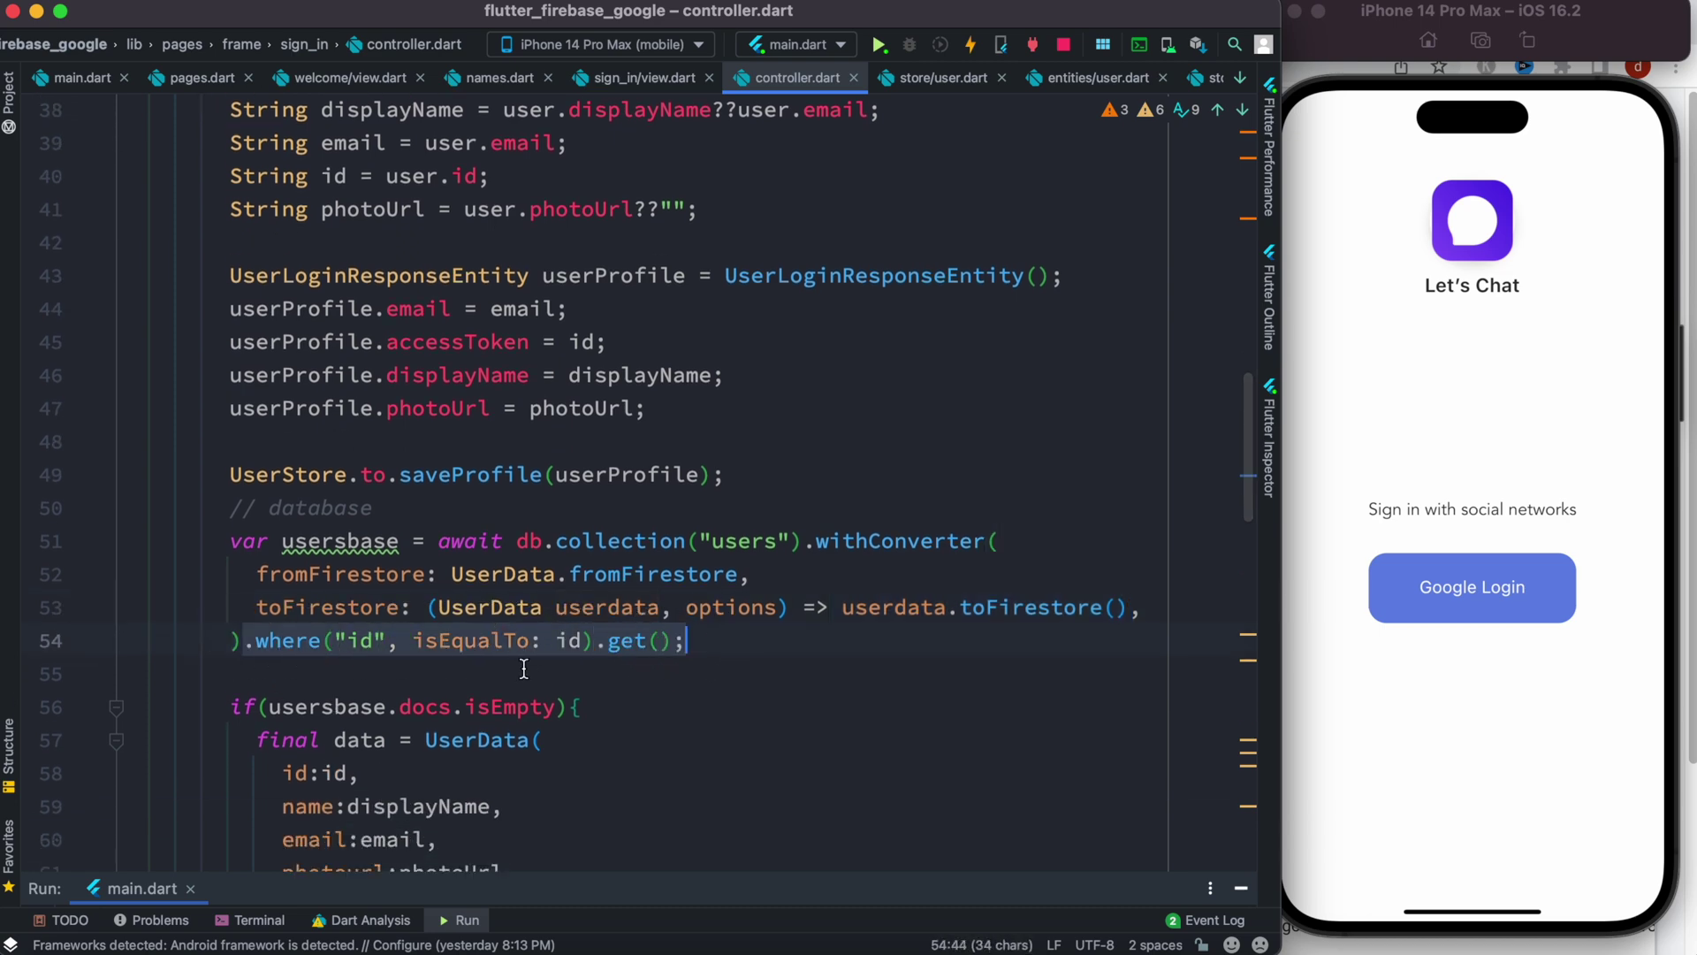
scroll(522, 660, "up", 3)
scroll(520, 659, "up", 3)
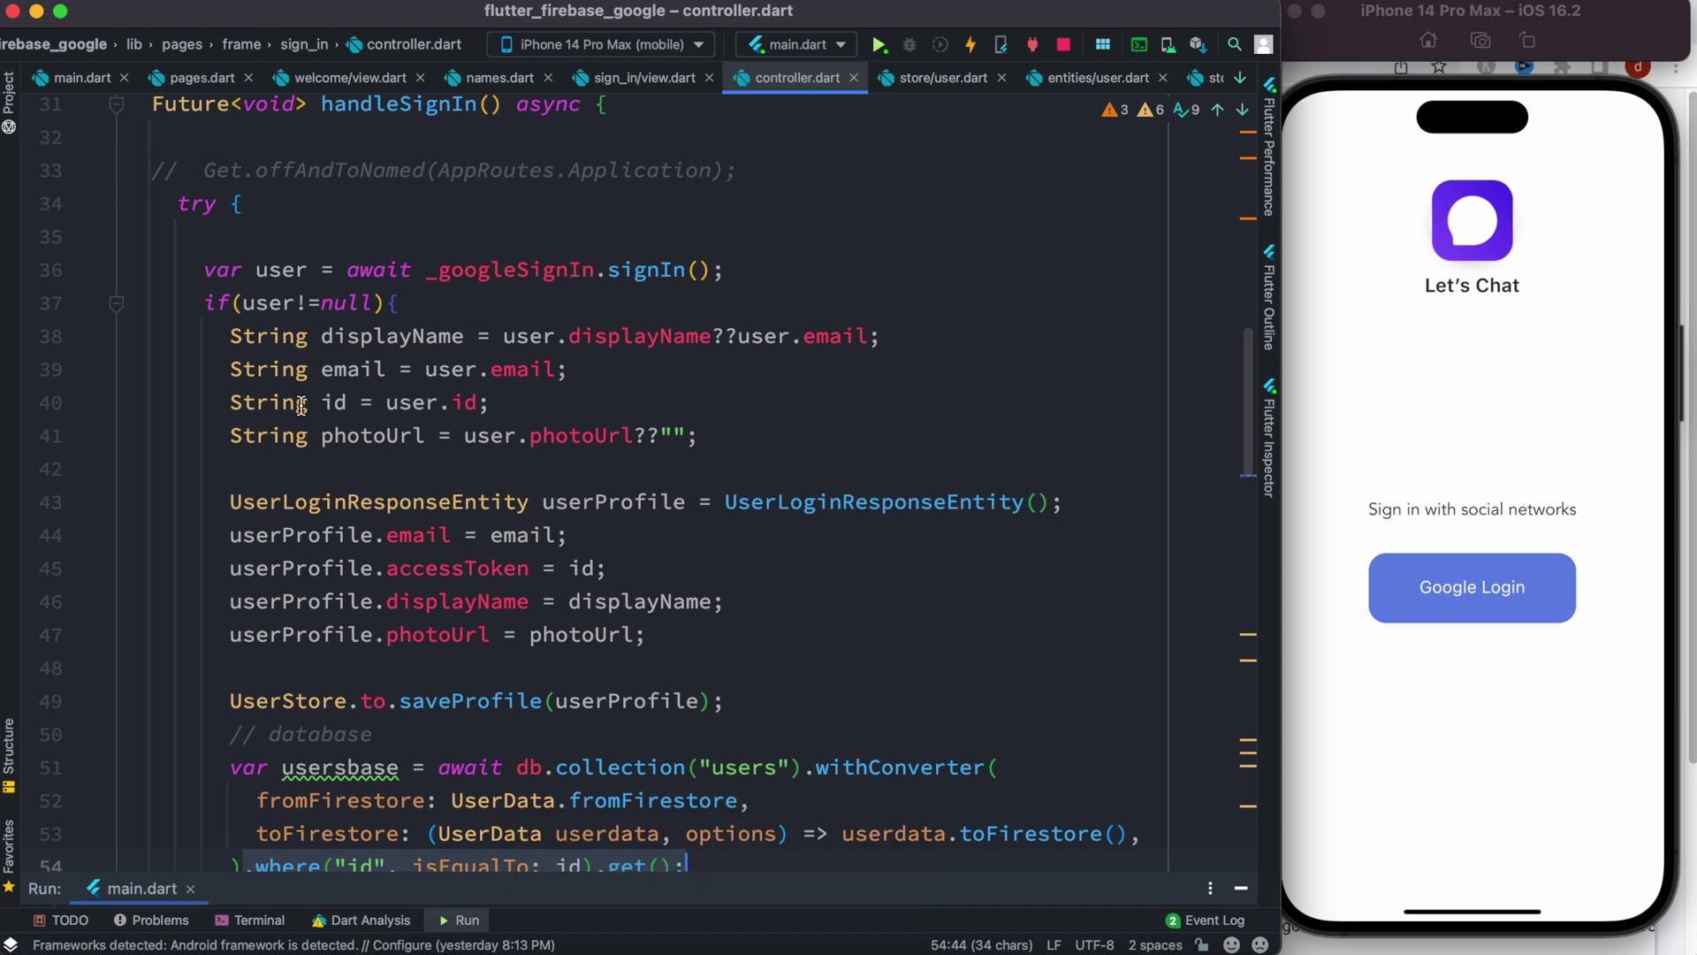
left_click_drag(312, 401, 374, 402)
scroll(377, 423, "down", 5)
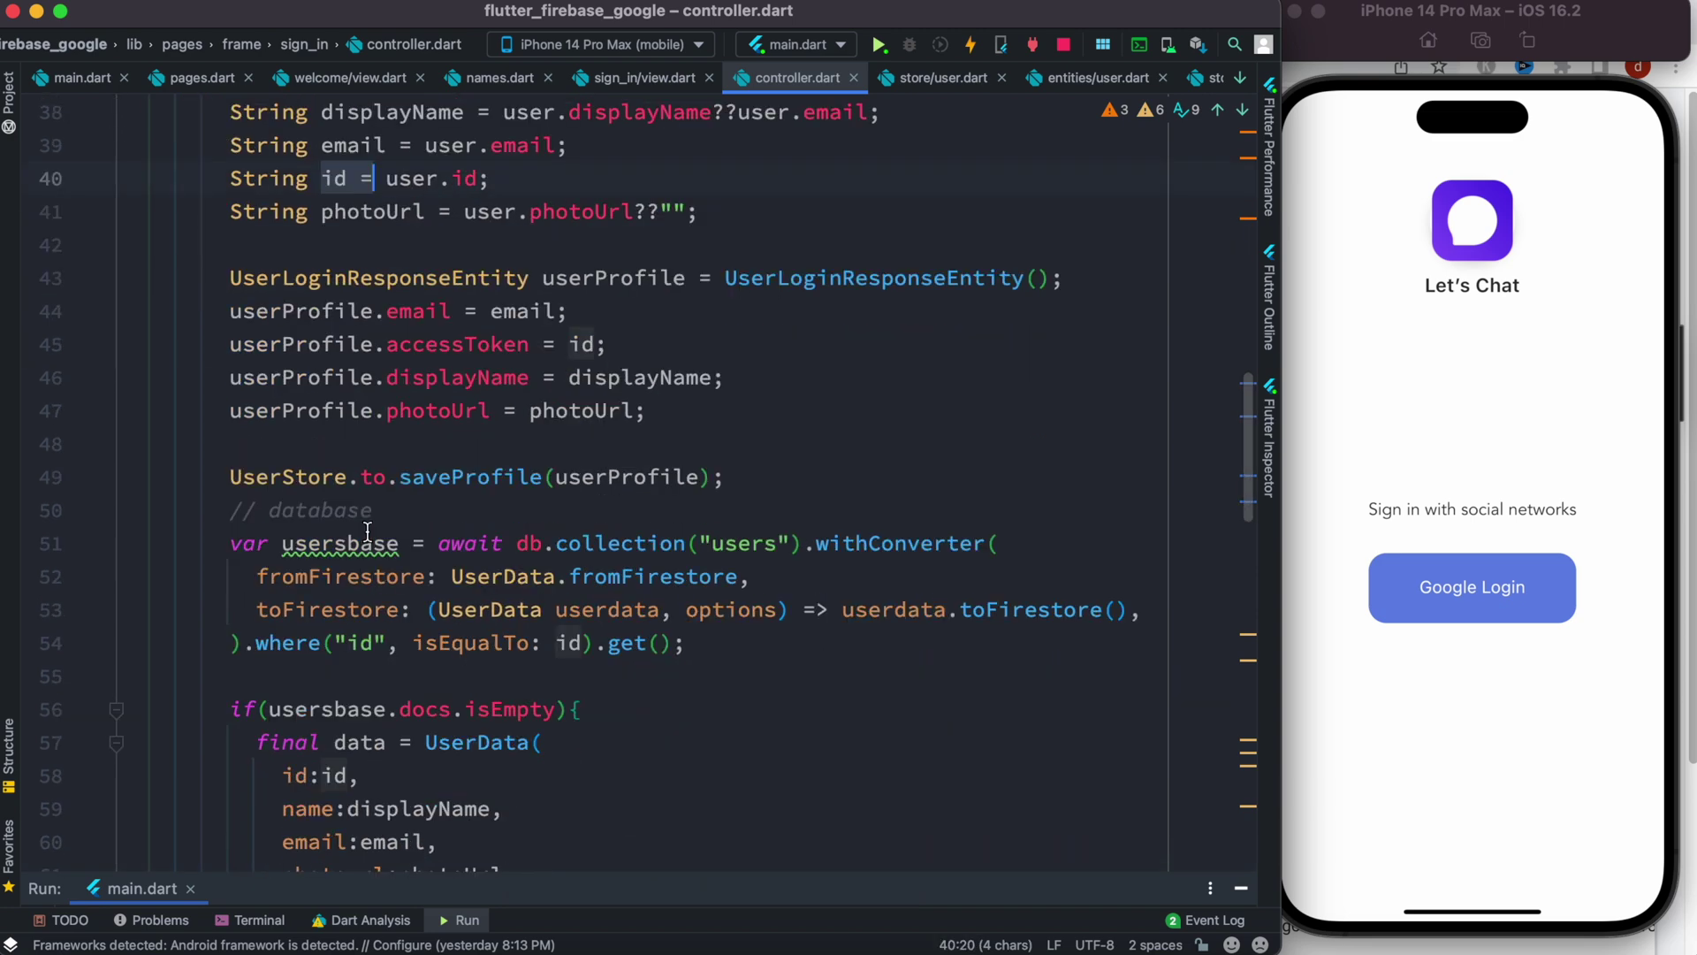
left_click_drag(686, 644, 254, 643)
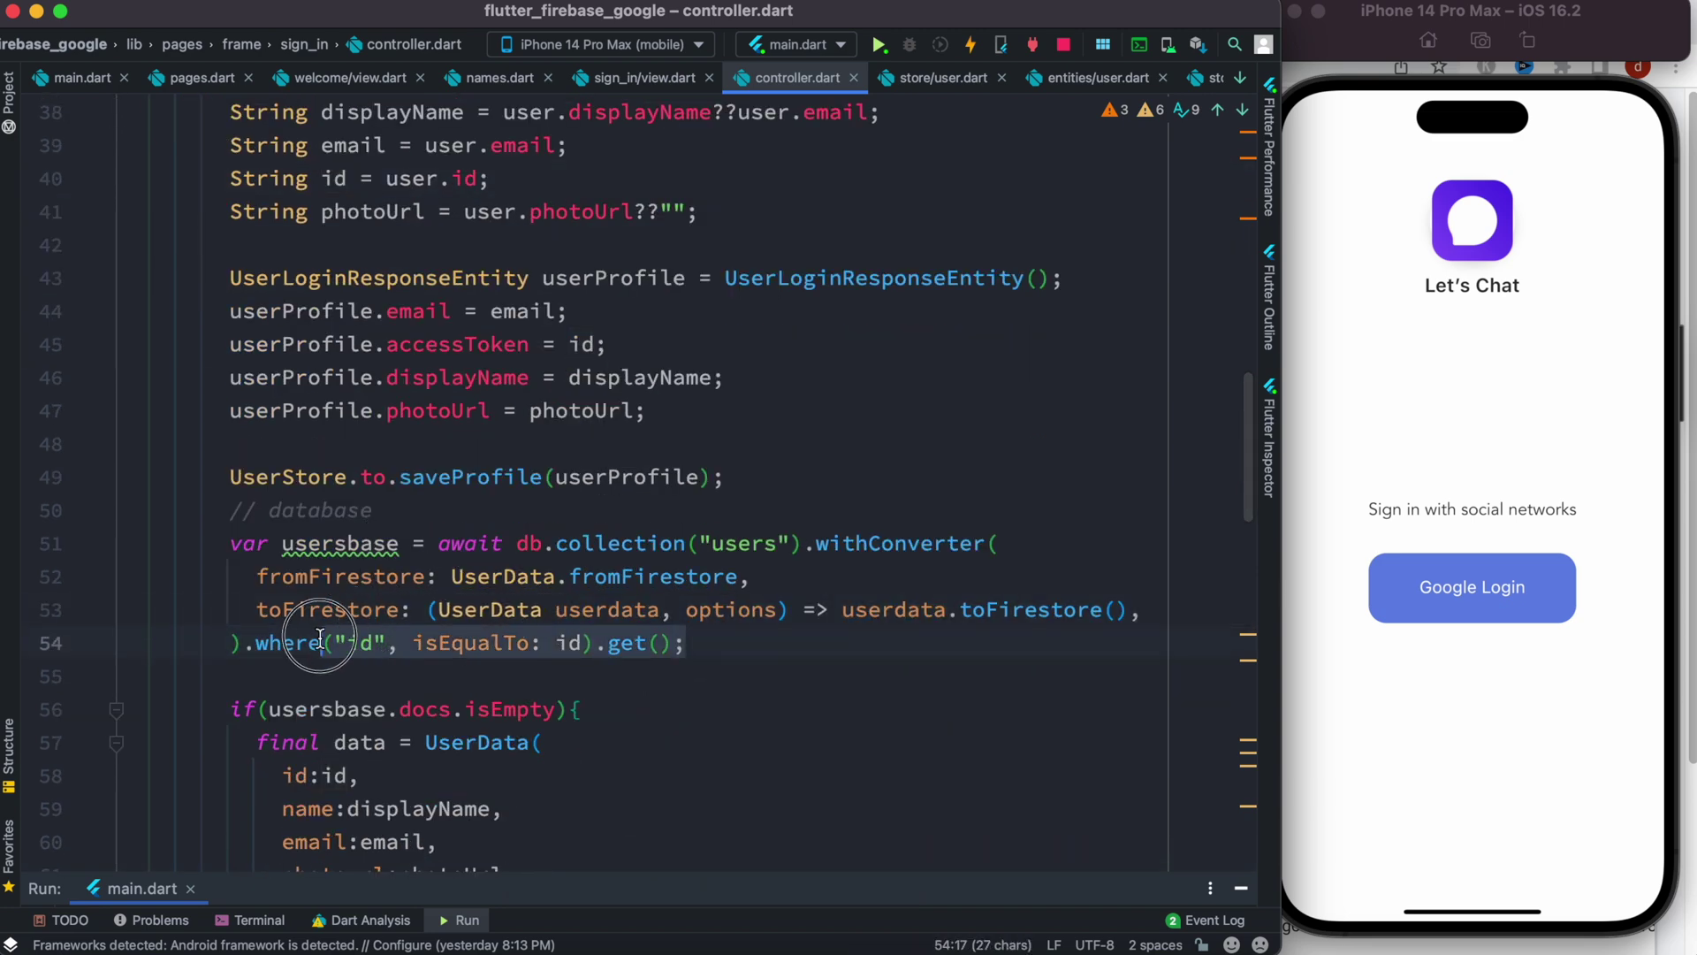
left_click(1038, 545)
left_click_drag(233, 643, 426, 548)
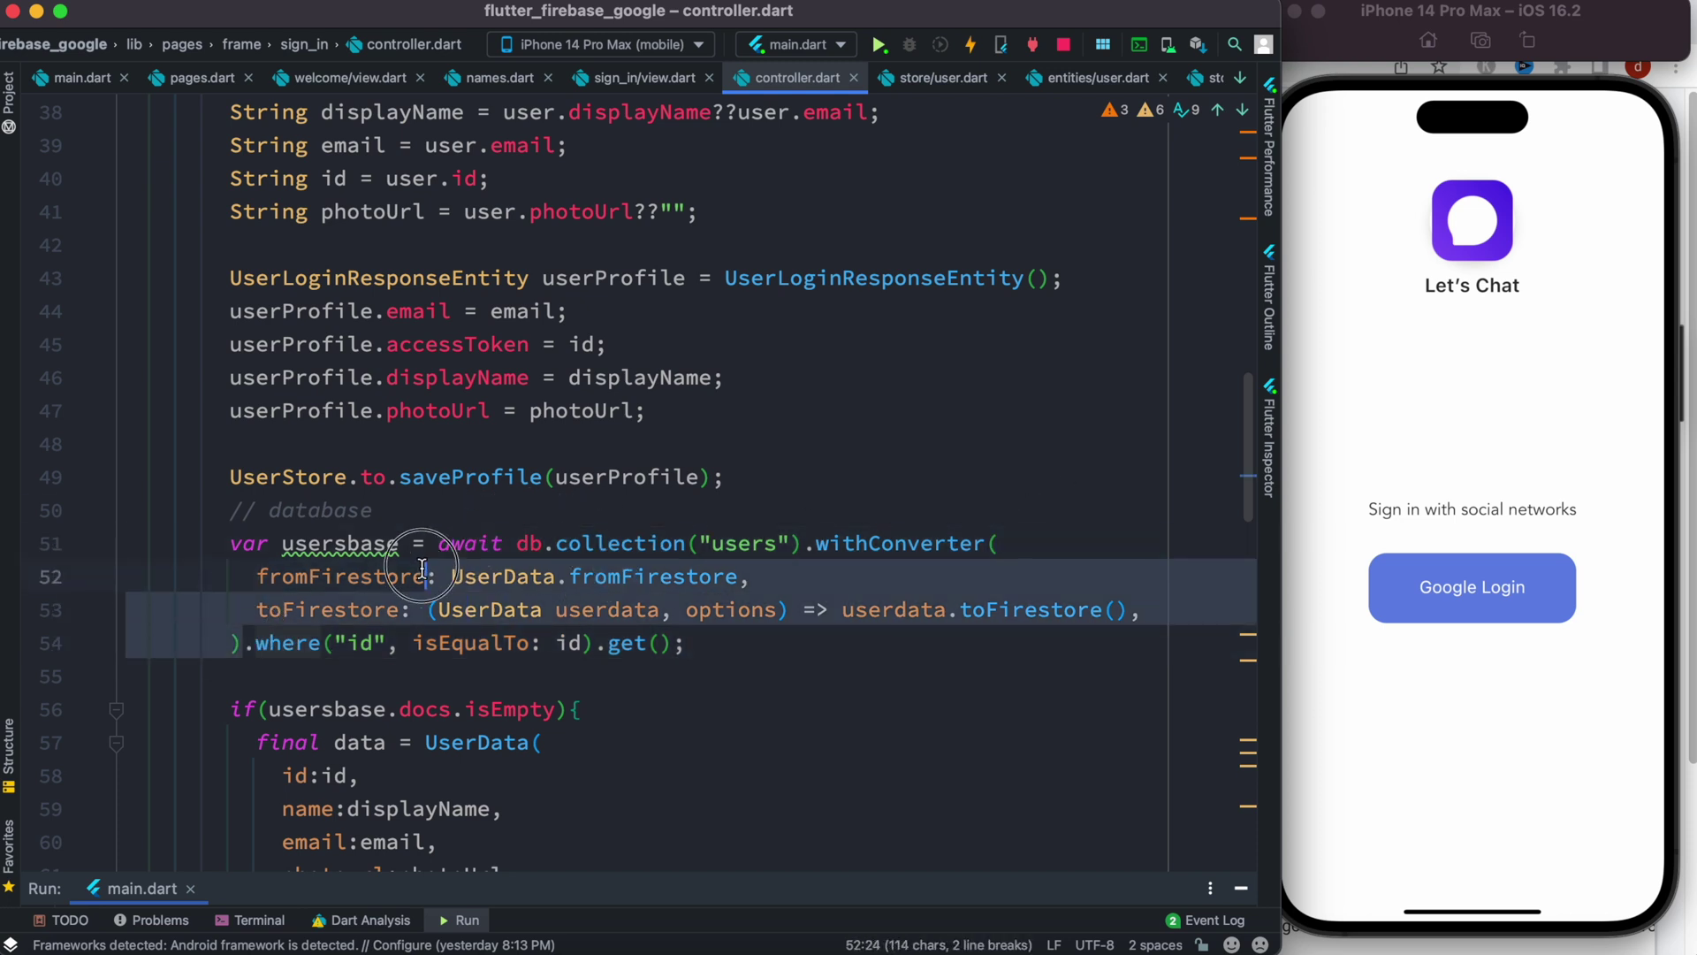
left_click(1015, 548)
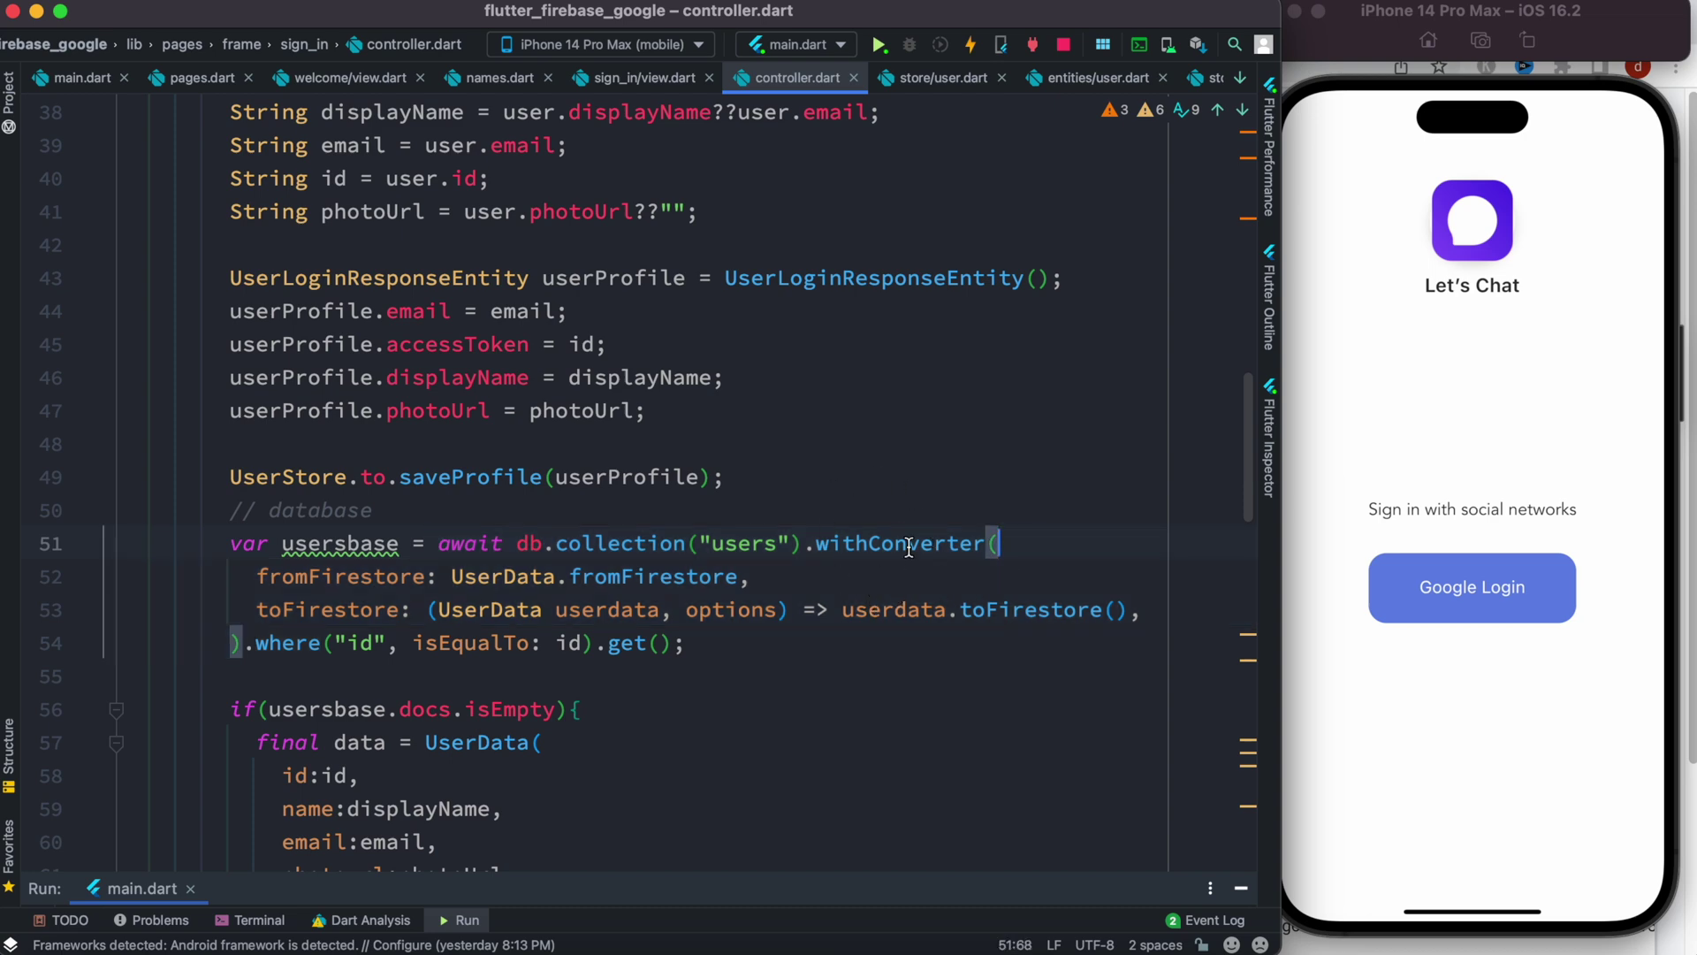
scroll(686, 679, "down", 1)
scroll(686, 679, "down", 2)
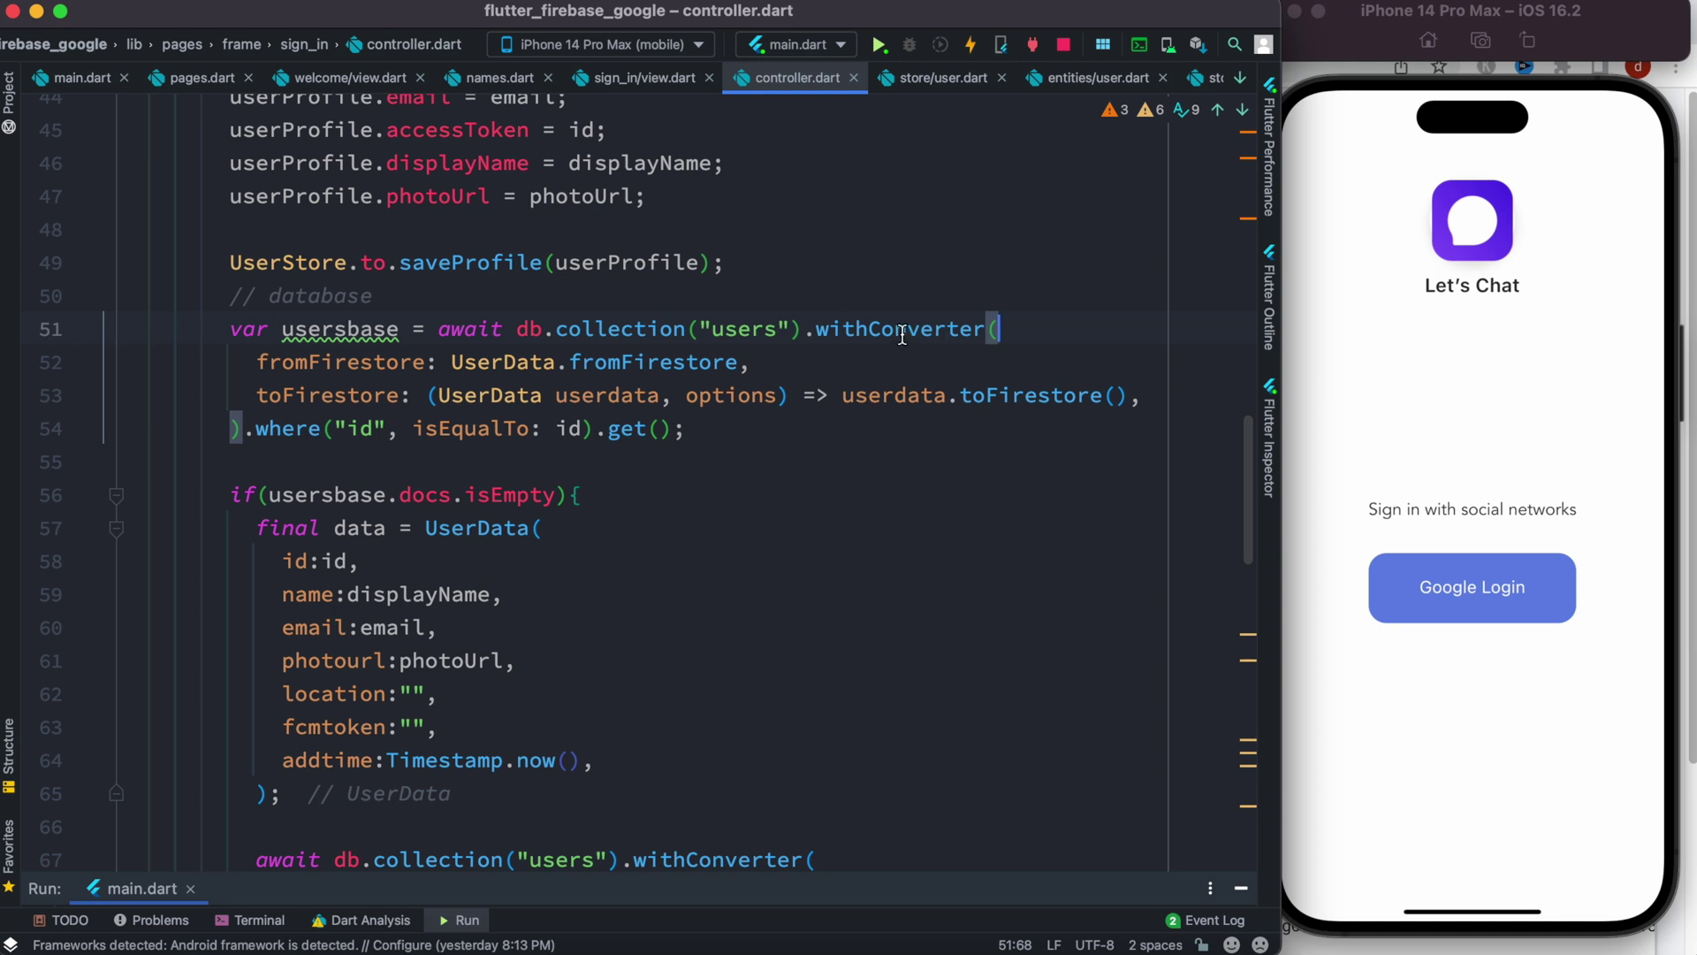
left_click(239, 429)
left_click_drag(238, 428, 687, 429)
scroll(604, 579, "down", 2)
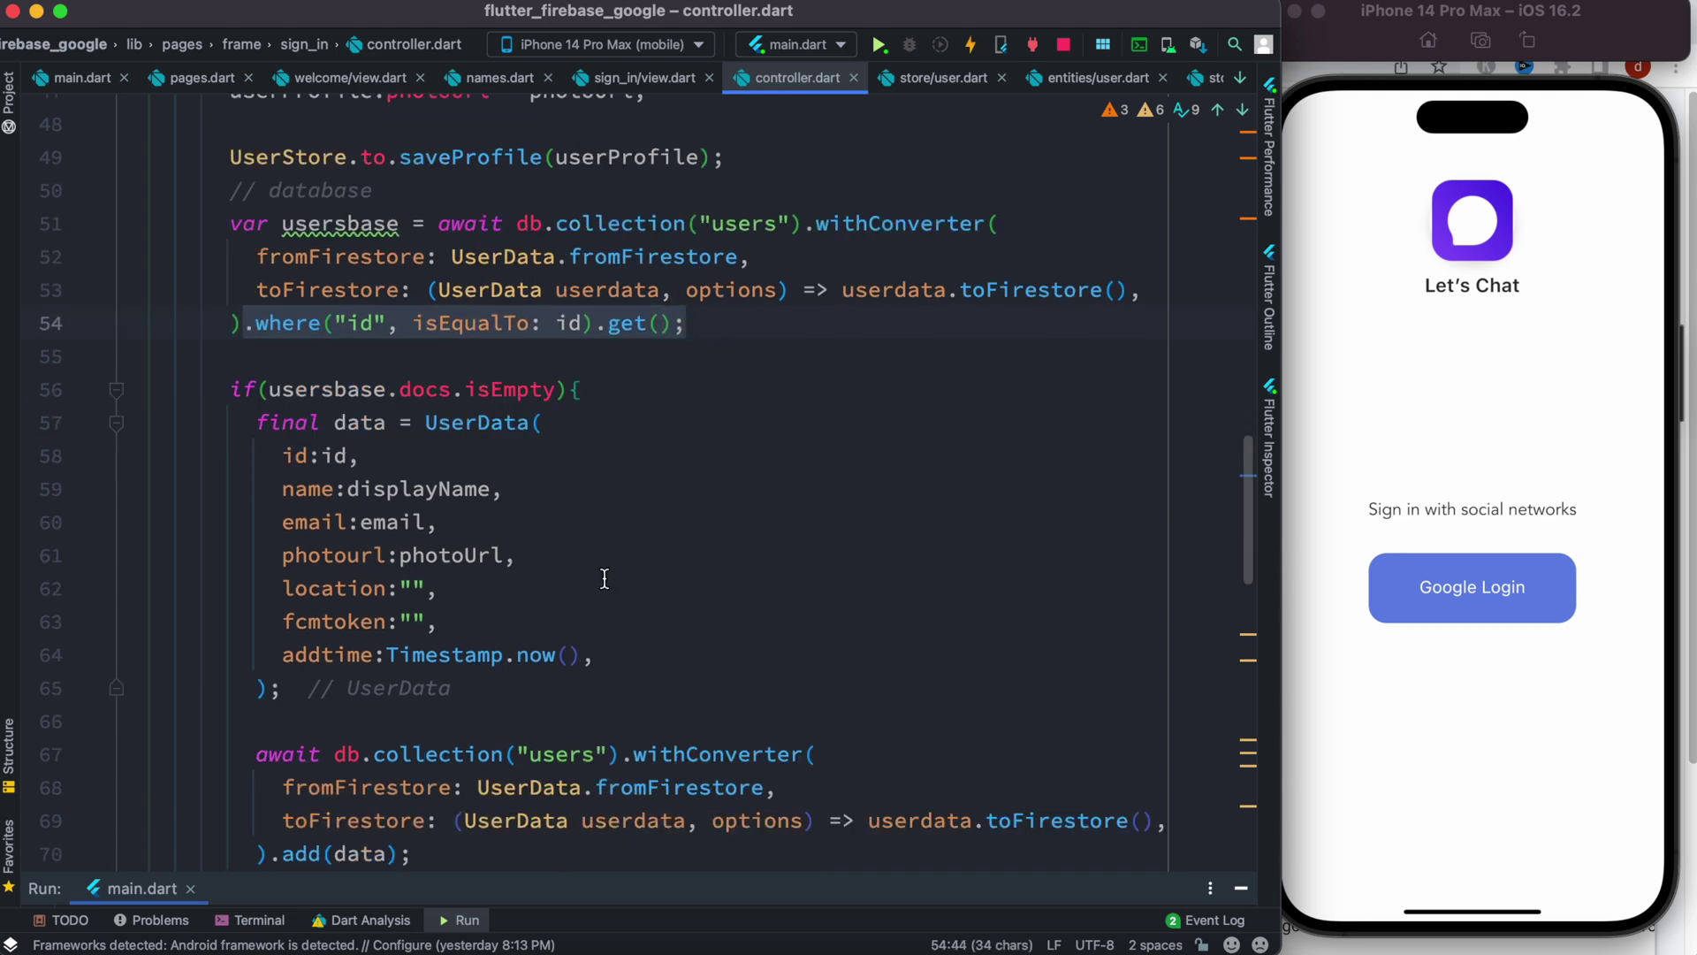
scroll(603, 578, "down", 3)
scroll(603, 579, "down", 2)
left_click(829, 591)
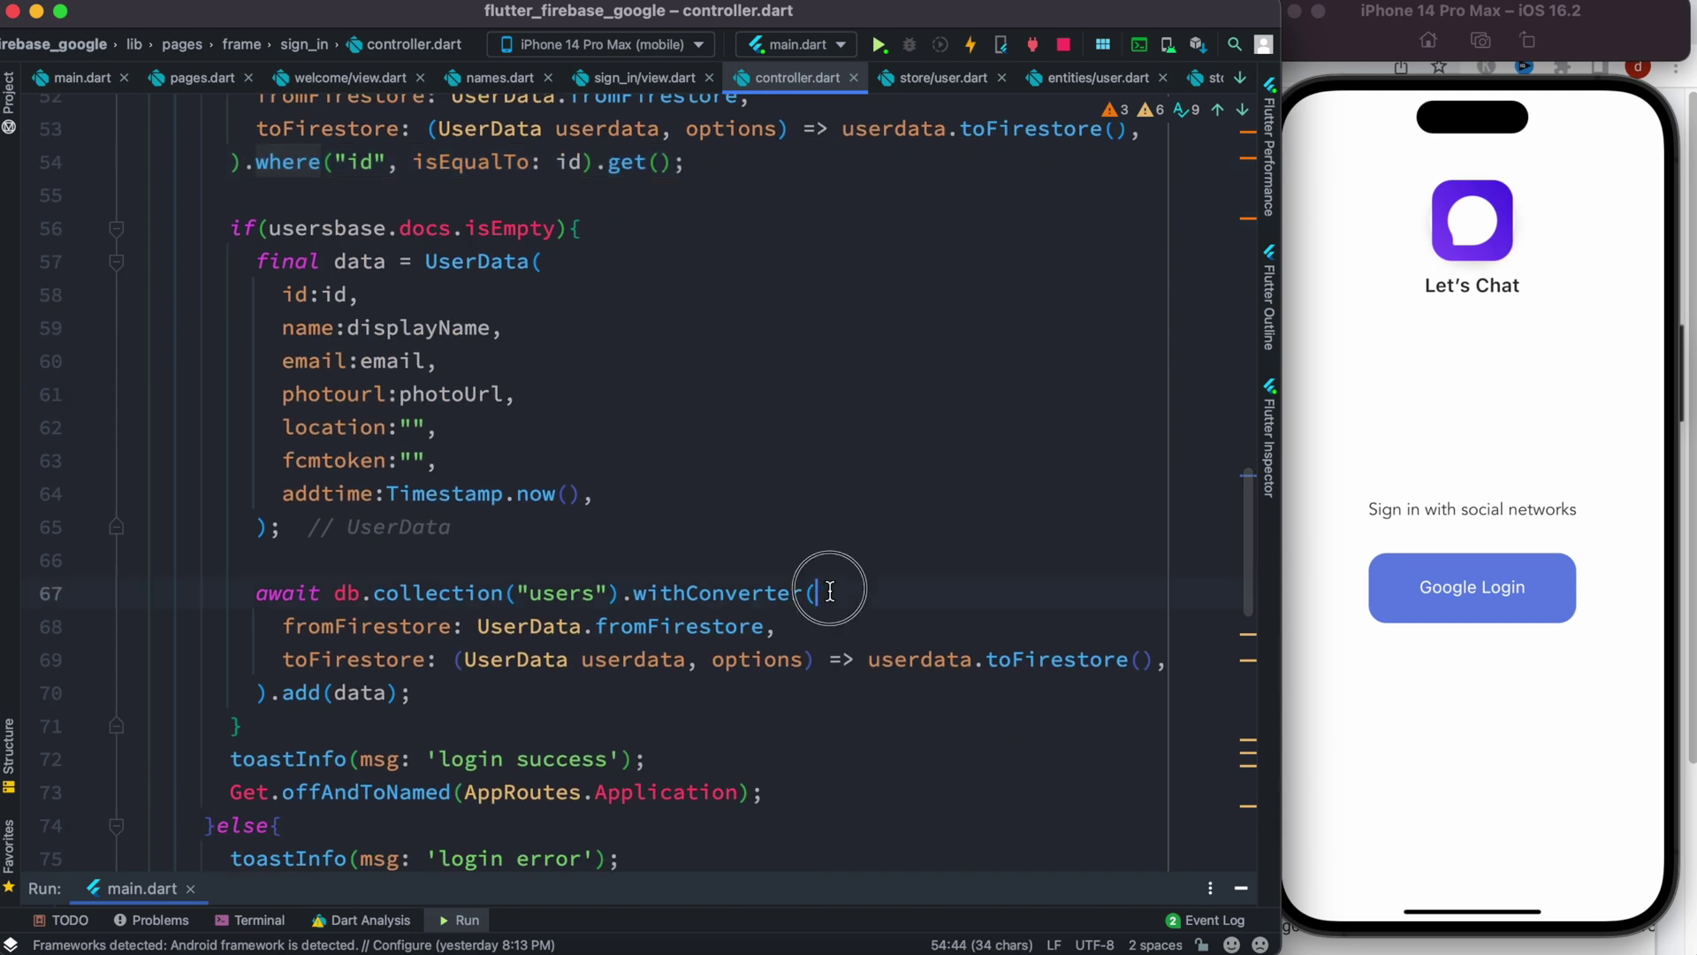
left_click_drag(414, 692, 270, 695)
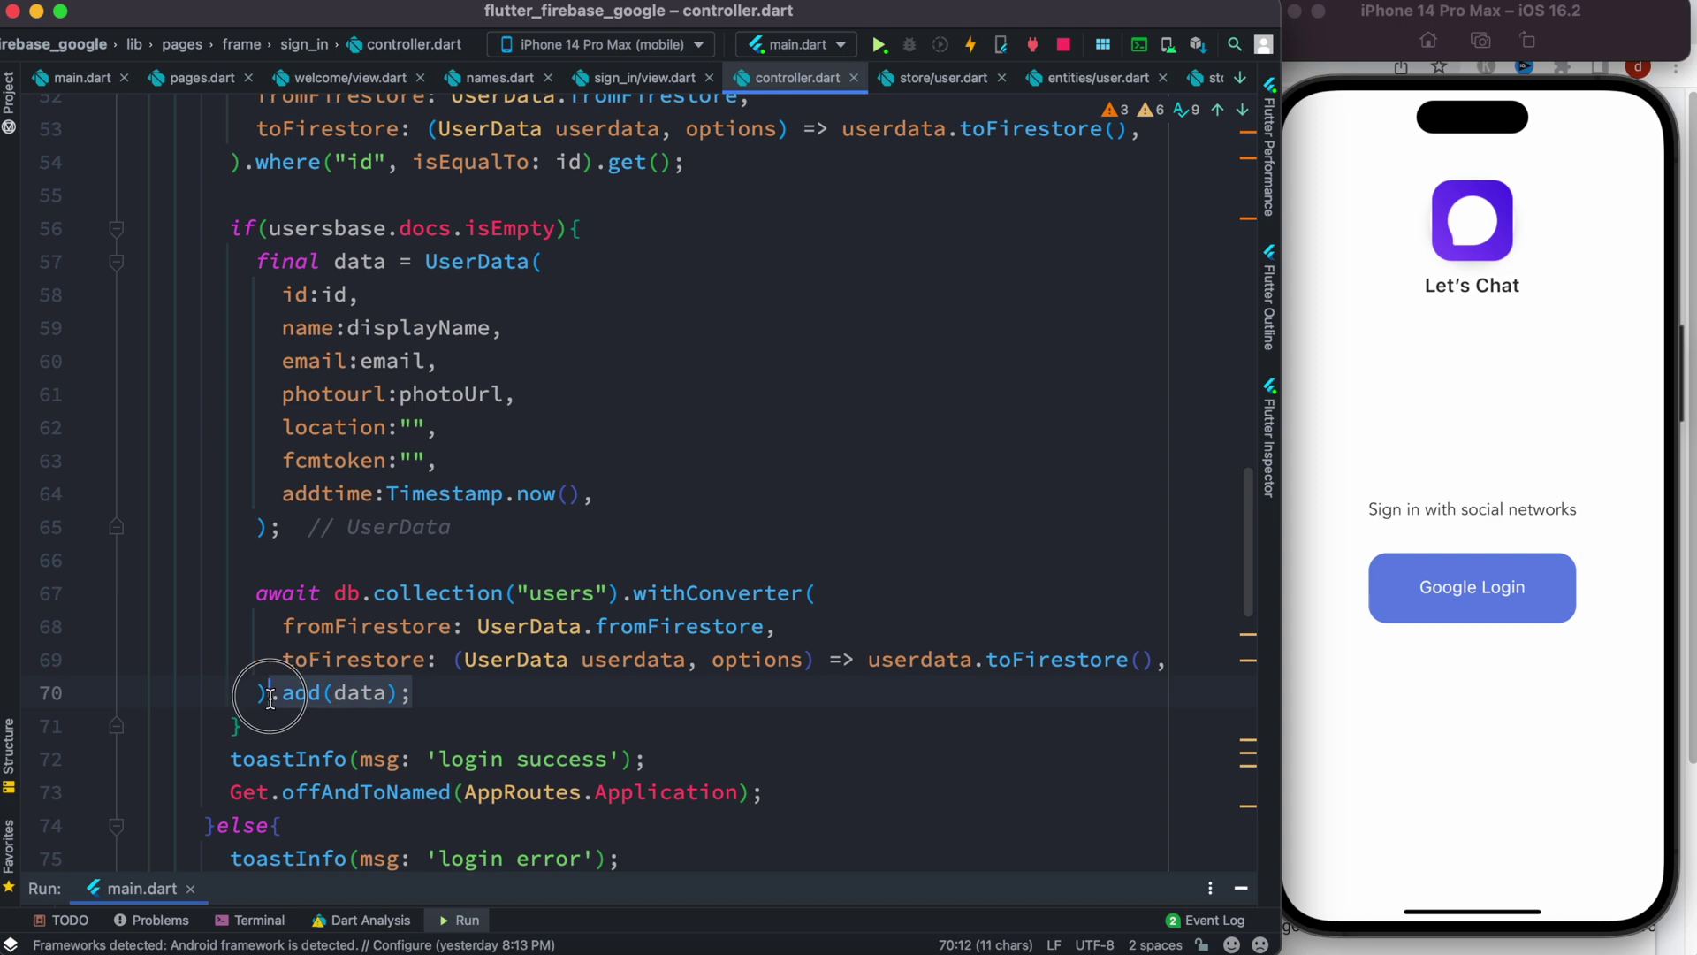
scroll(272, 690, "up", 3)
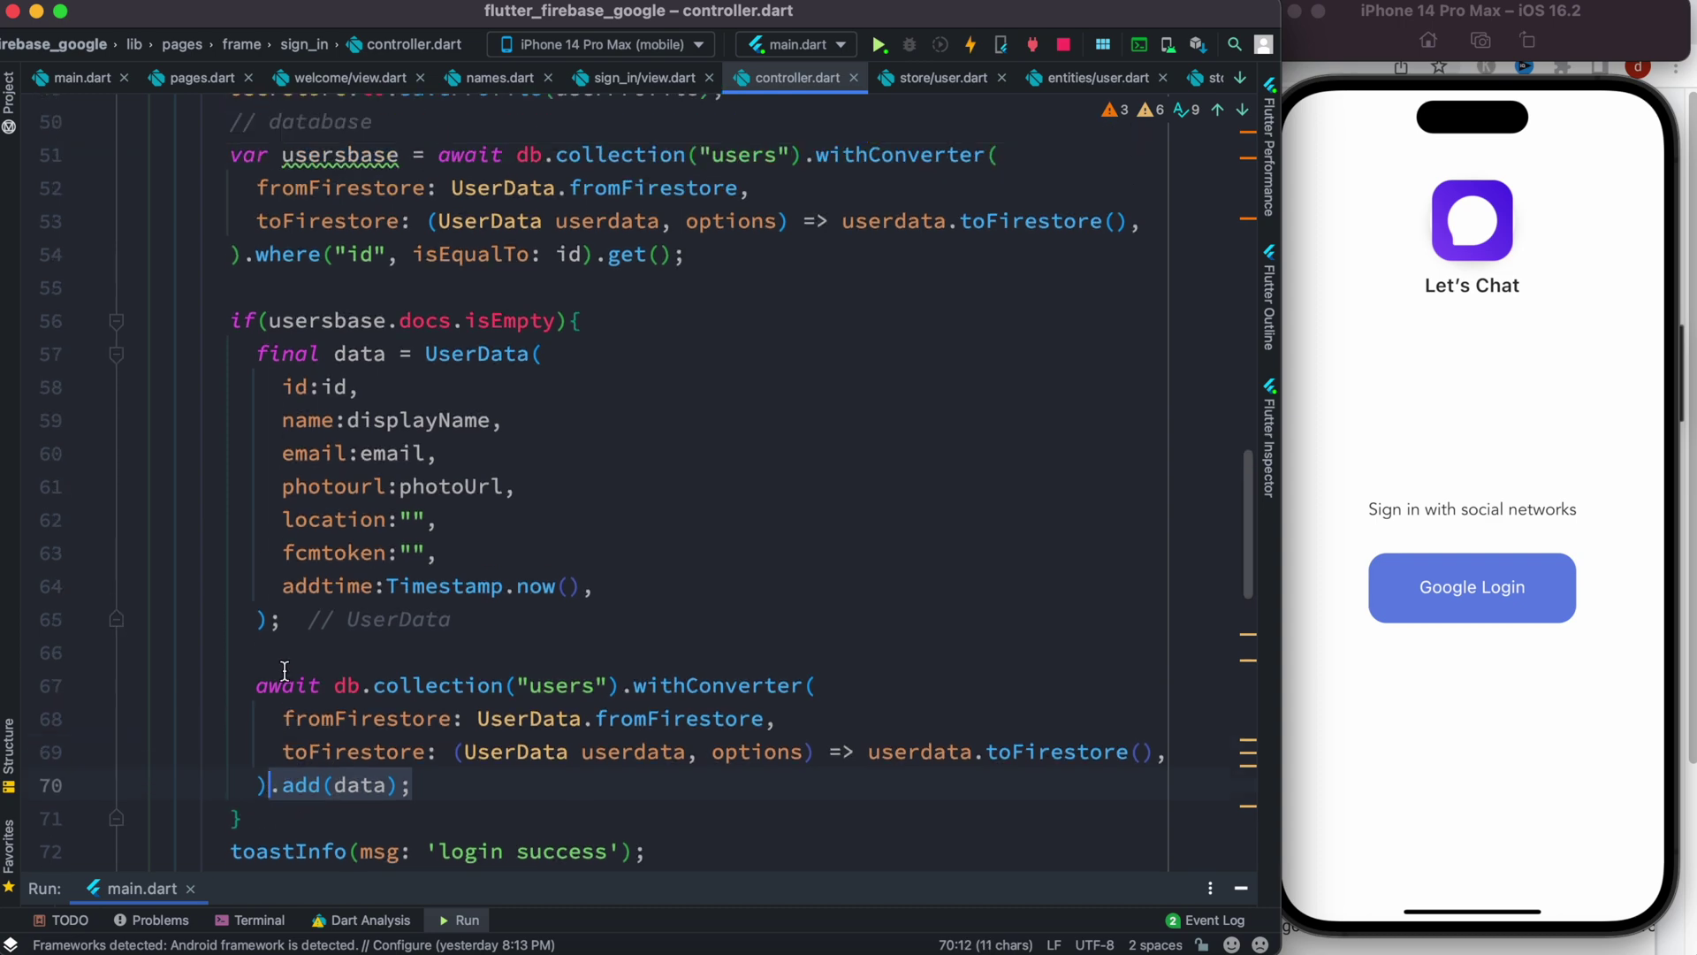
scroll(279, 679, "up", 3)
scroll(285, 674, "up", 3)
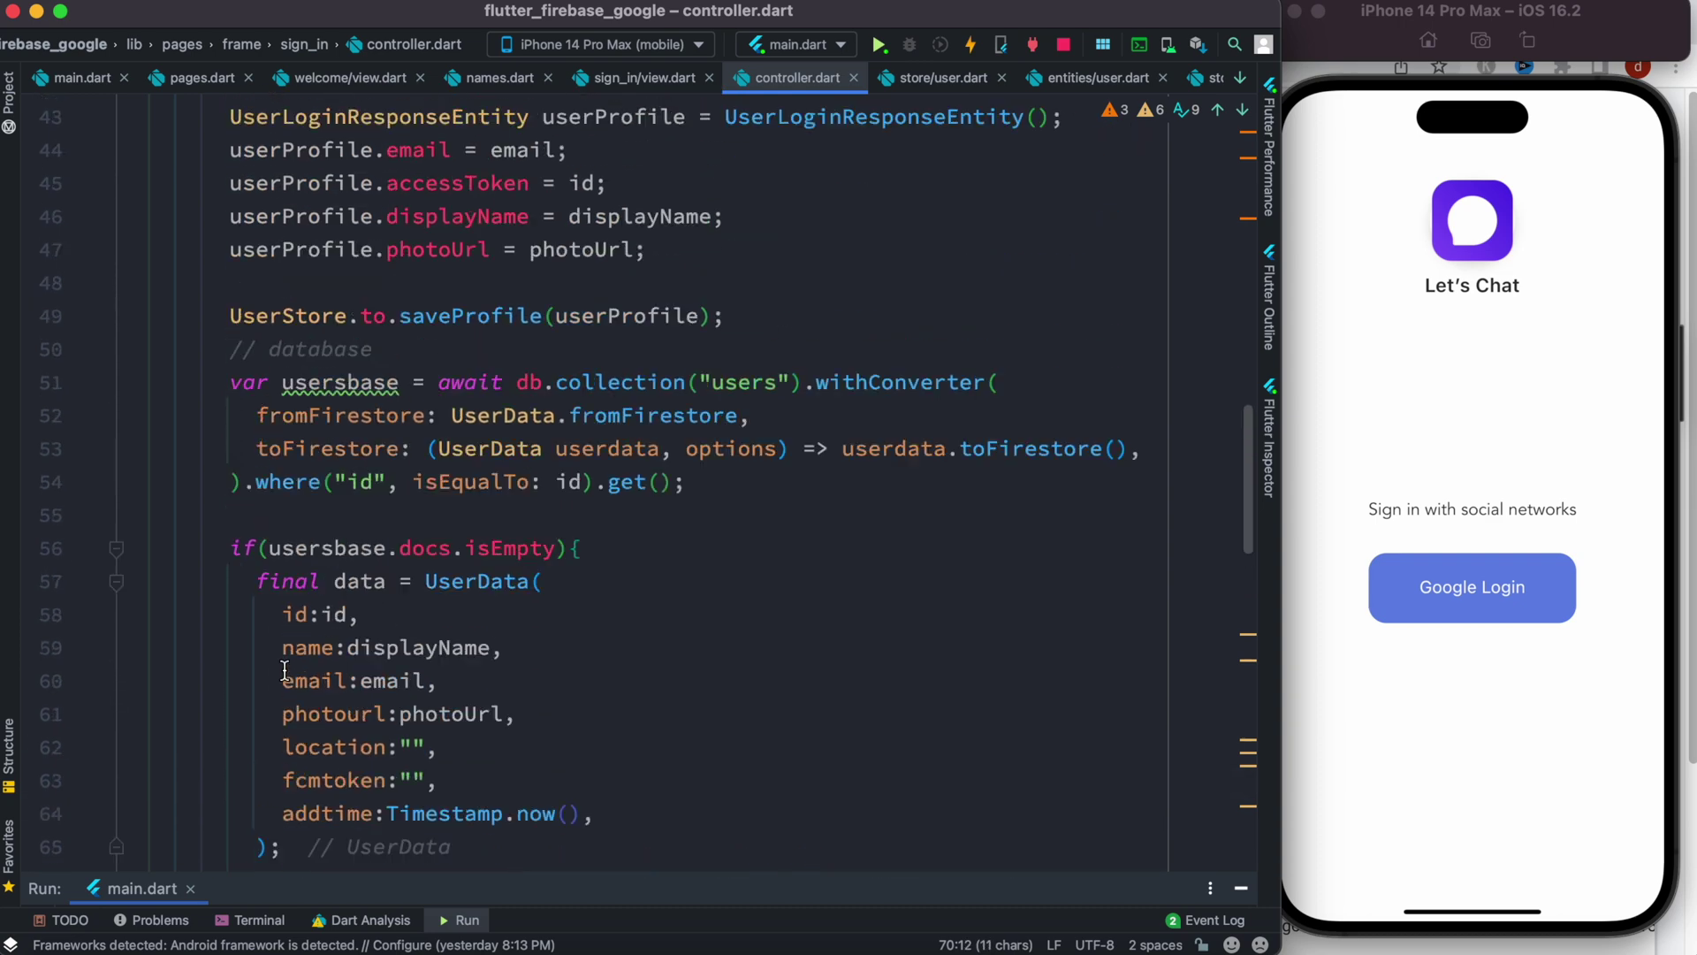
left_click(1075, 386)
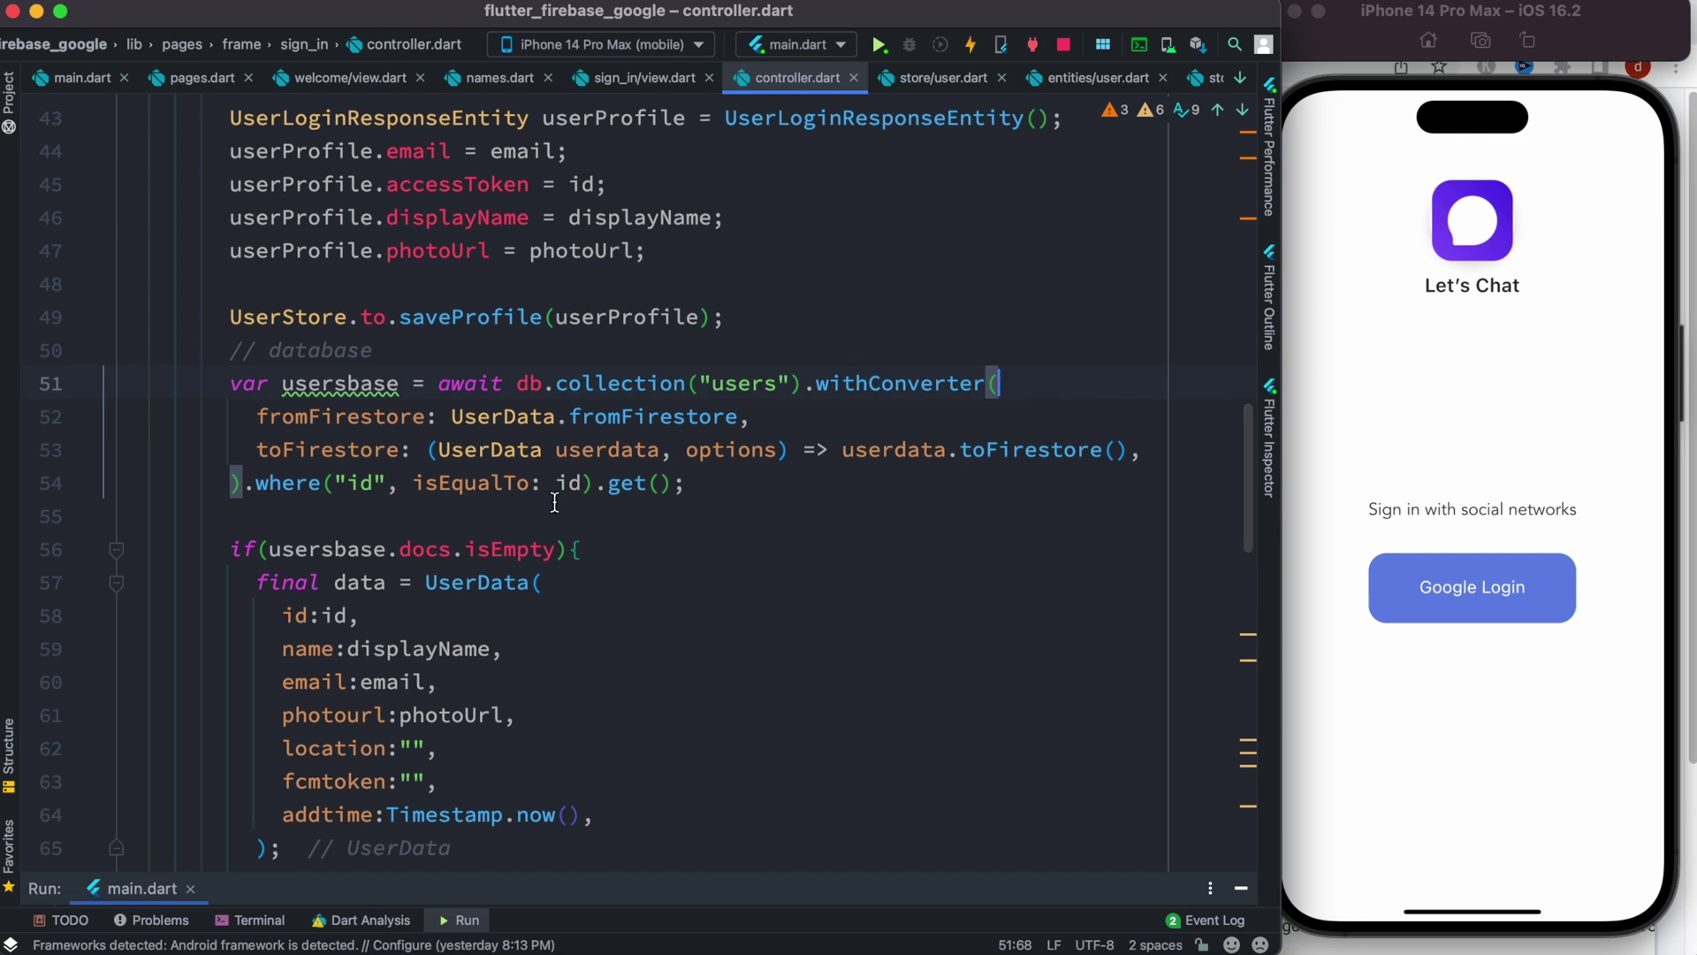
left_click(608, 552)
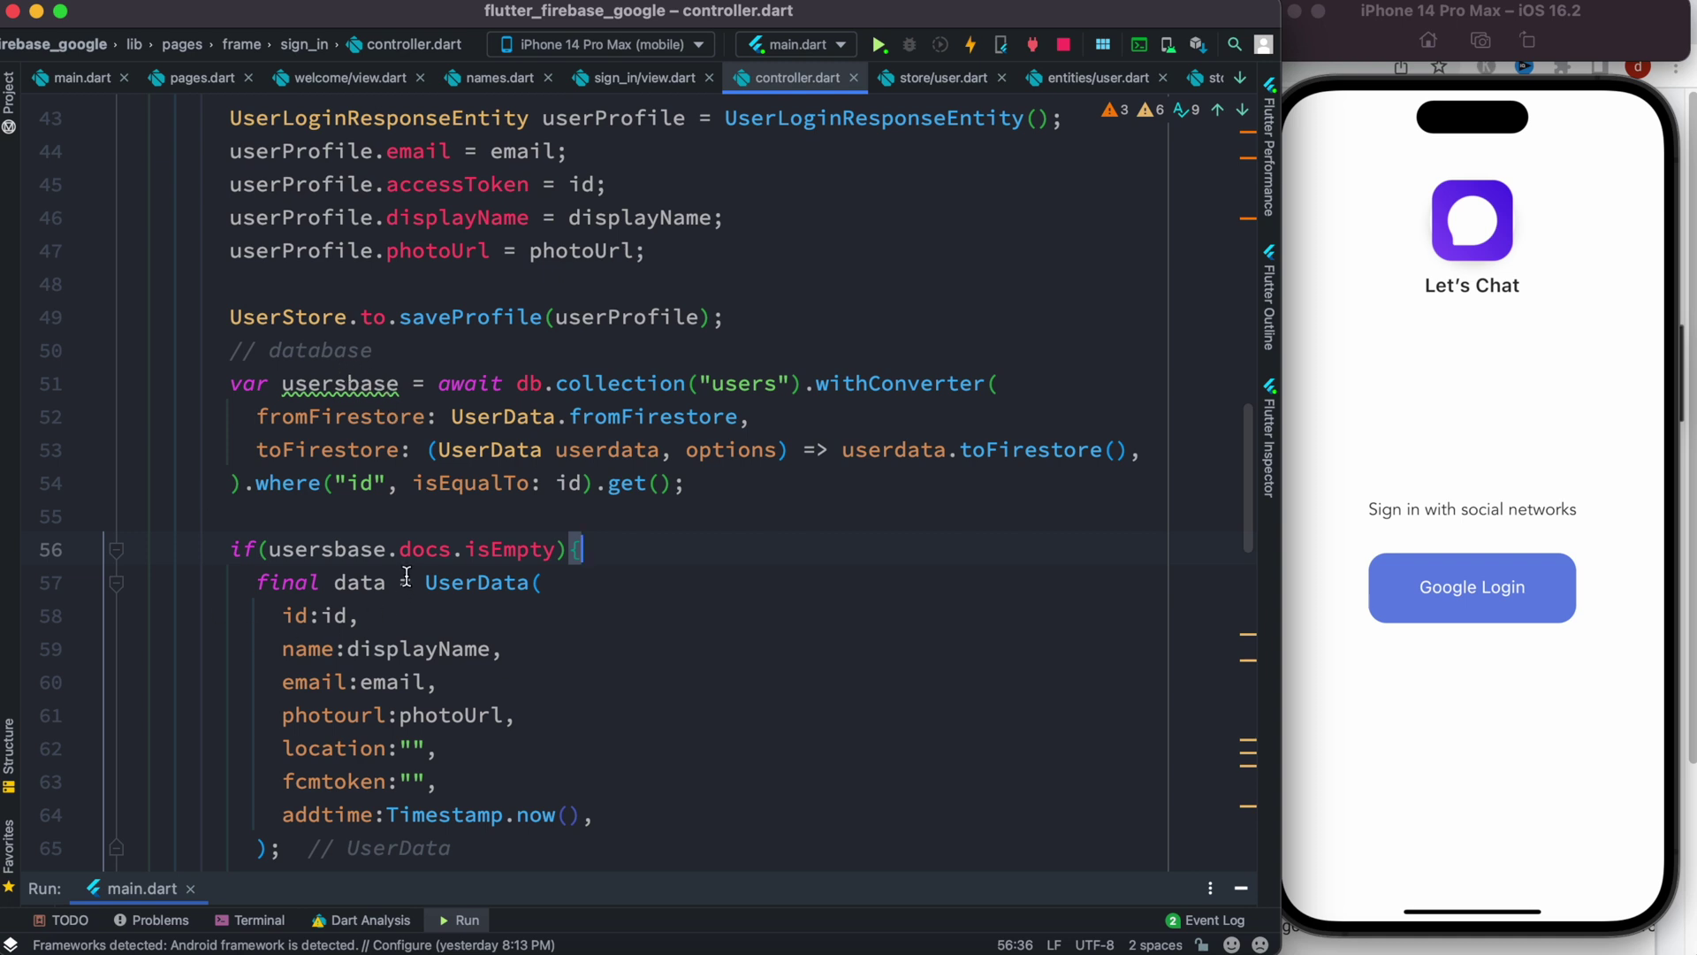
scroll(625, 562, "down", 3)
scroll(622, 558, "down", 2)
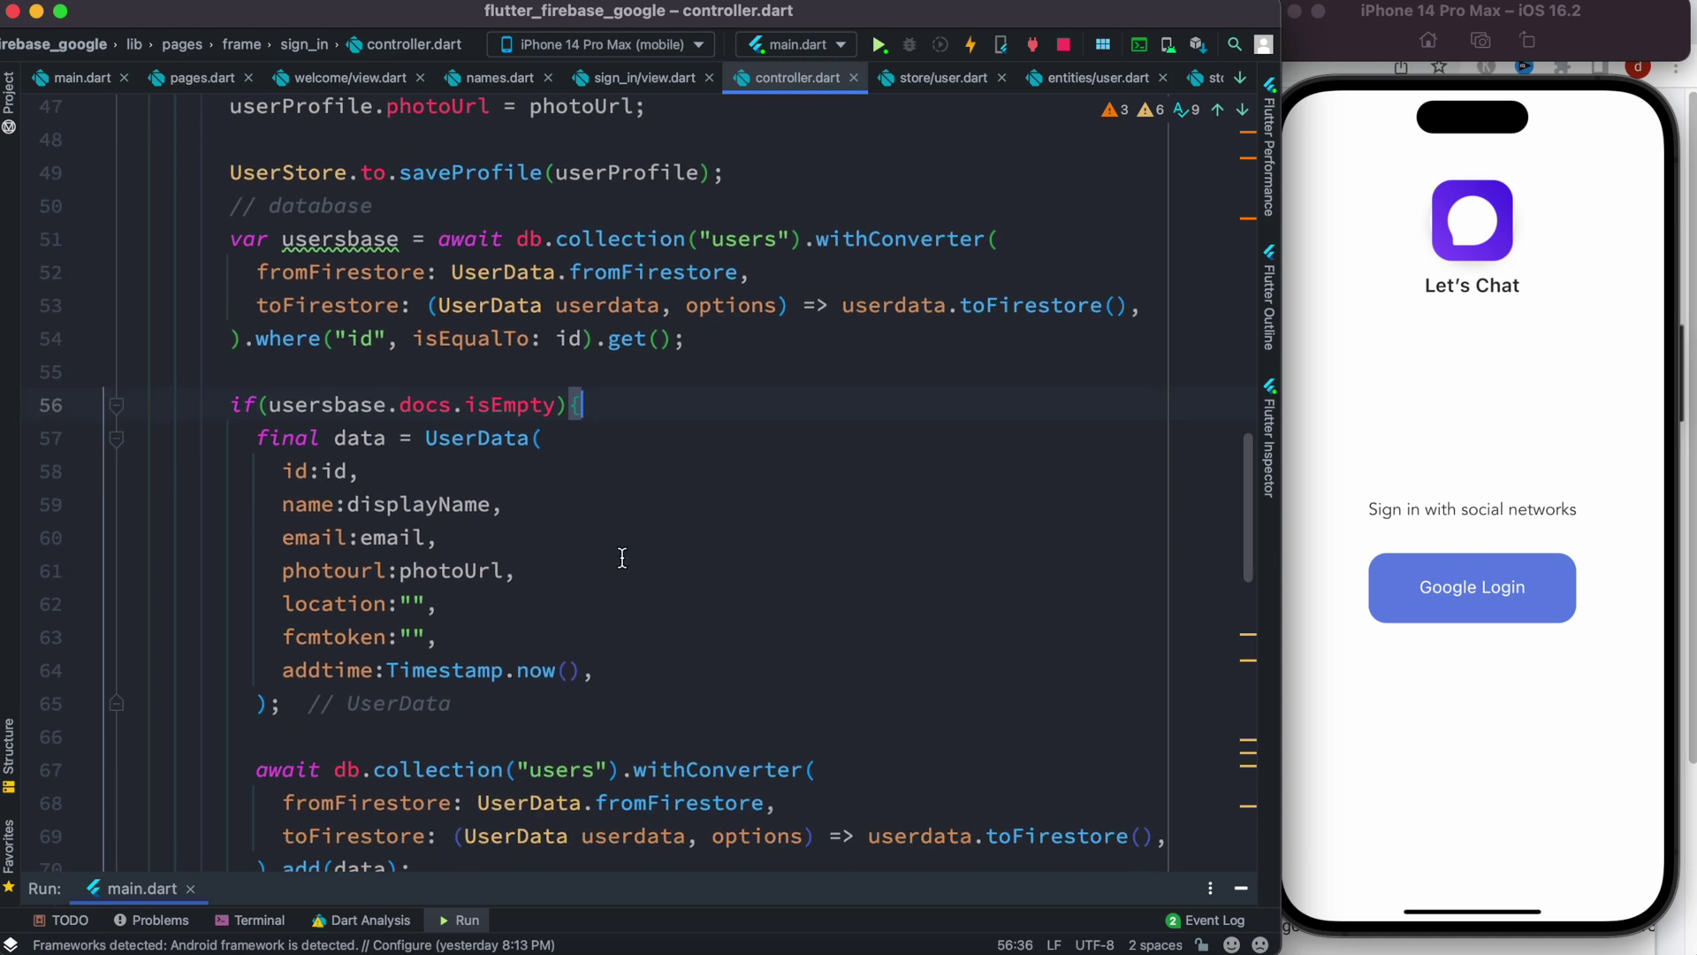
scroll(621, 557, "down", 1)
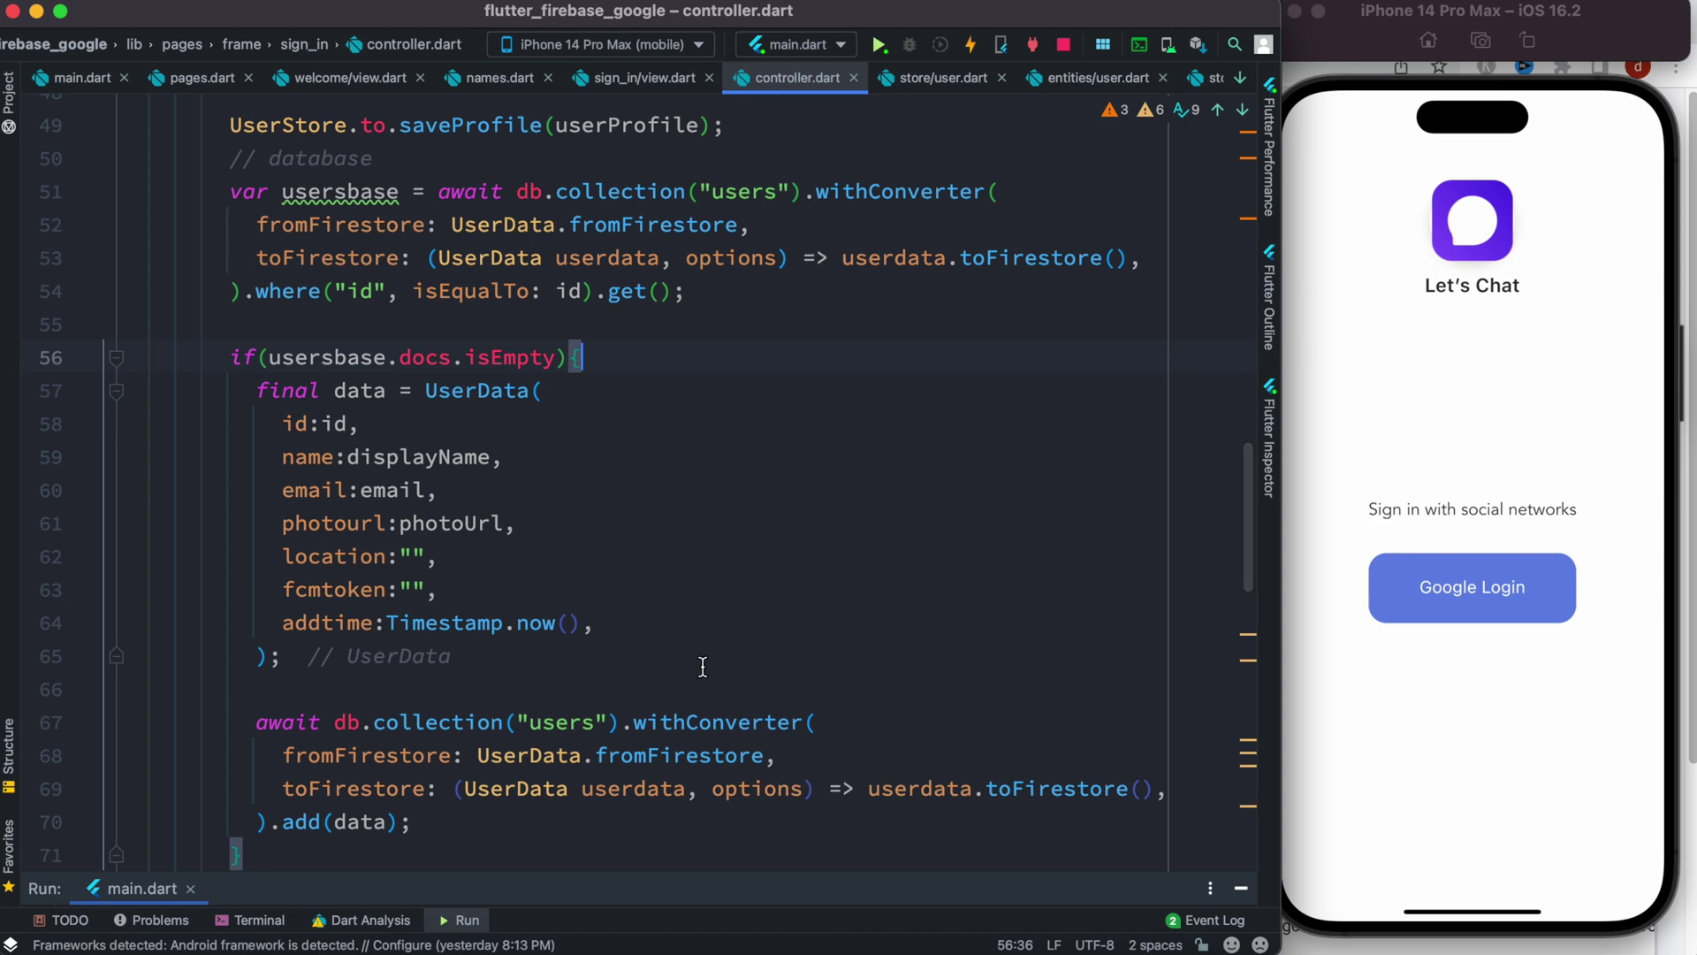
left_click_drag(653, 623, 229, 424)
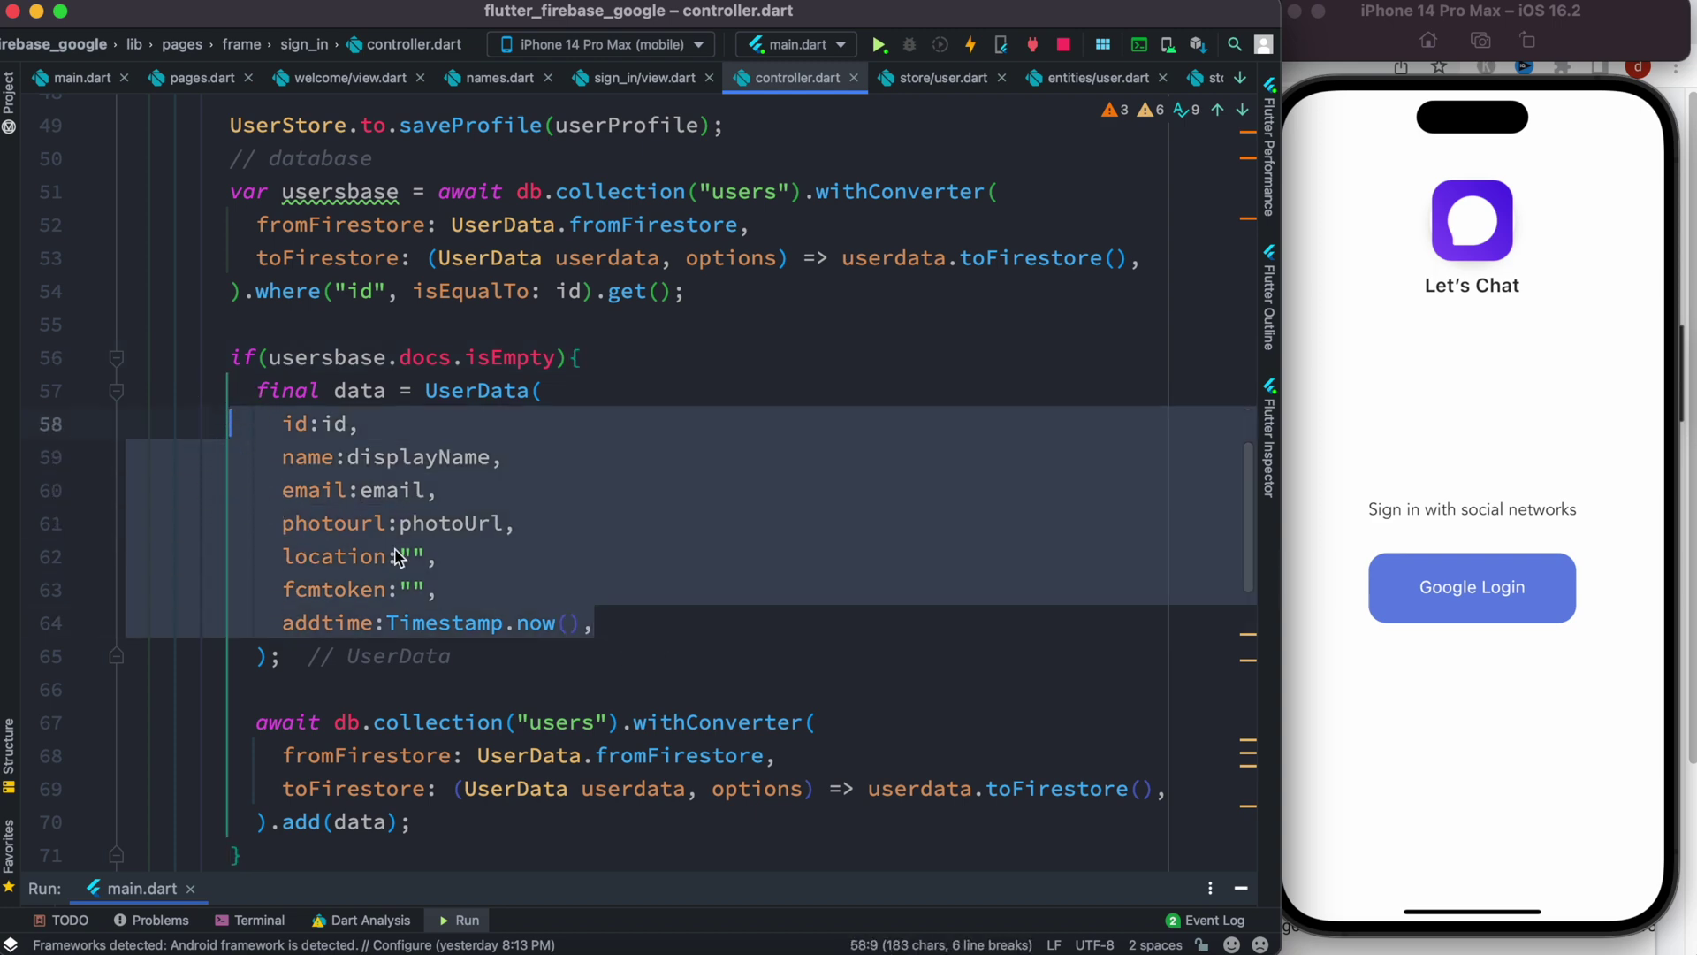
scroll(314, 517, "up", 5)
scroll(315, 518, "up", 1)
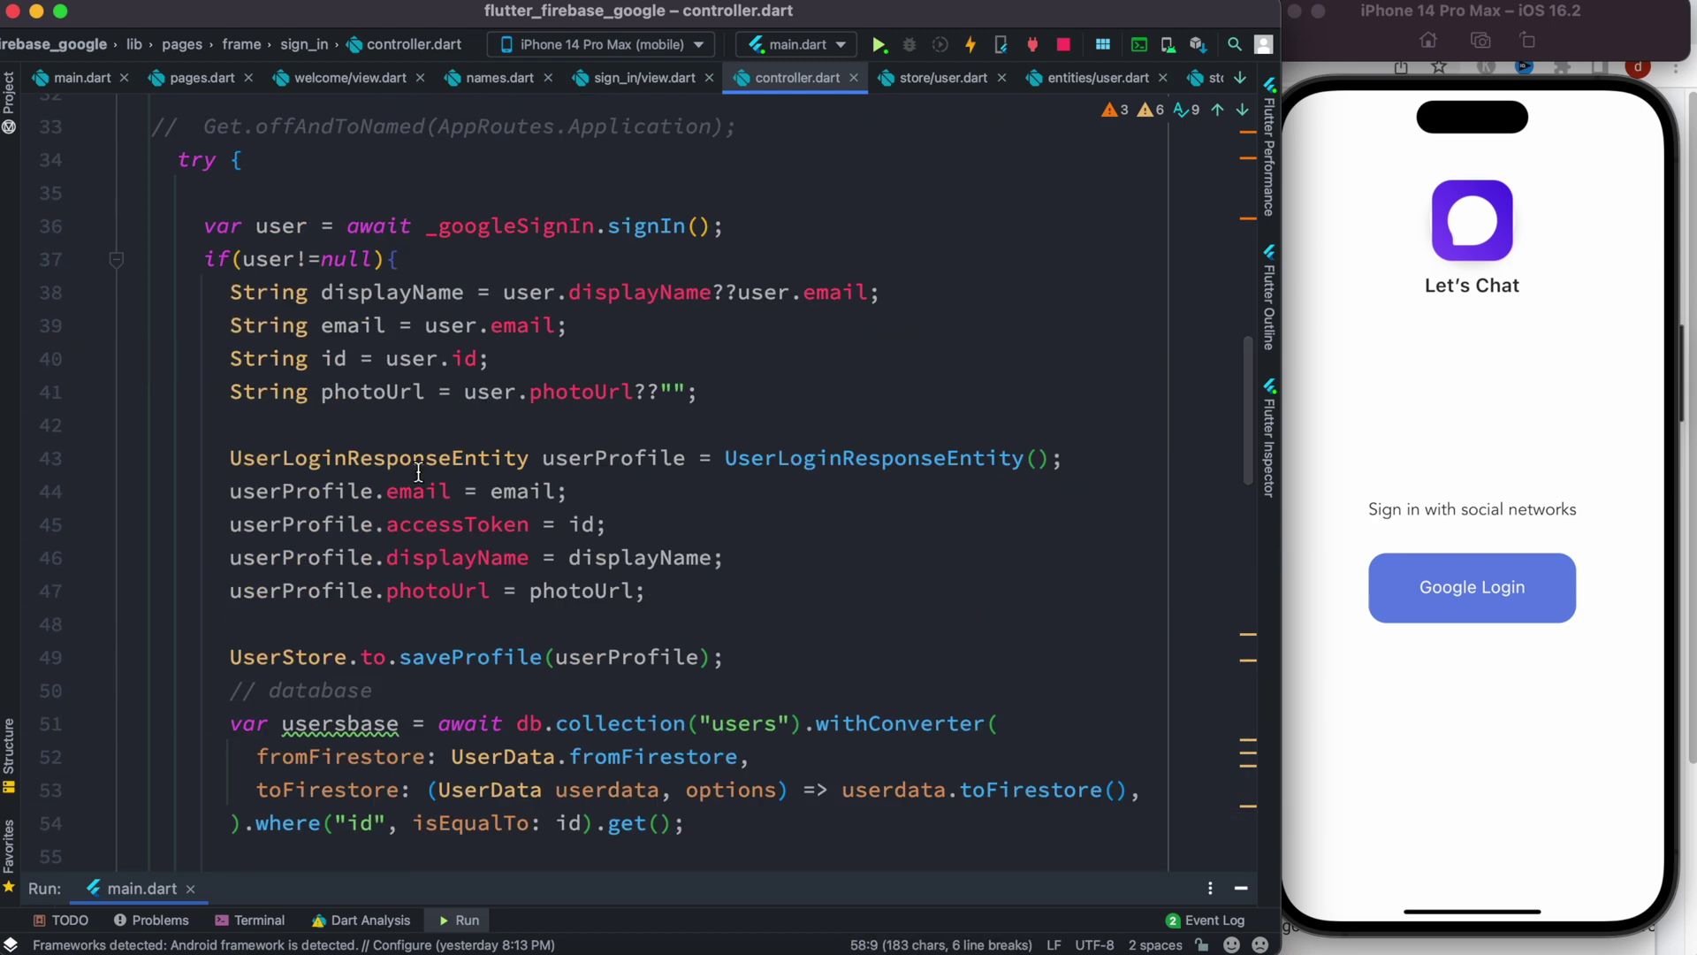
scroll(356, 350, "down", 2)
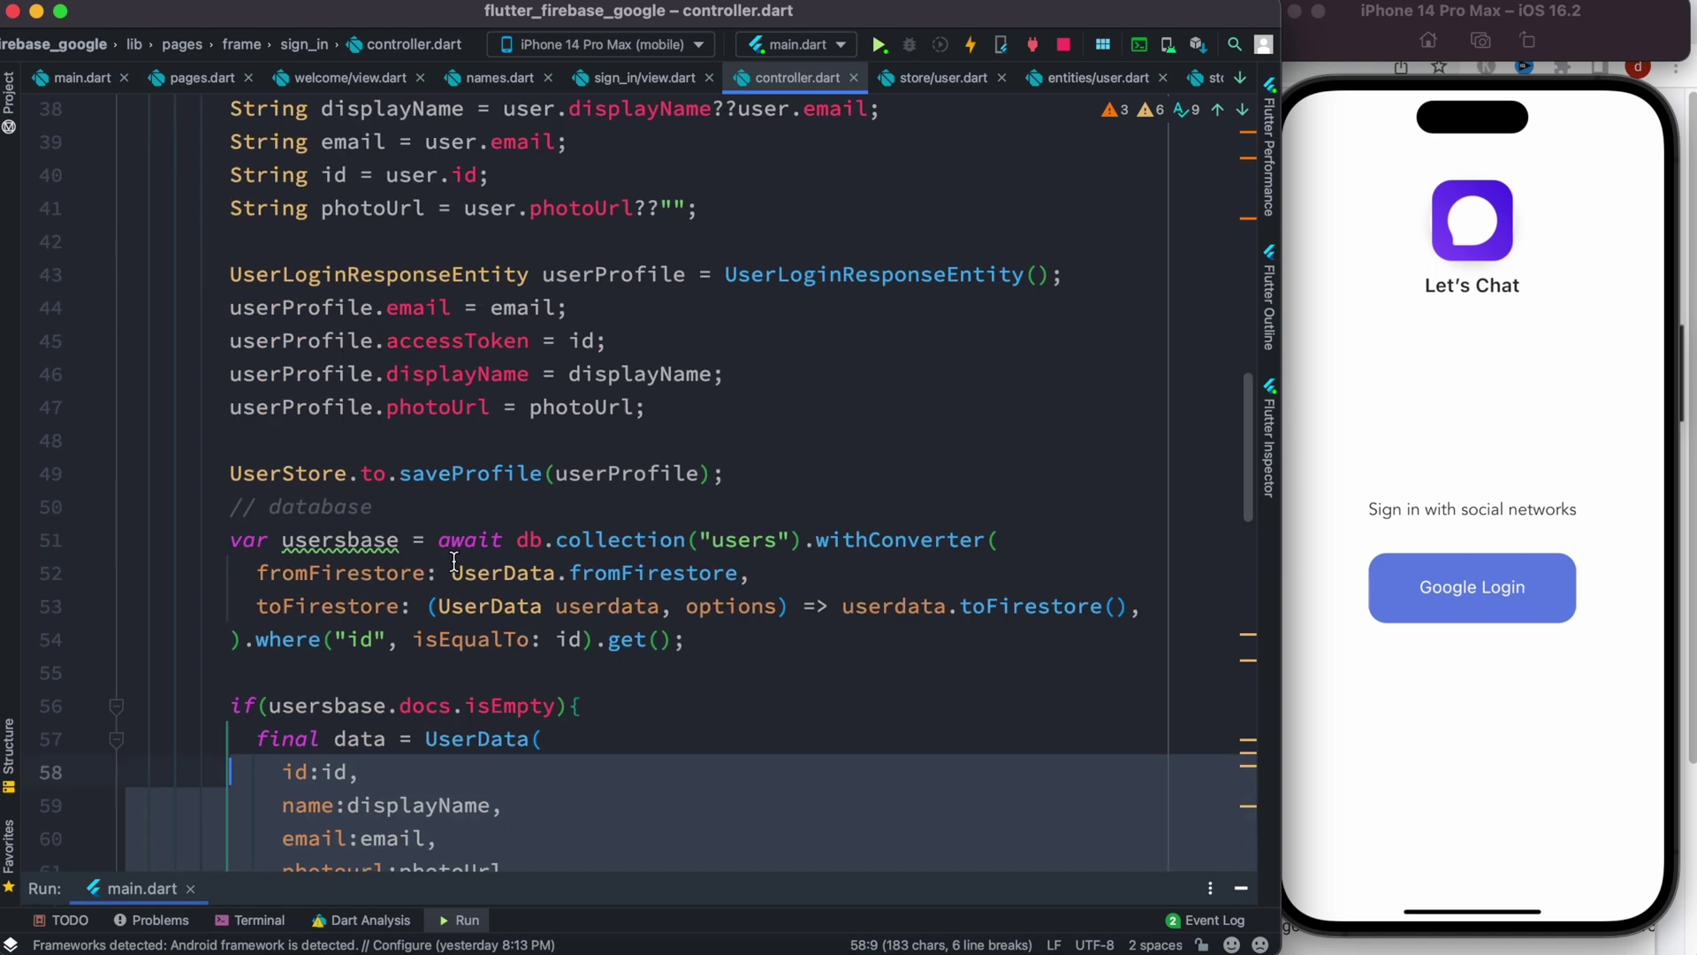
scroll(465, 438, "down", 2)
left_click(608, 539)
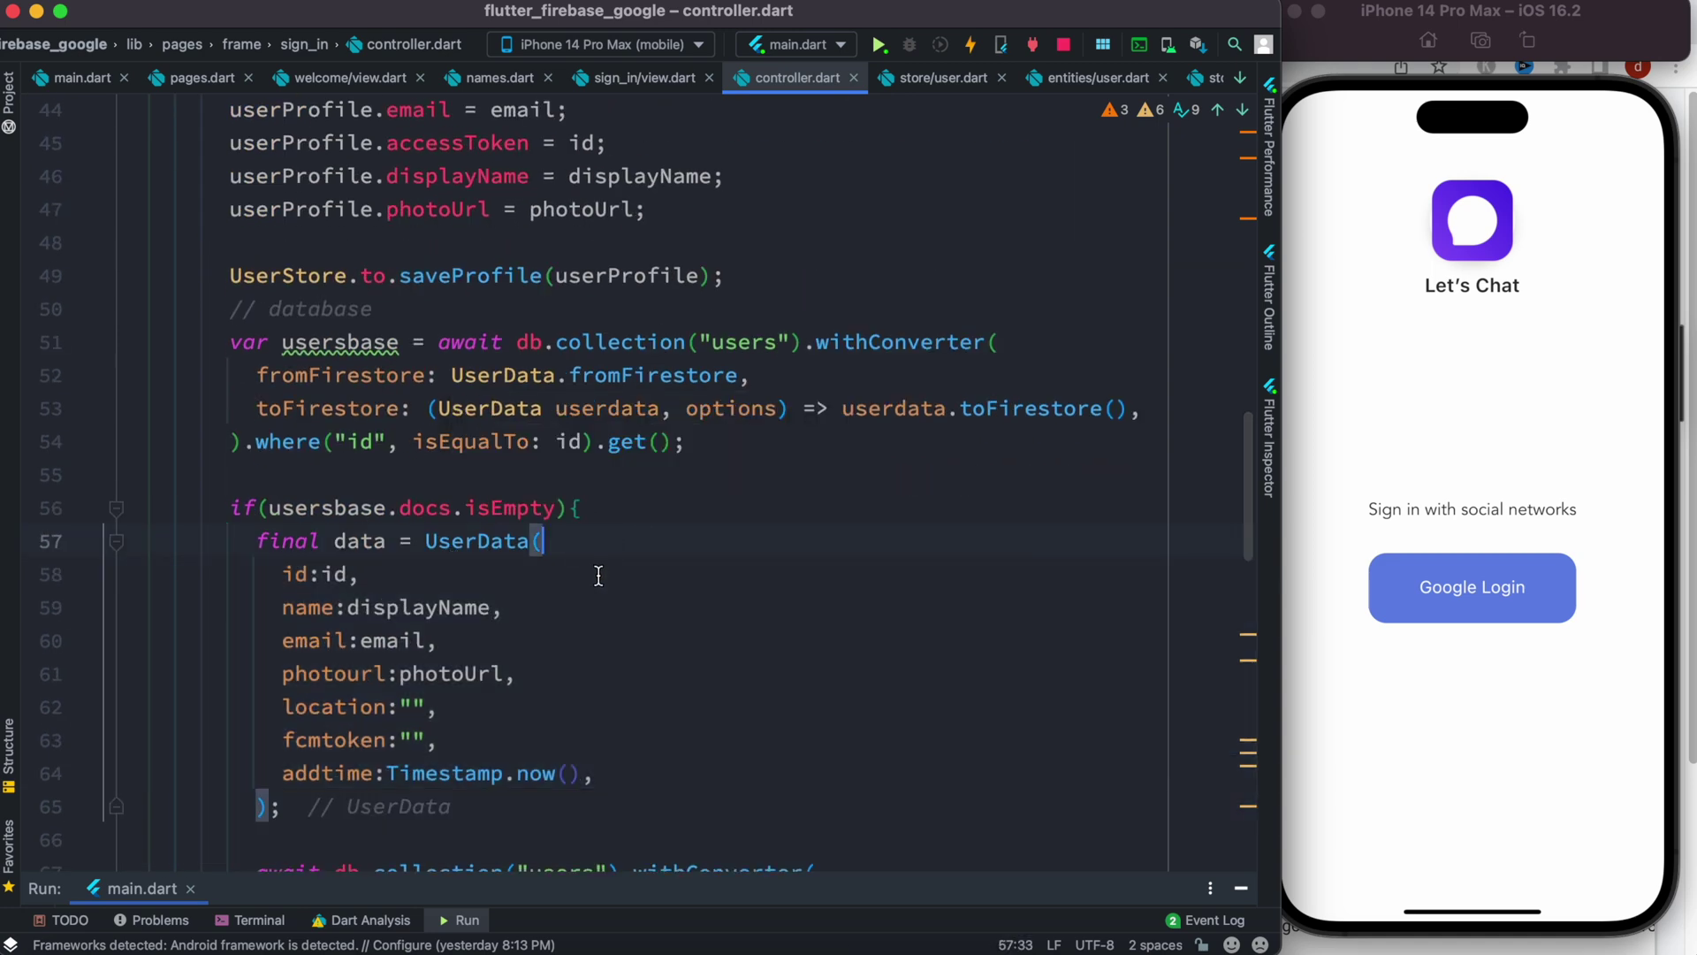
scroll(596, 576, "down", 1)
scroll(596, 576, "down", 2)
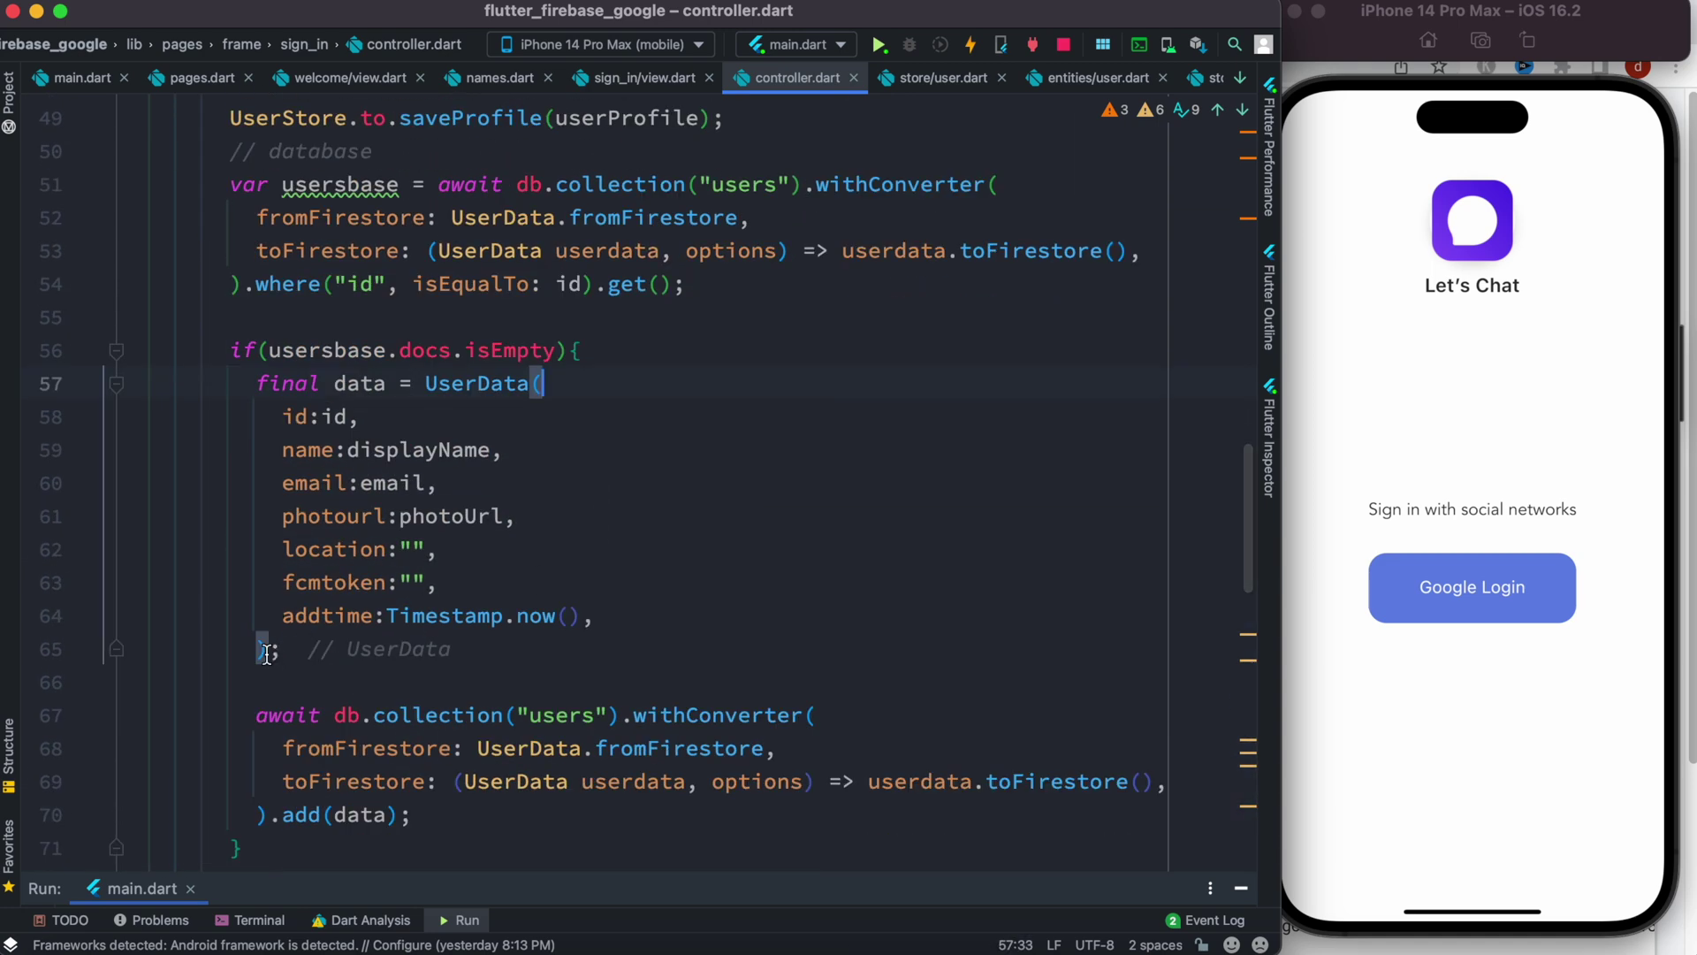
left_click_drag(286, 653, 332, 375)
scroll(492, 561, "down", 2)
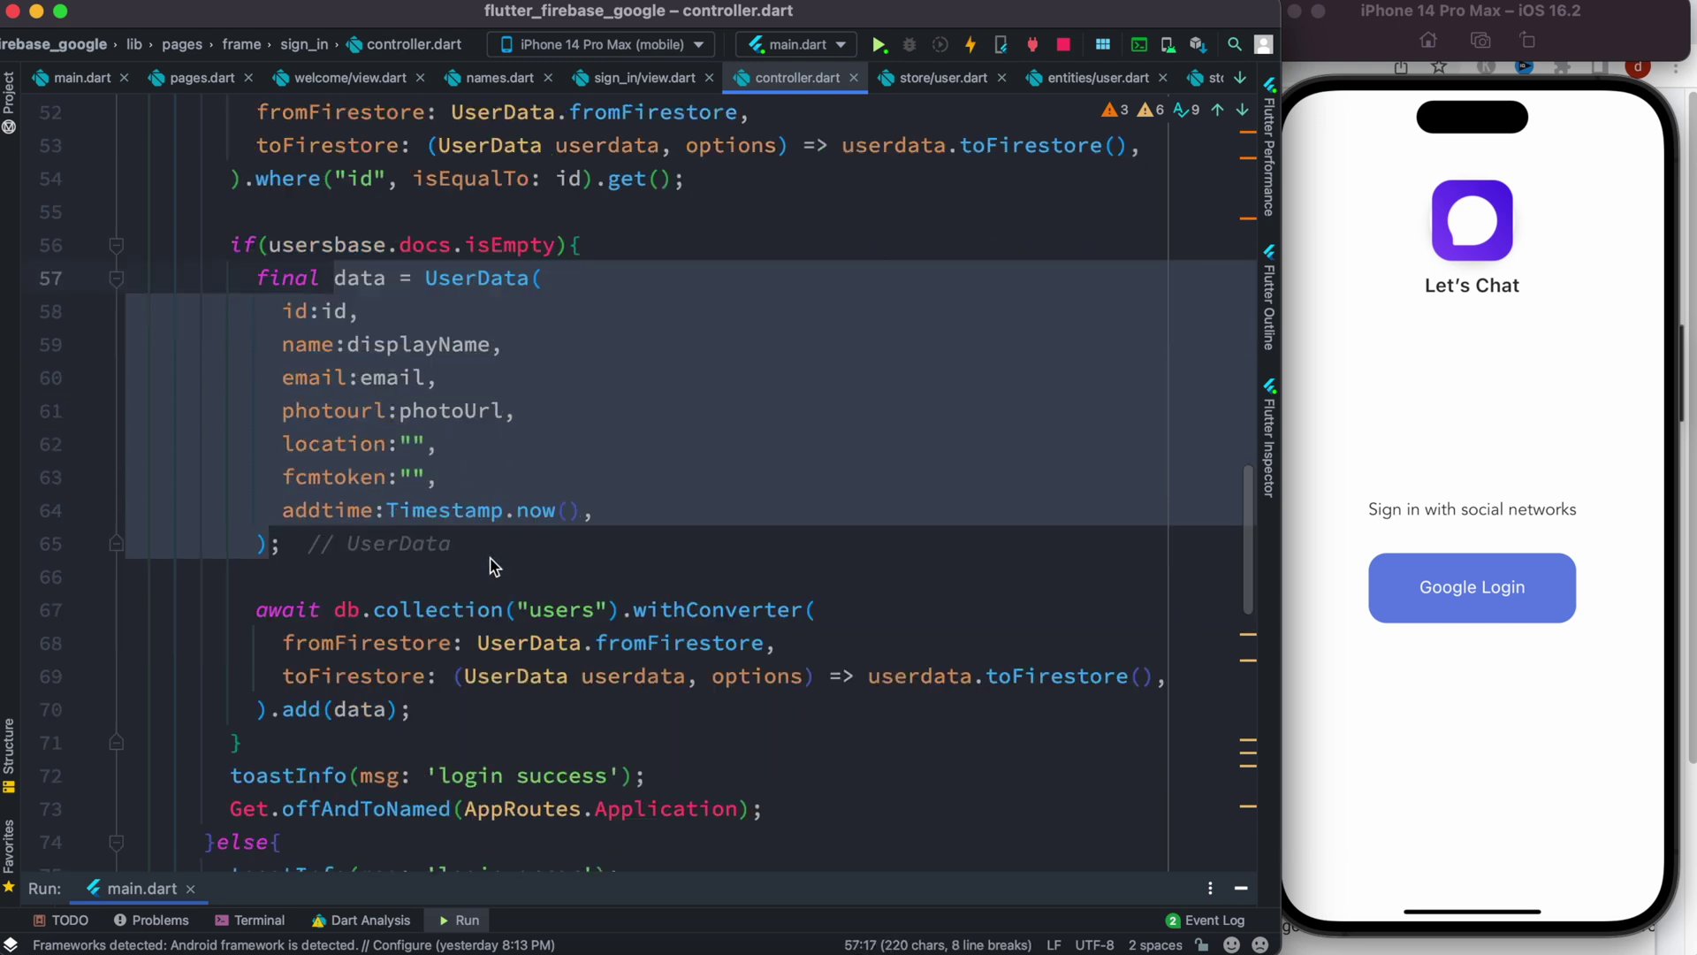
left_click(863, 610)
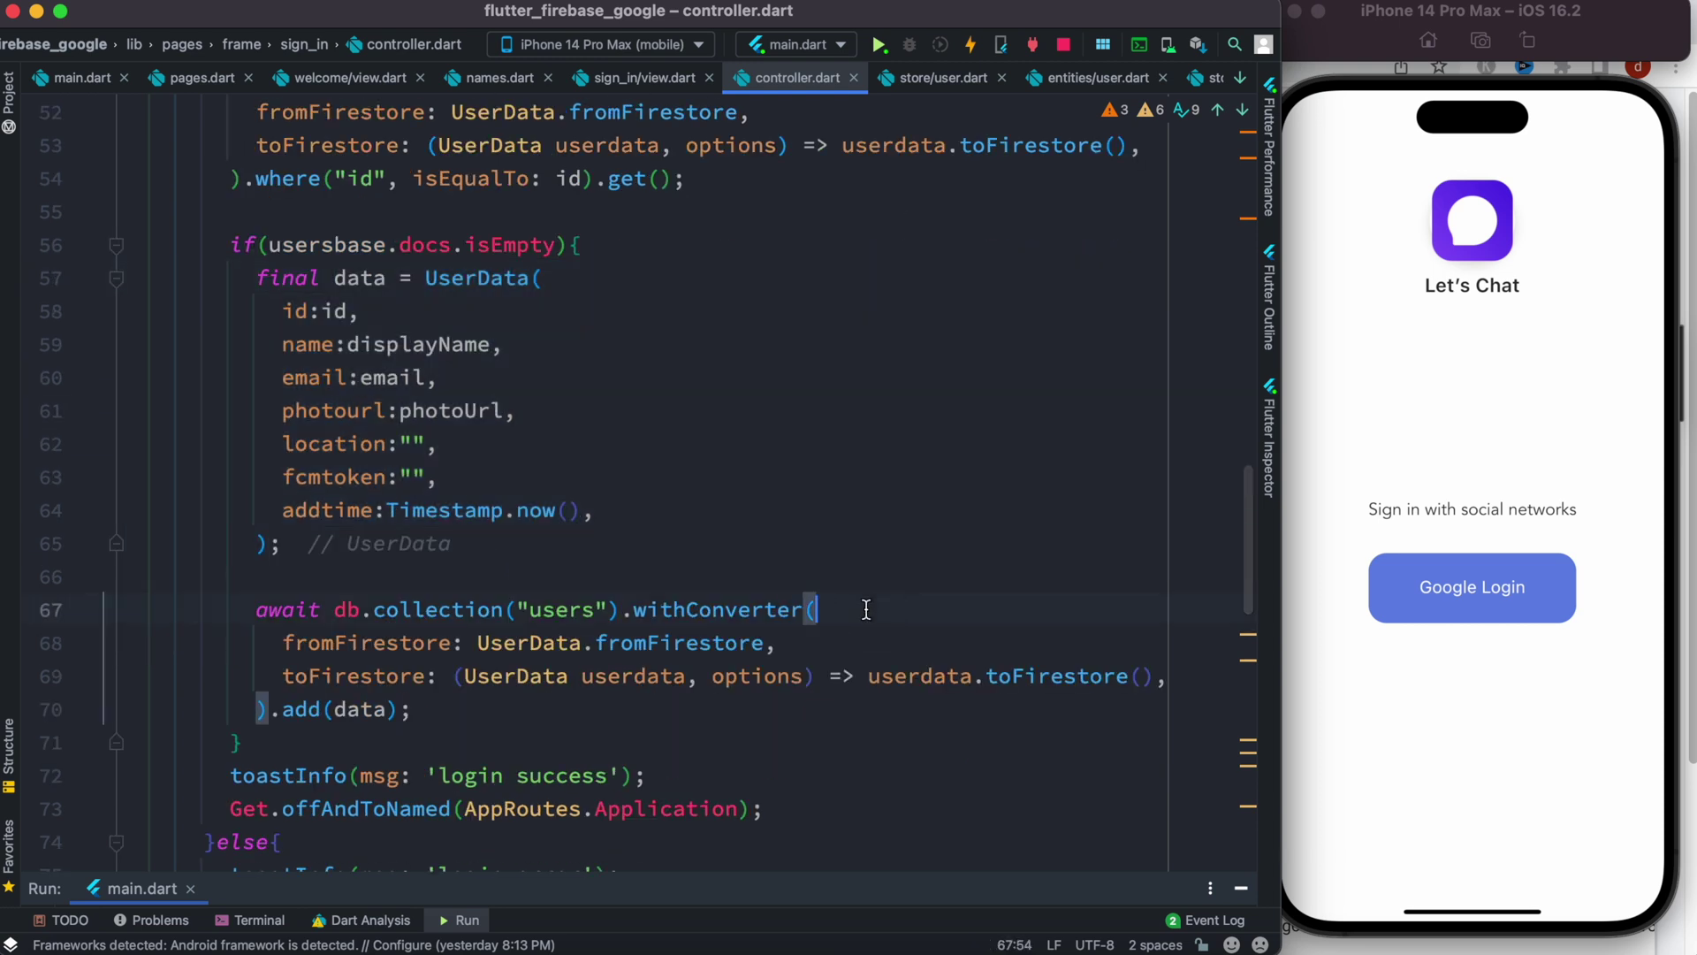
left_click_drag(621, 611, 776, 609)
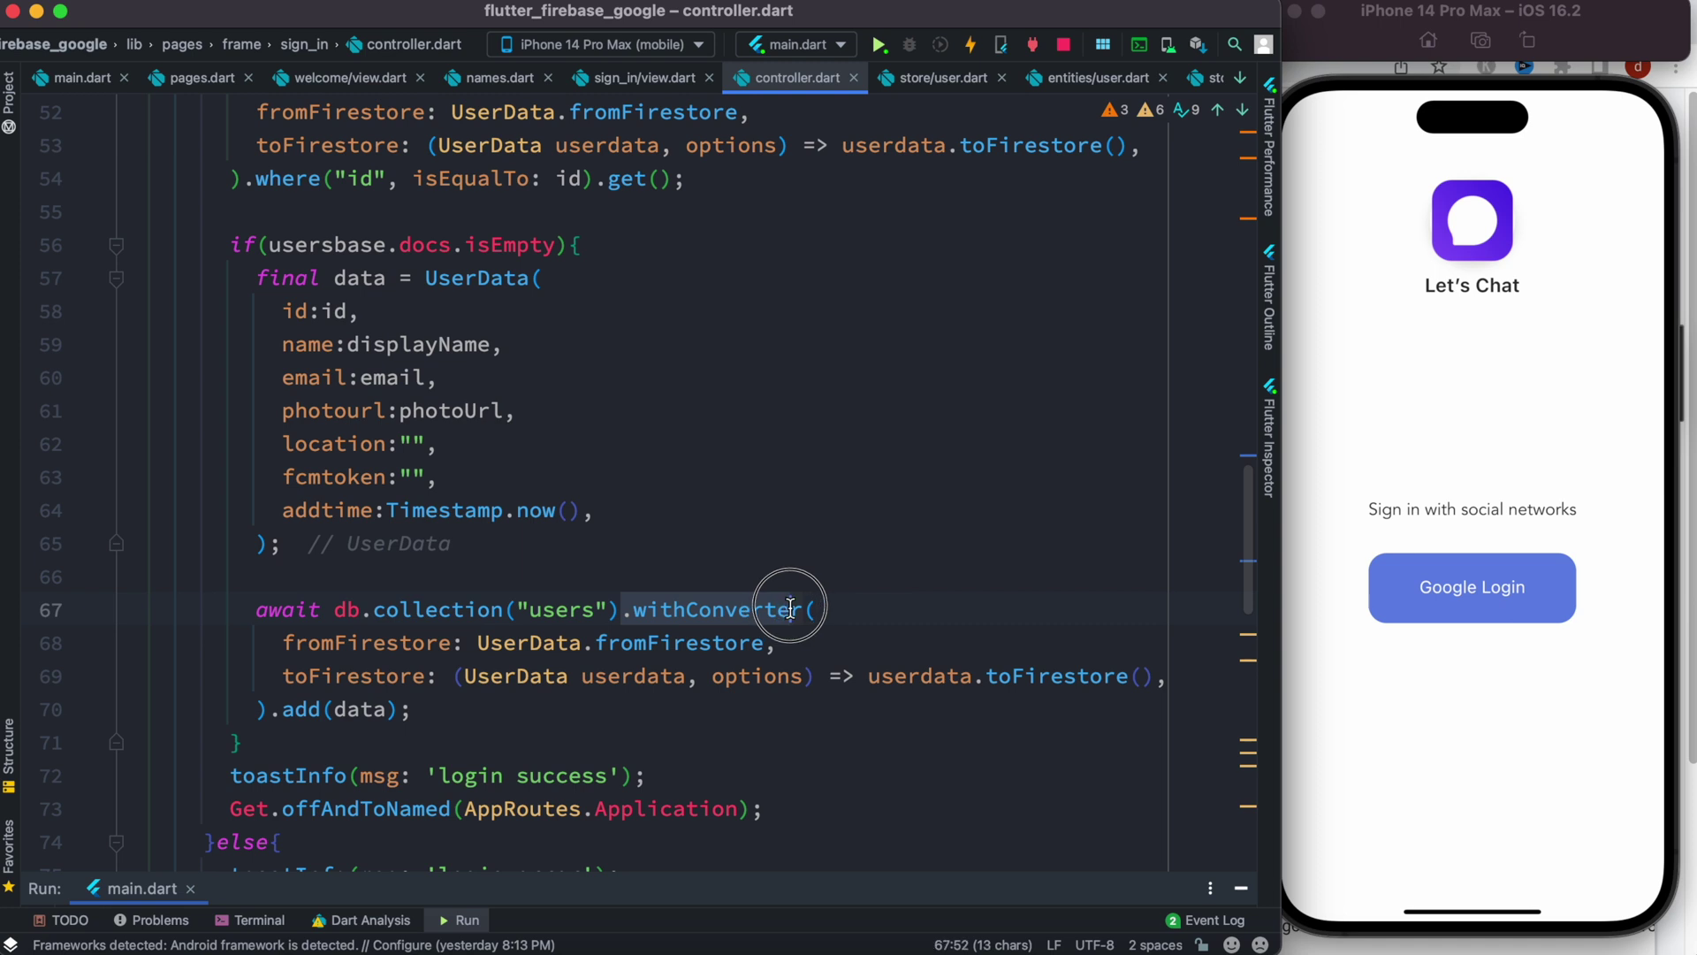
mouse_move(1167, 676)
left_mouse_down()
mouse_move(284, 663)
mouse_move(283, 642)
left_mouse_up()
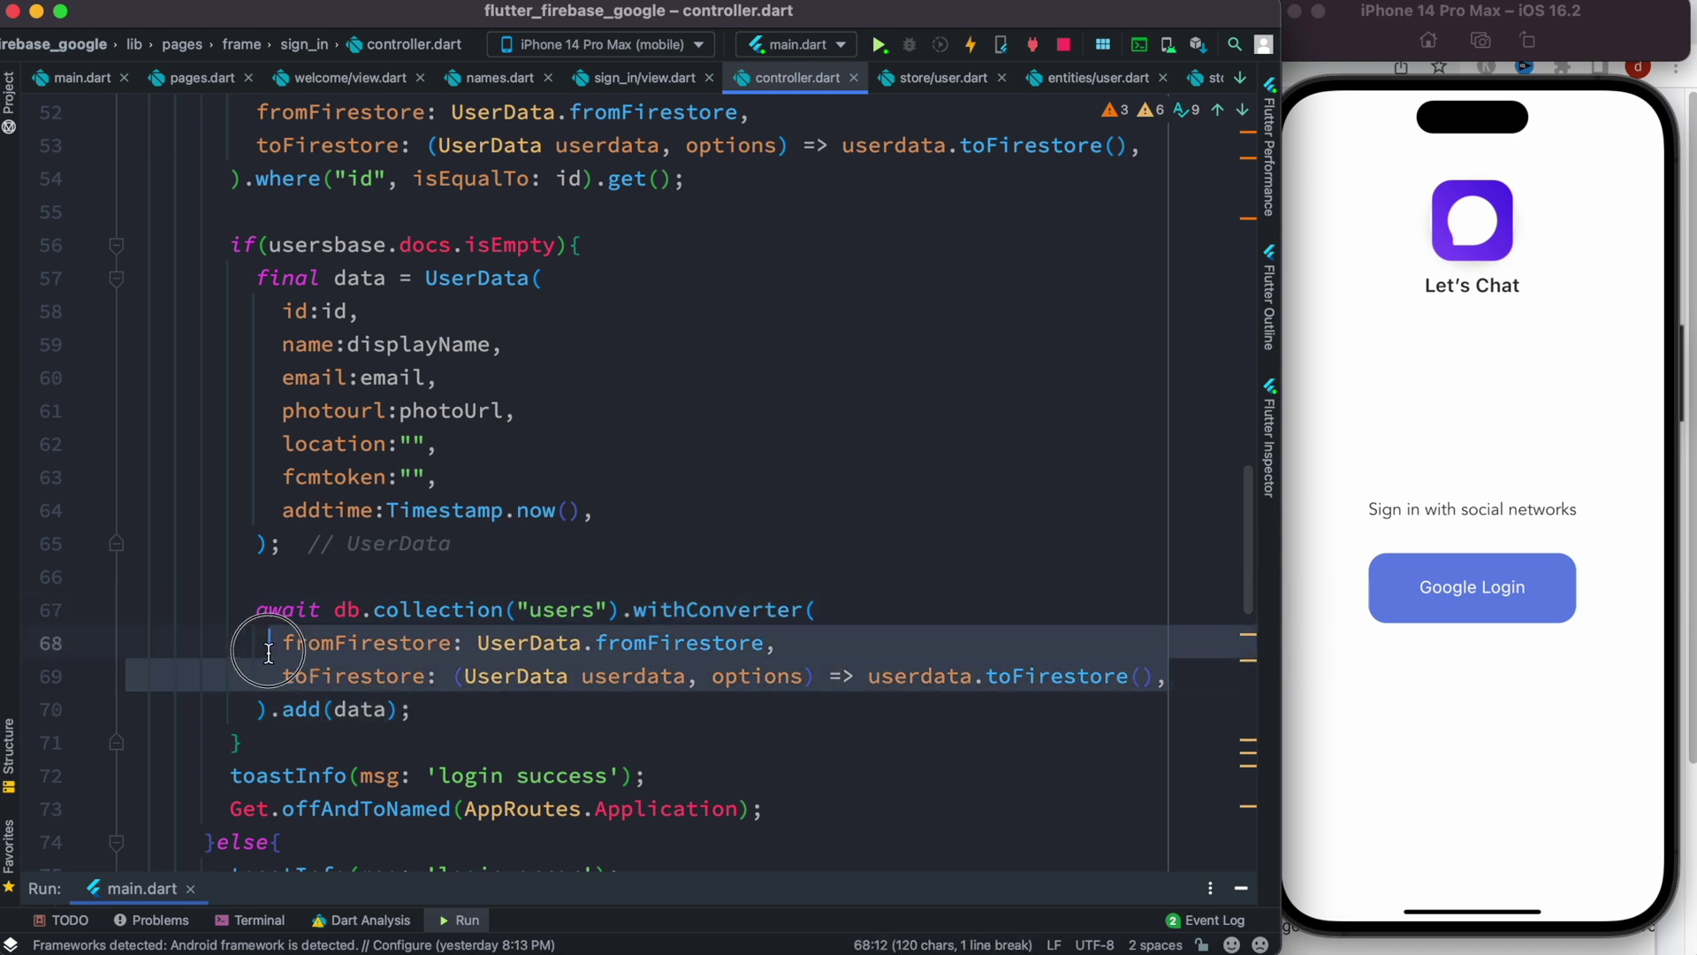
left_click_drag(429, 710, 272, 710)
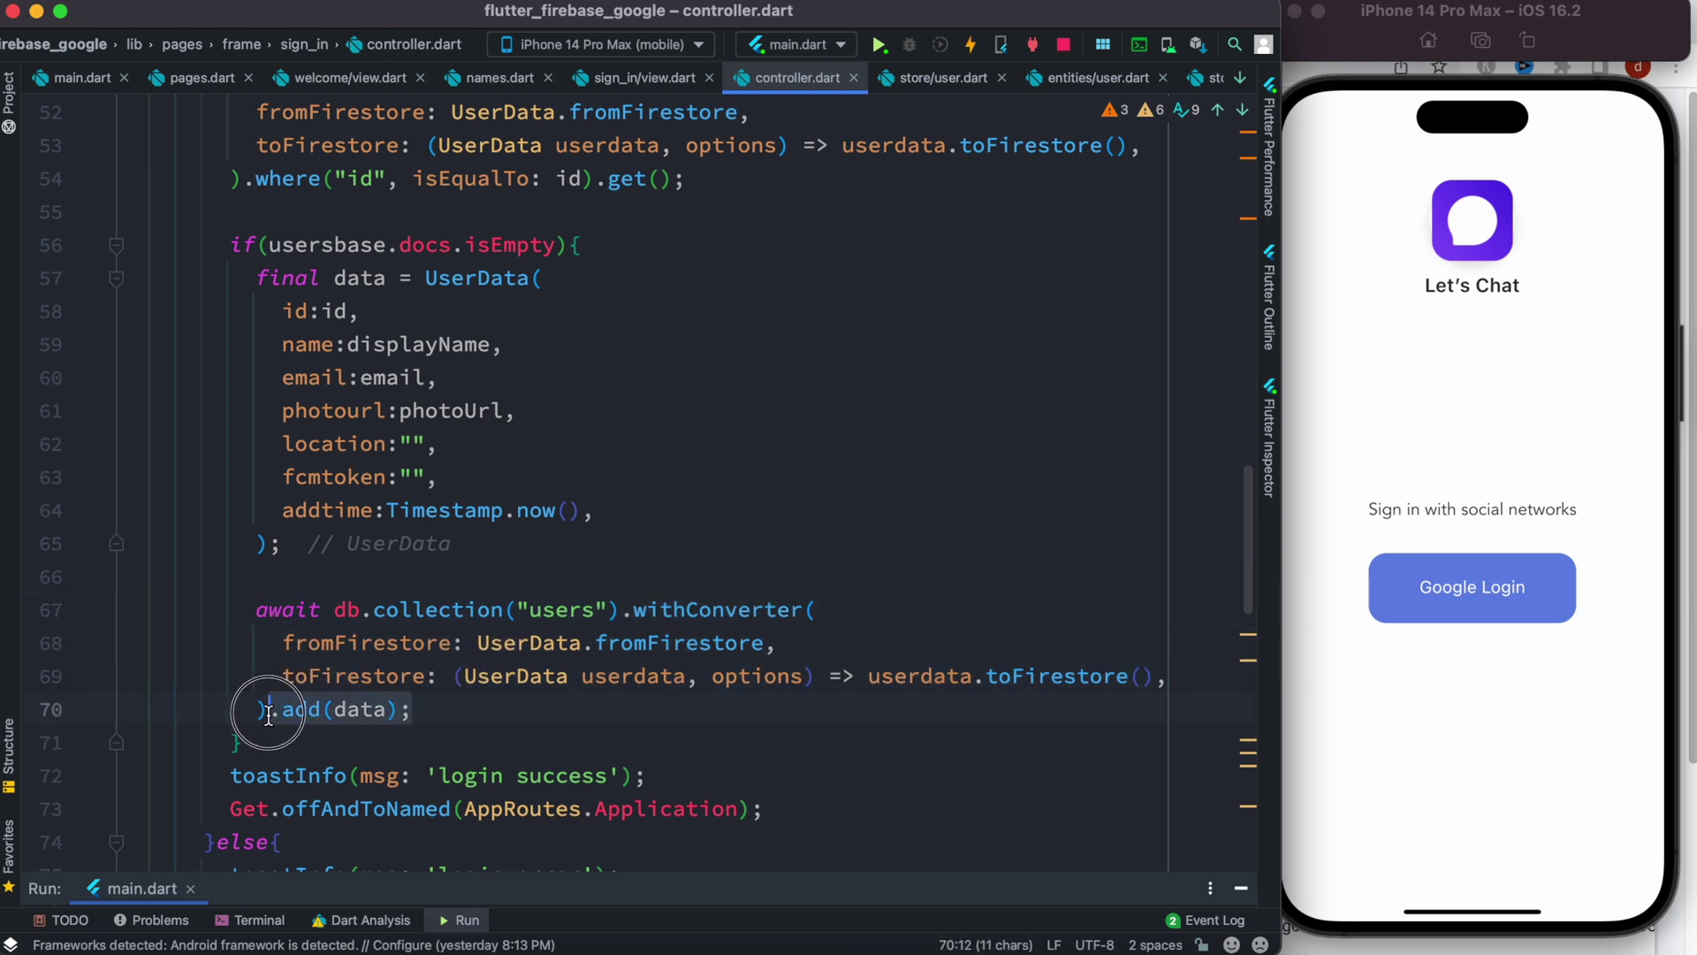
scroll(562, 754, "down", 1)
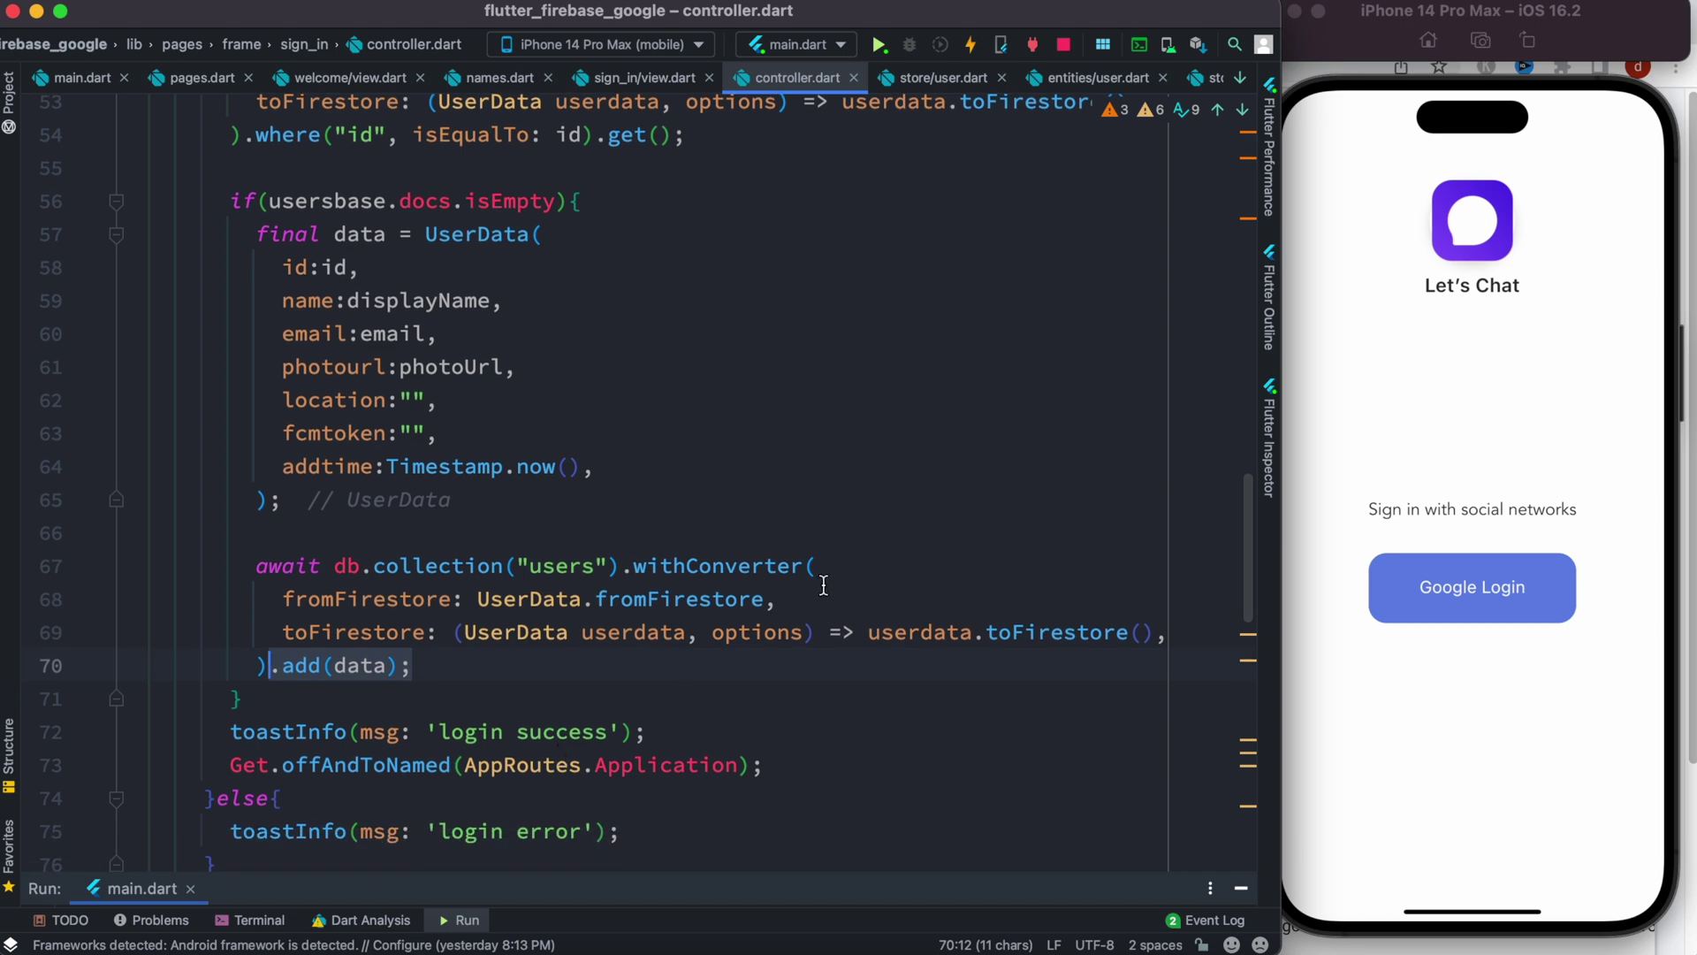
left_click(851, 565)
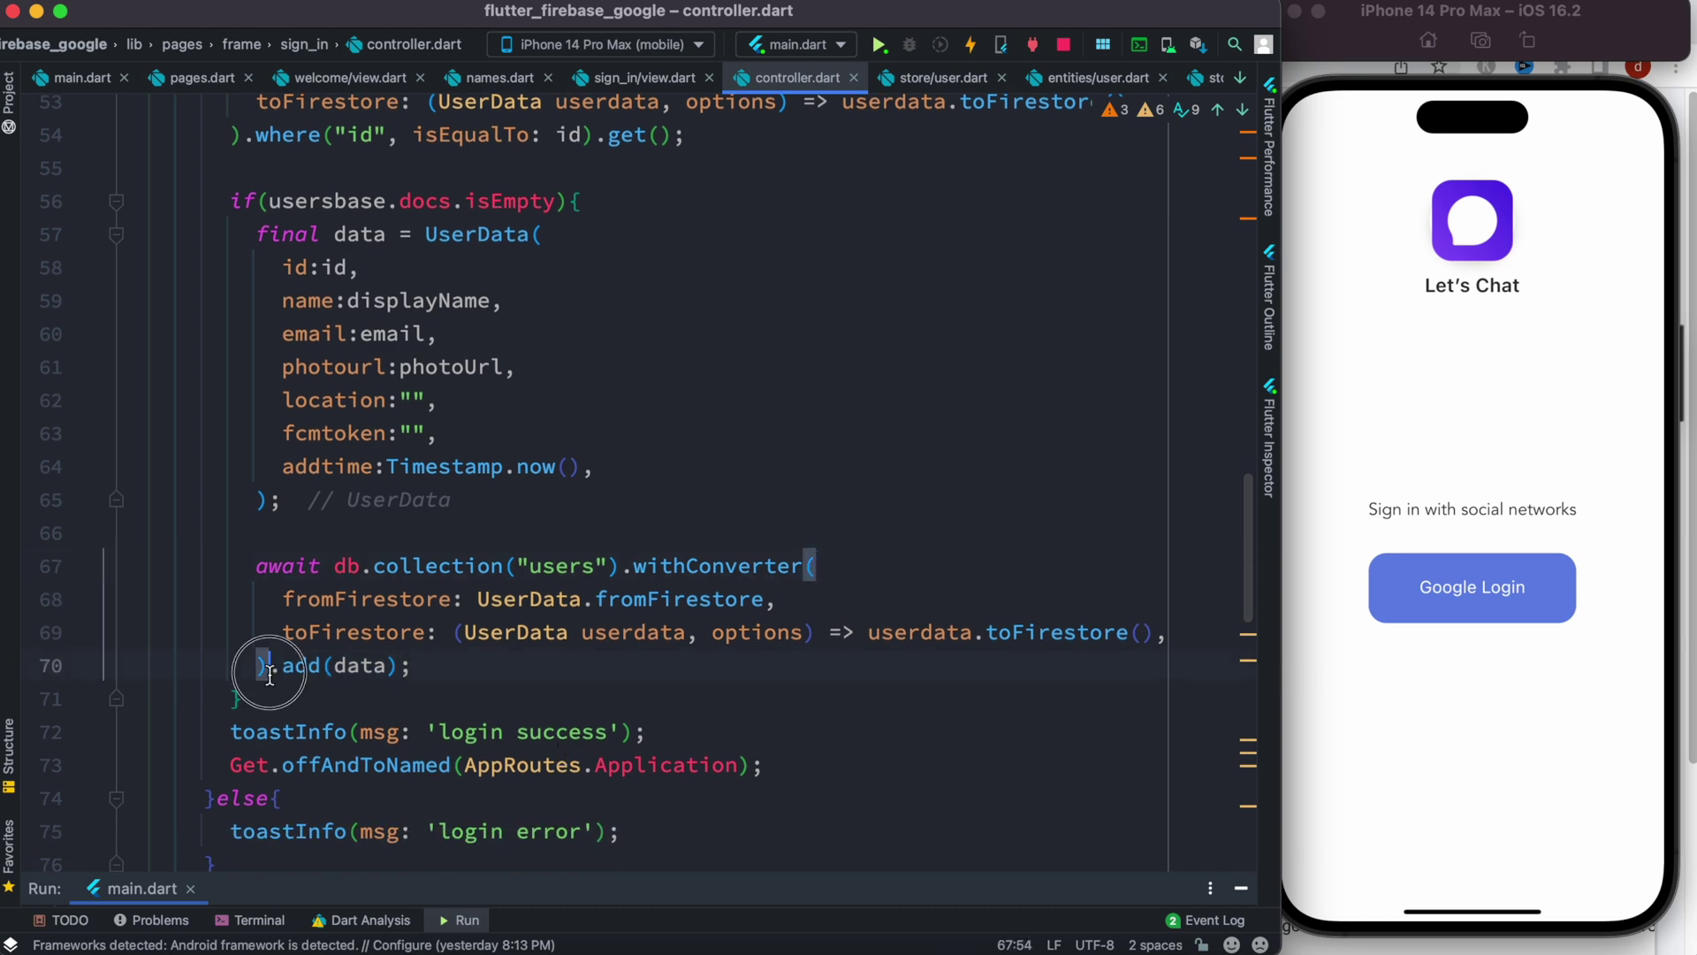
left_click_drag(266, 665, 438, 667)
scroll(449, 681, "up", 3)
scroll(450, 680, "up", 3)
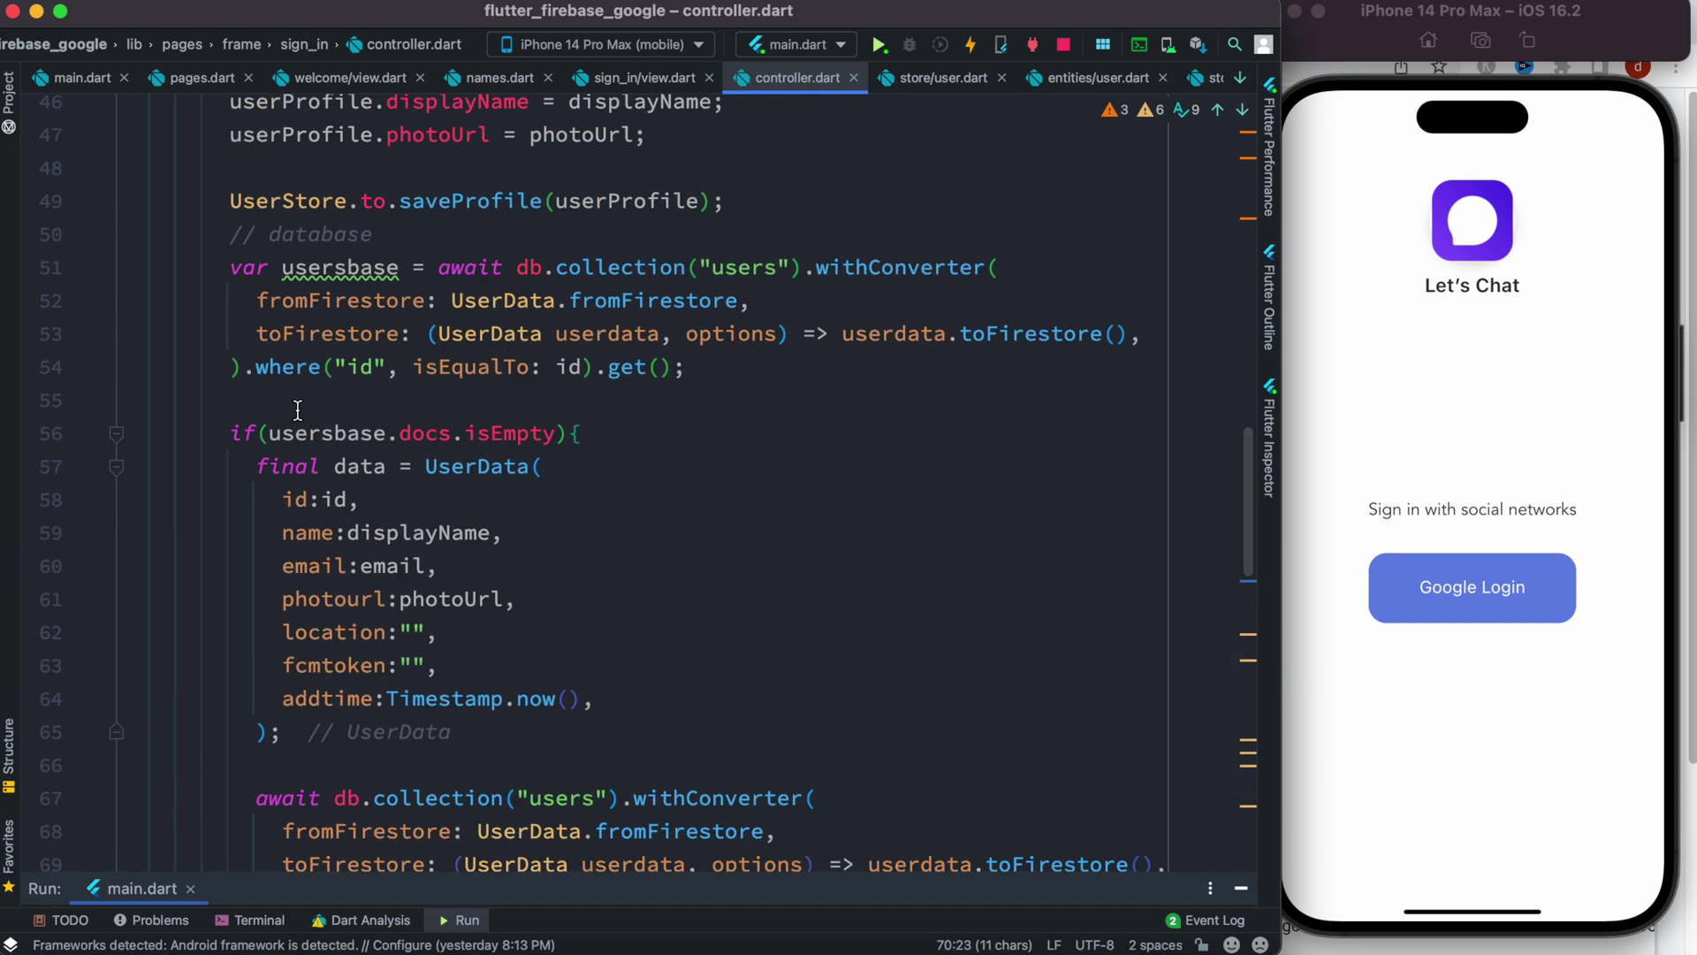
left_click_drag(245, 374, 698, 367)
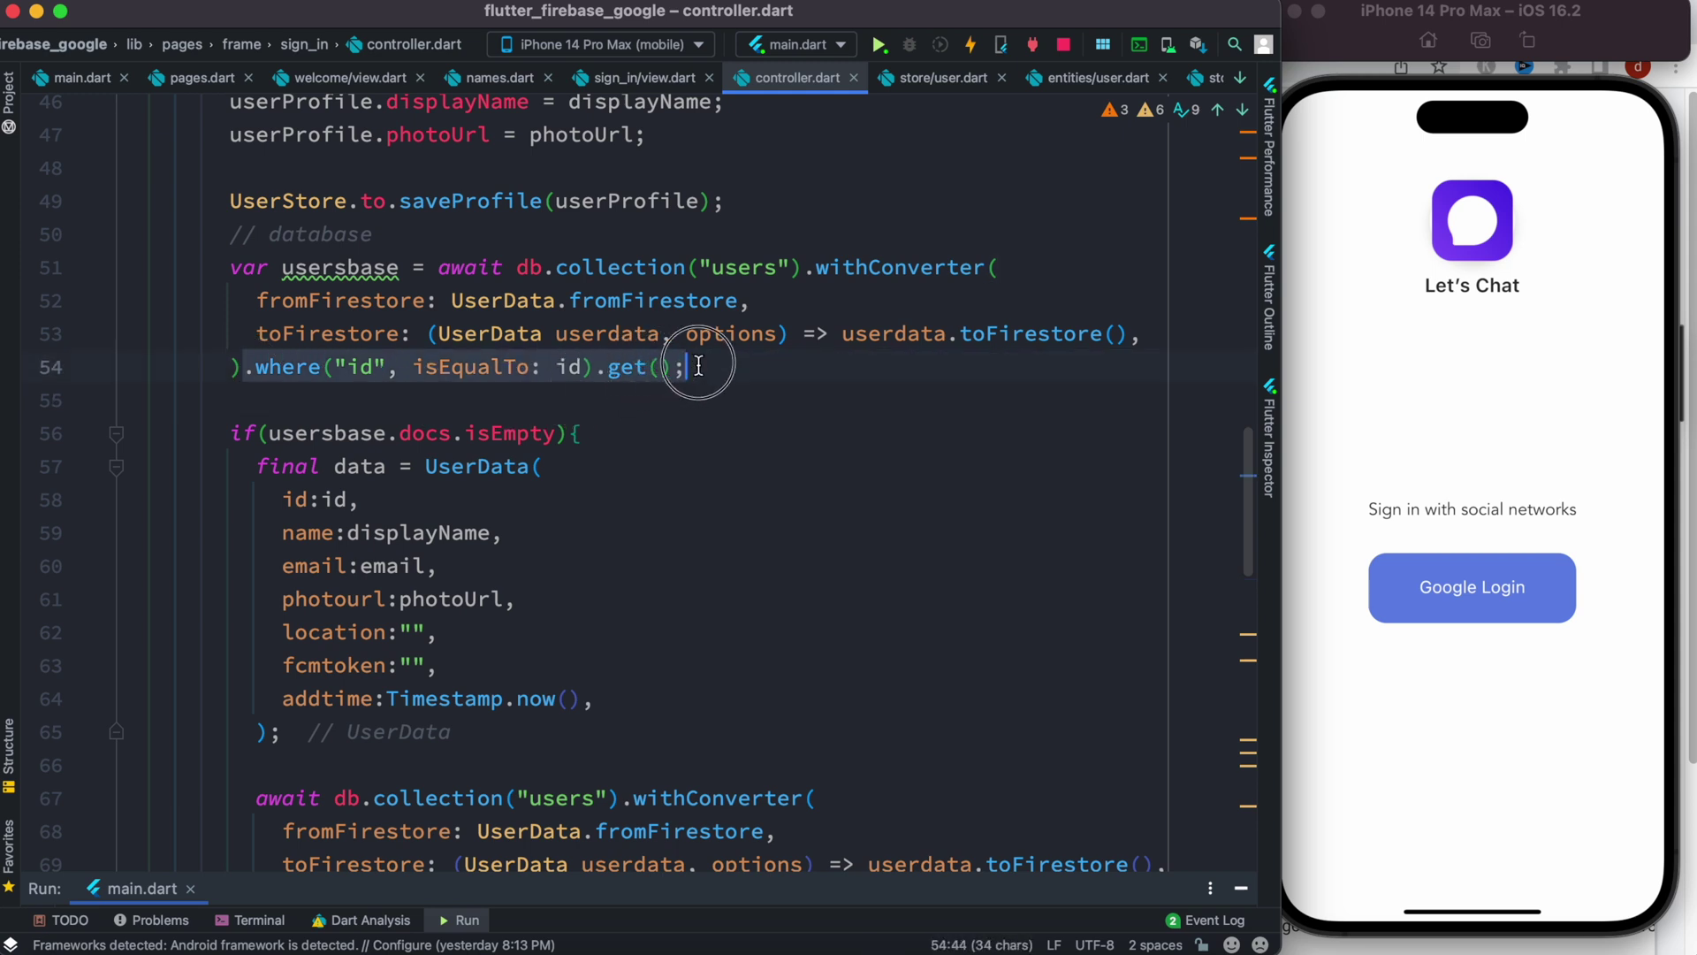